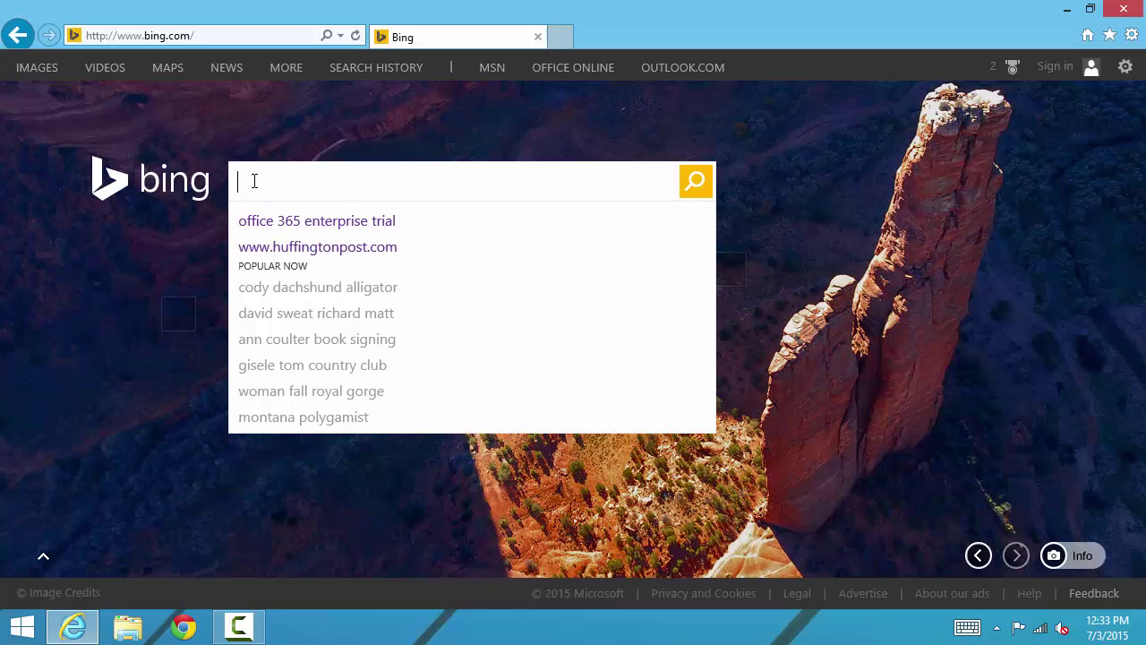
Step: Search Bing for 'office 365 enterprise trial' via the autocomplete suggestion
text(office)
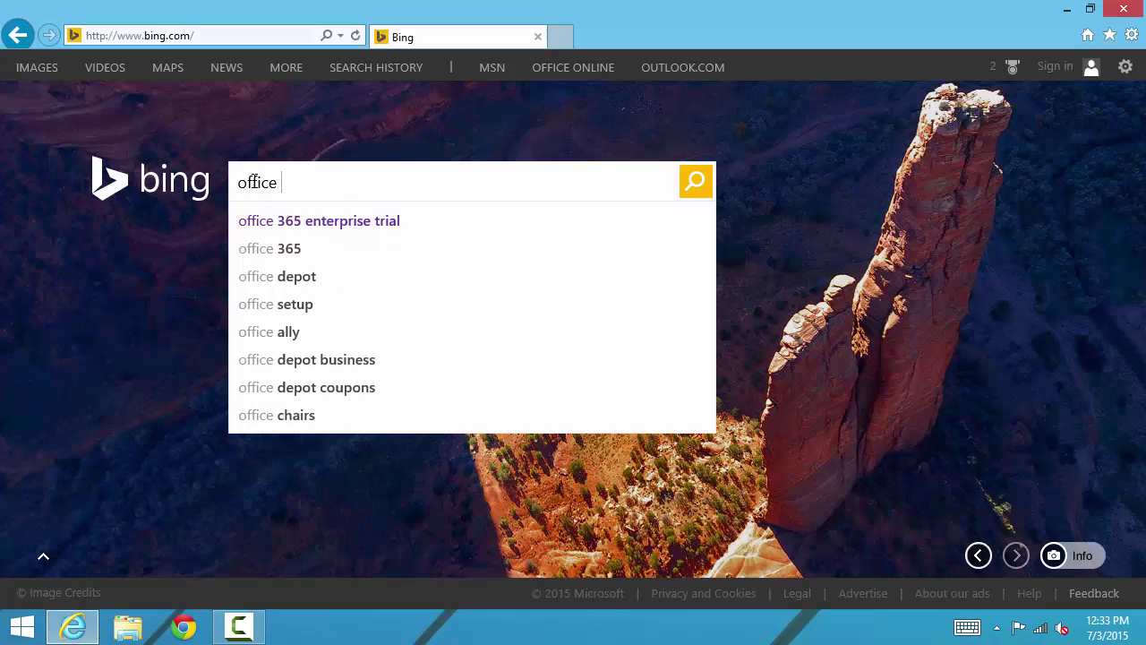
key(Down)
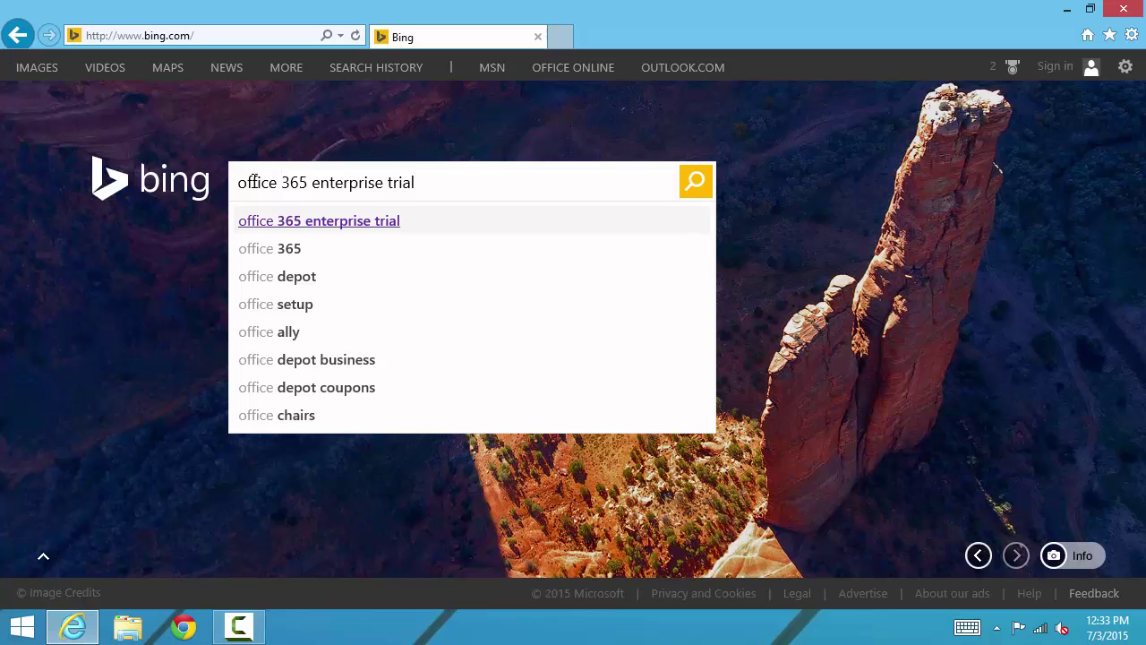
key(Return)
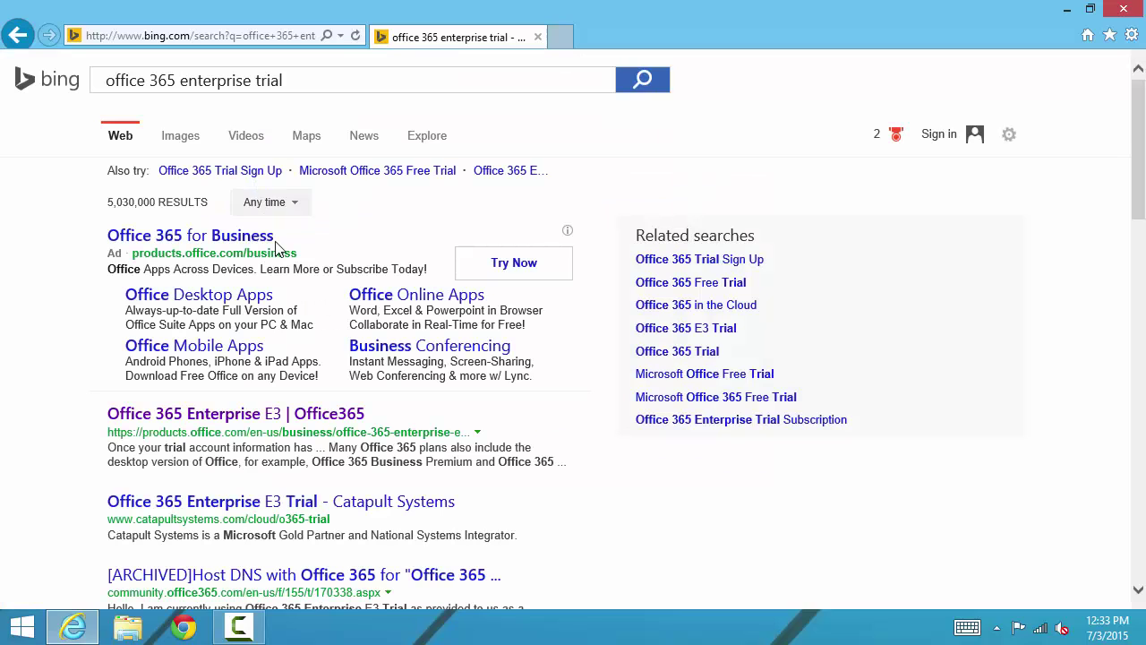
Step: Start the Enterprise E3 free trial and fill in the About you details, company 'Pilothouse ABC'
click(221, 420)
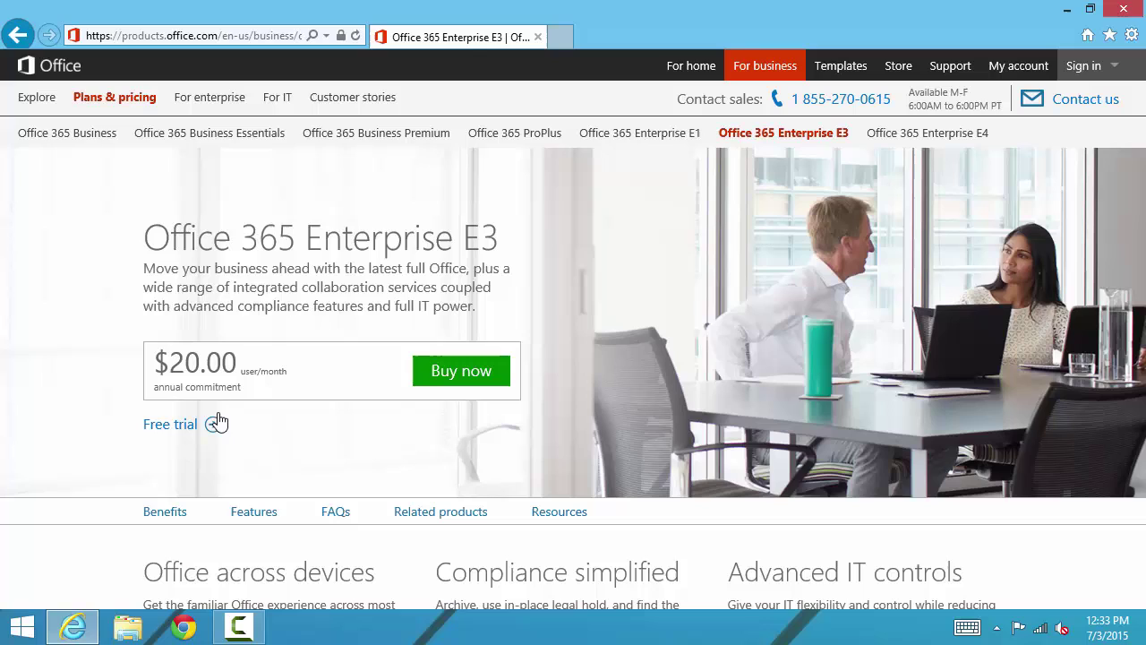
click(157, 435)
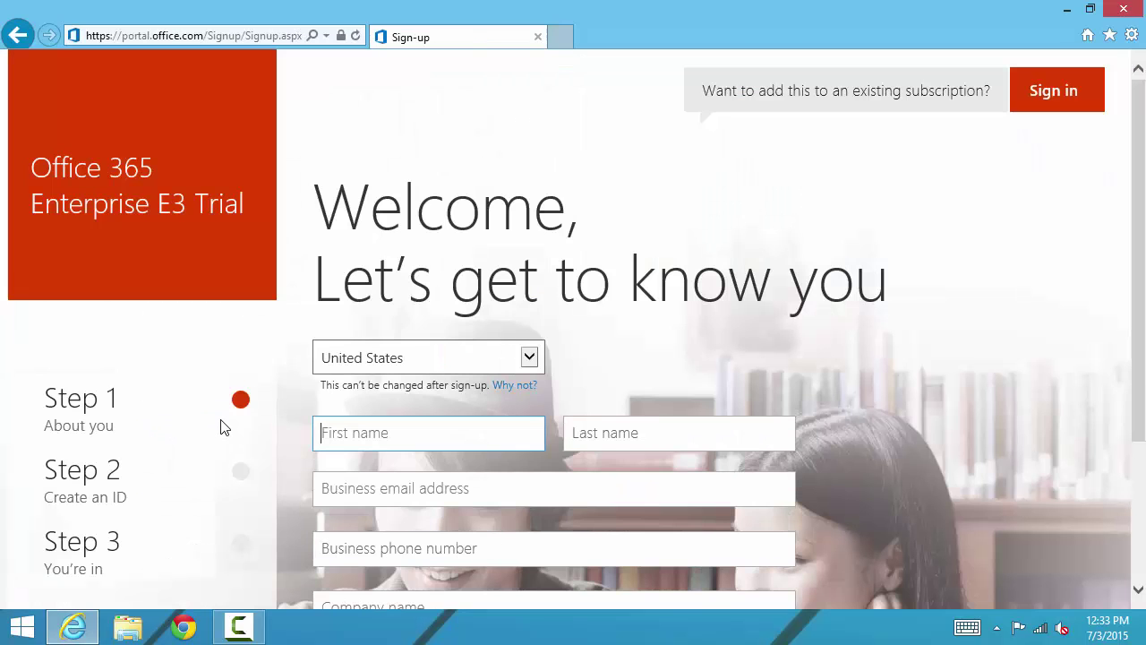
scroll(224, 428, down, 2)
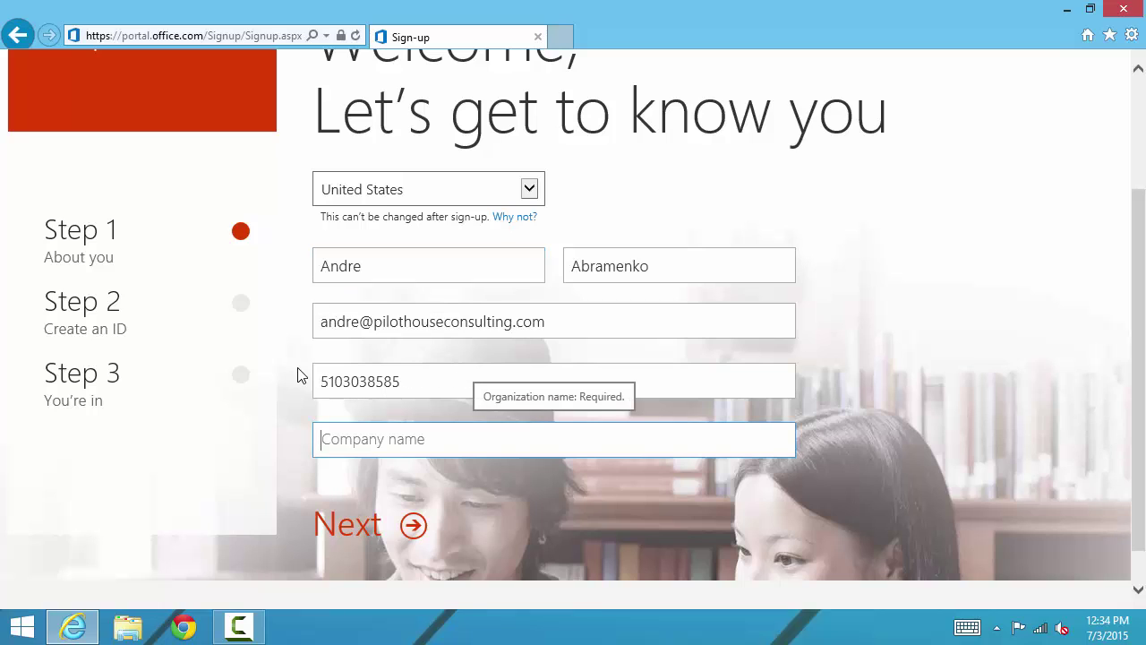
text(Pilo)
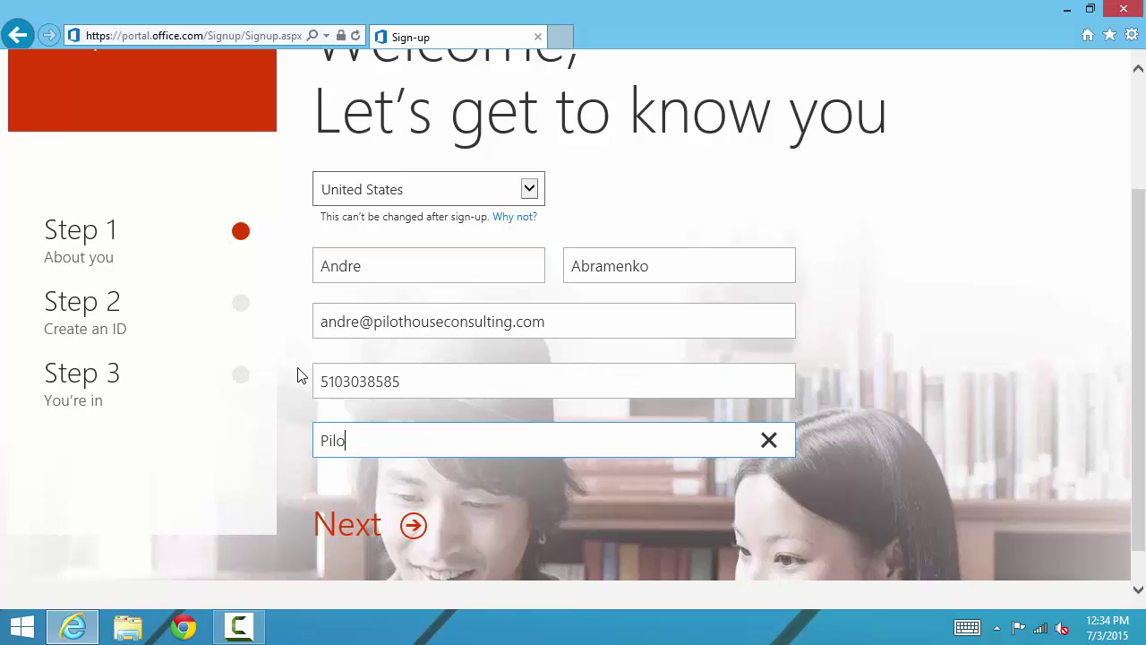
text(thouse ABC)
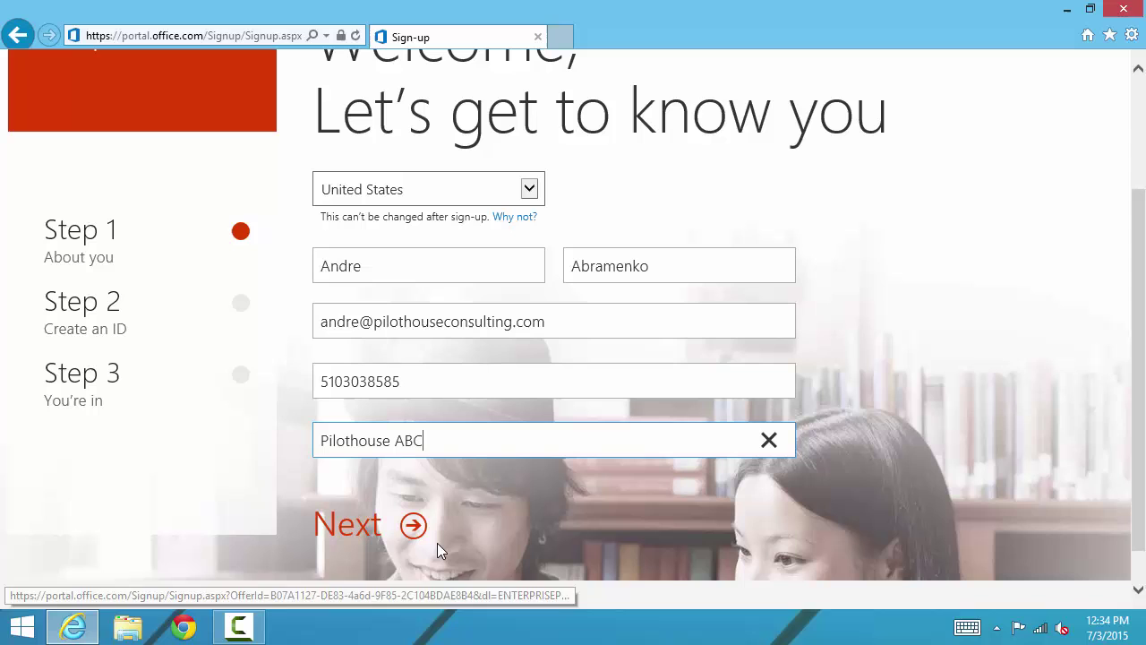
Step: Submit the About you details and enter the user name with domain 'pilothouseabc'
click(414, 532)
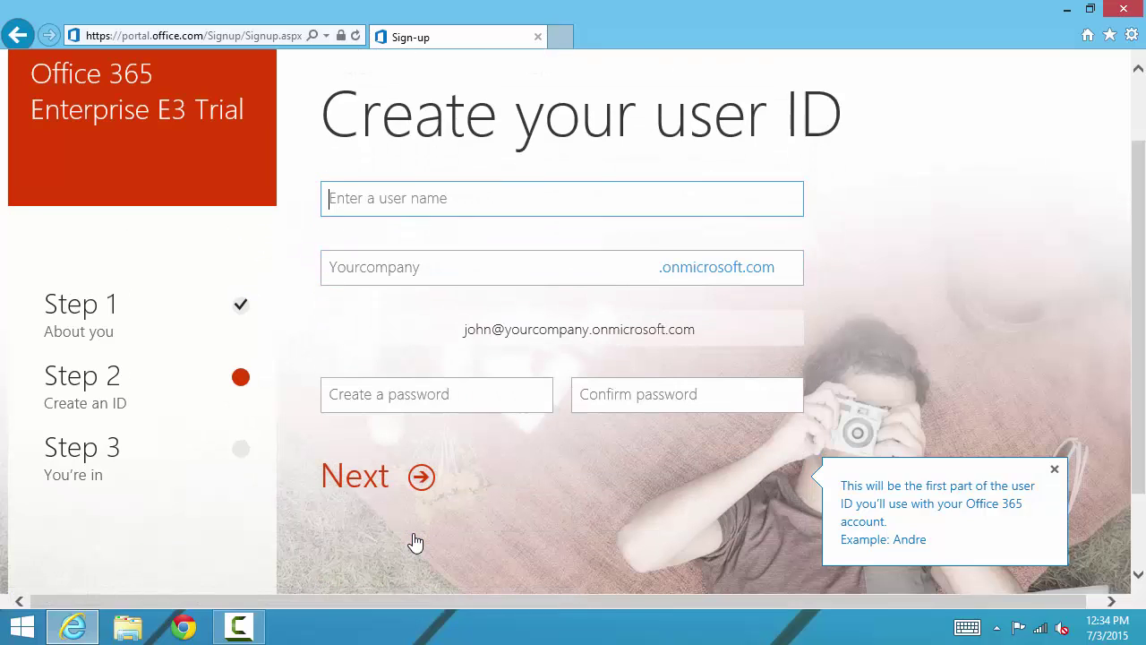
click(356, 200)
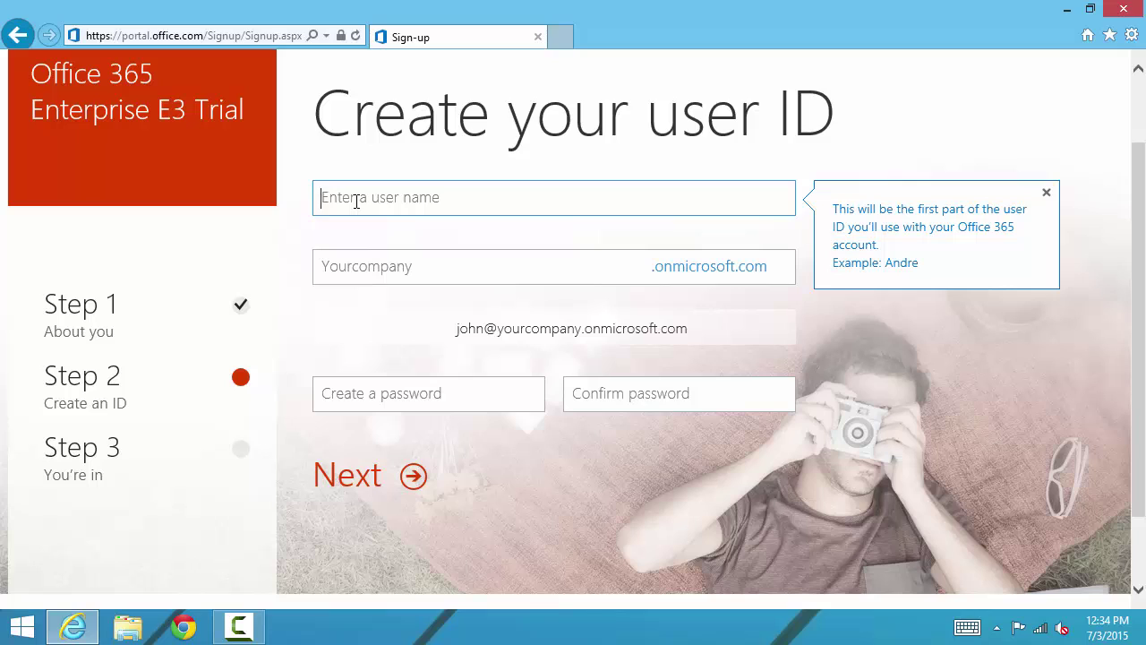
key(Tab)
text(pil)
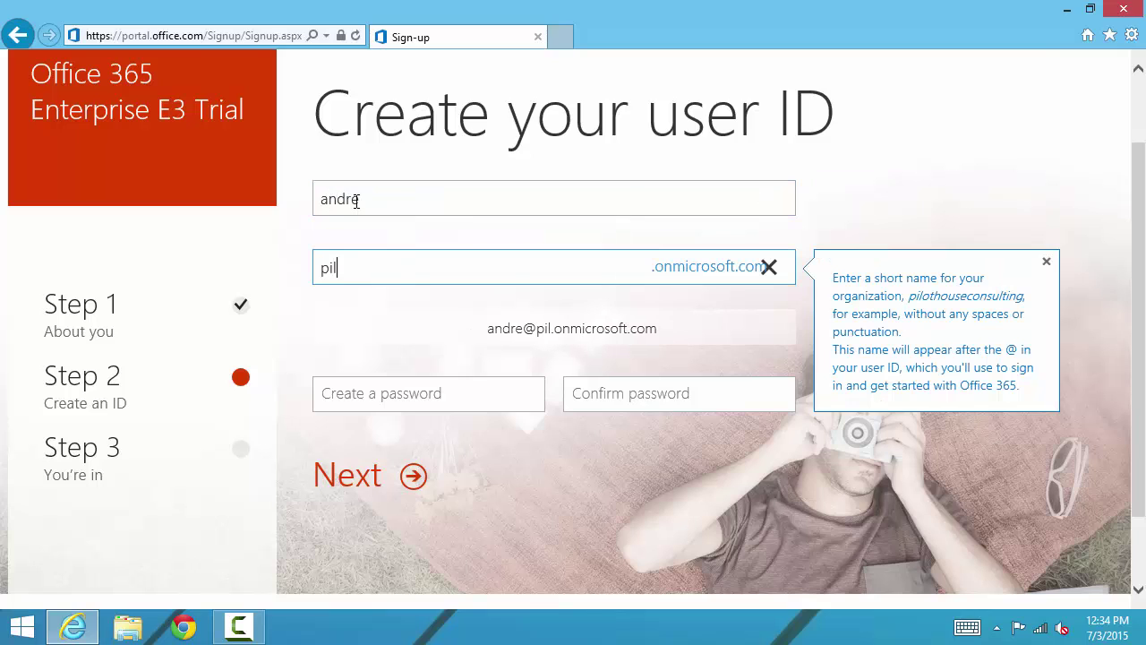
text(othouseabc)
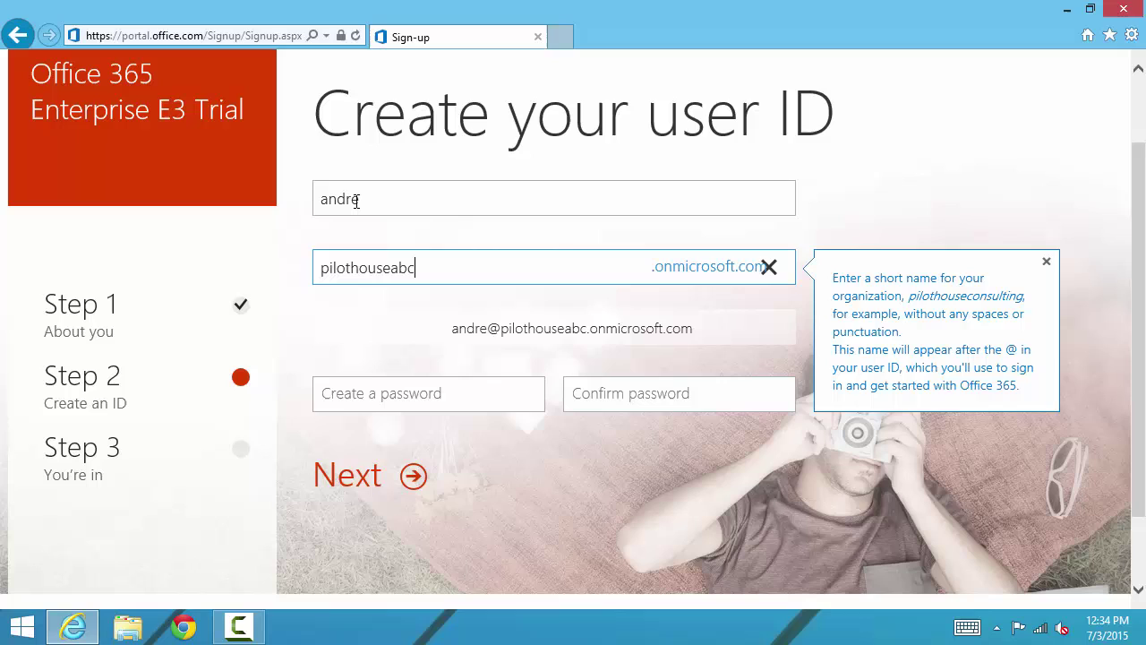
key(Tab)
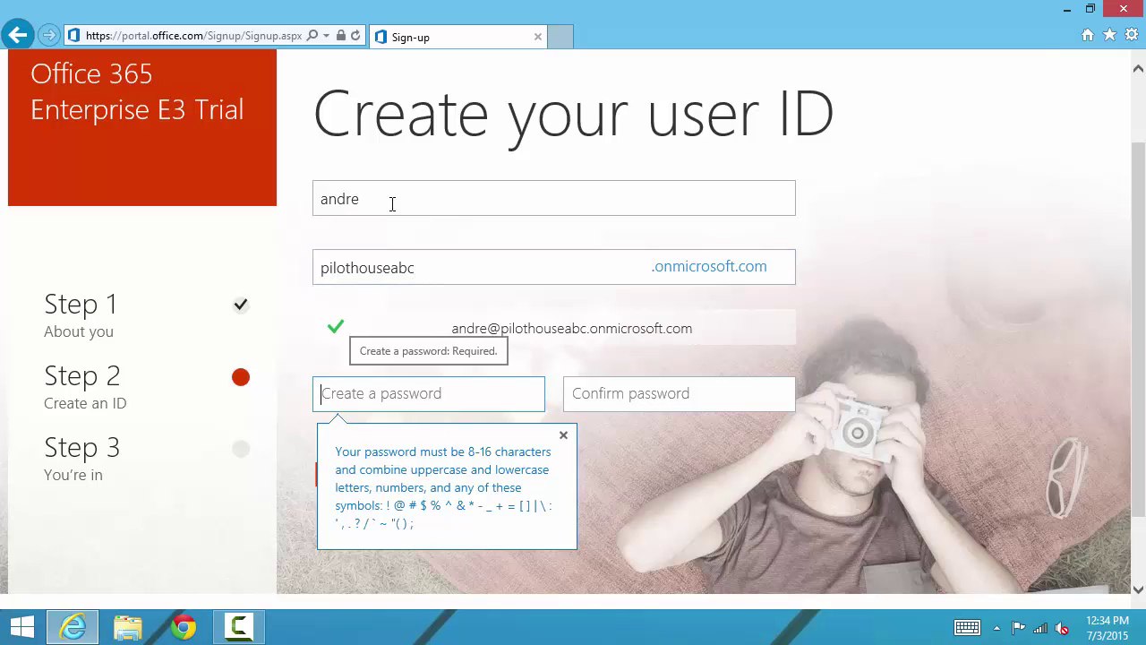
Step: Enter the account password and confirm it
mouse_move(334, 270)
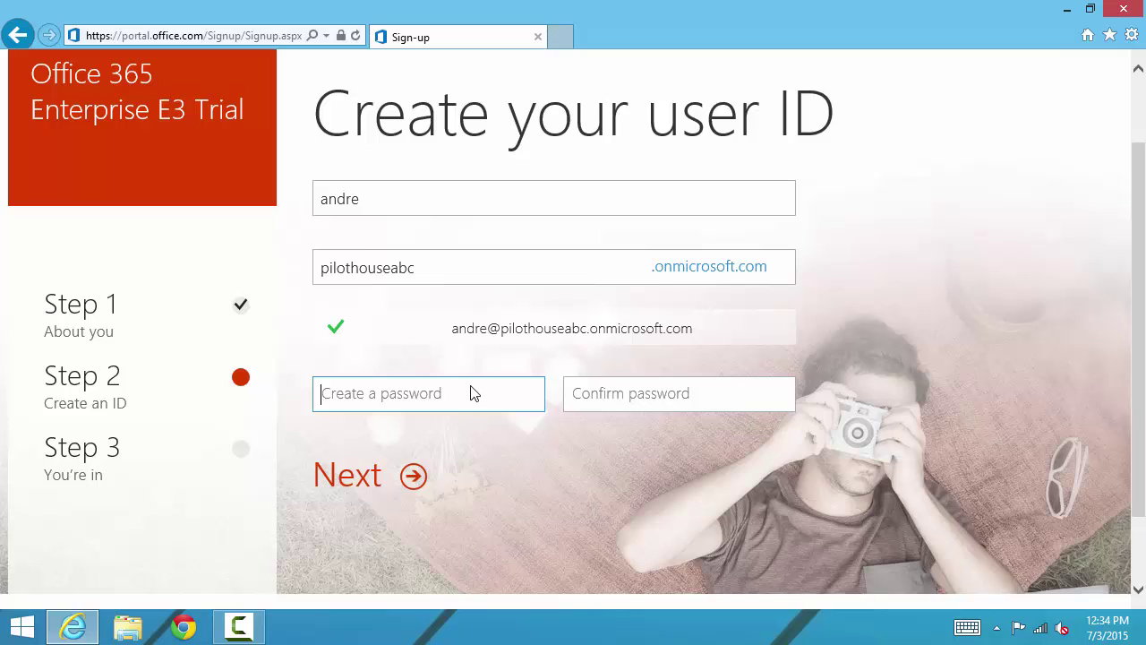
mouse_move(457, 398)
text(•••••••••••)
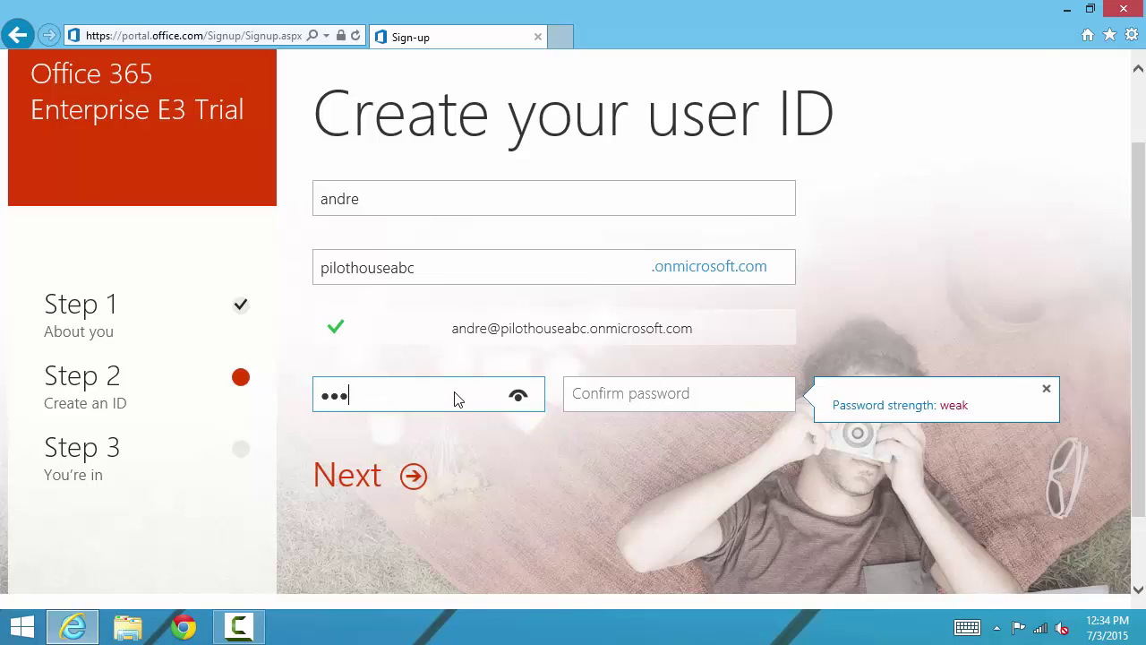
key(Tab)
text(•••••••••••)
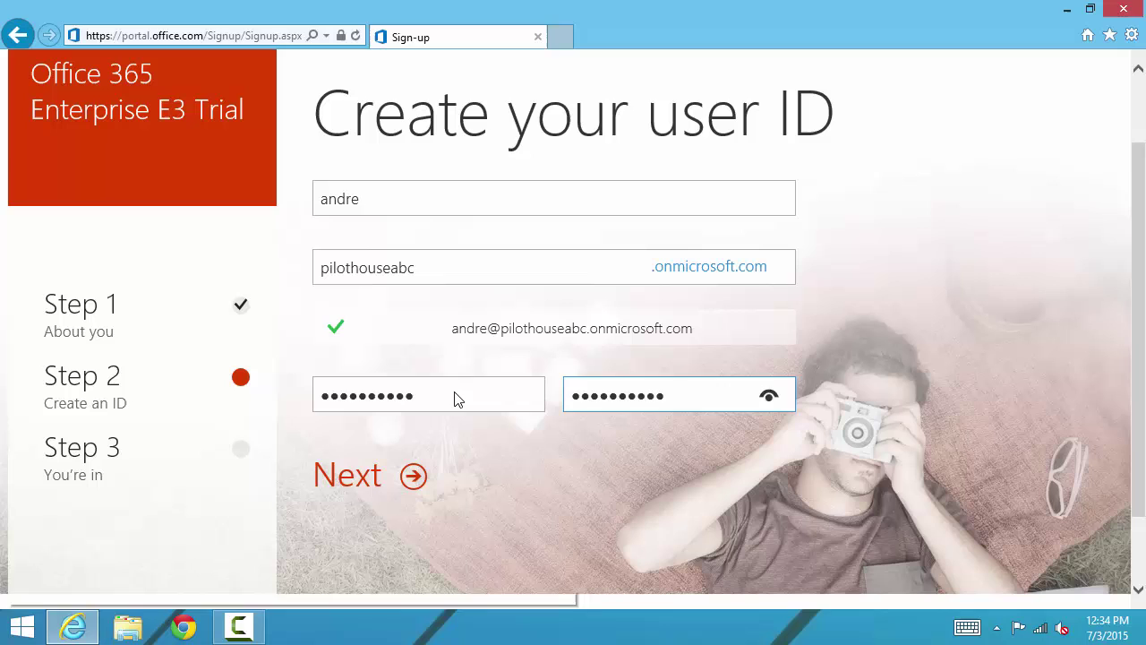
key(Tab)
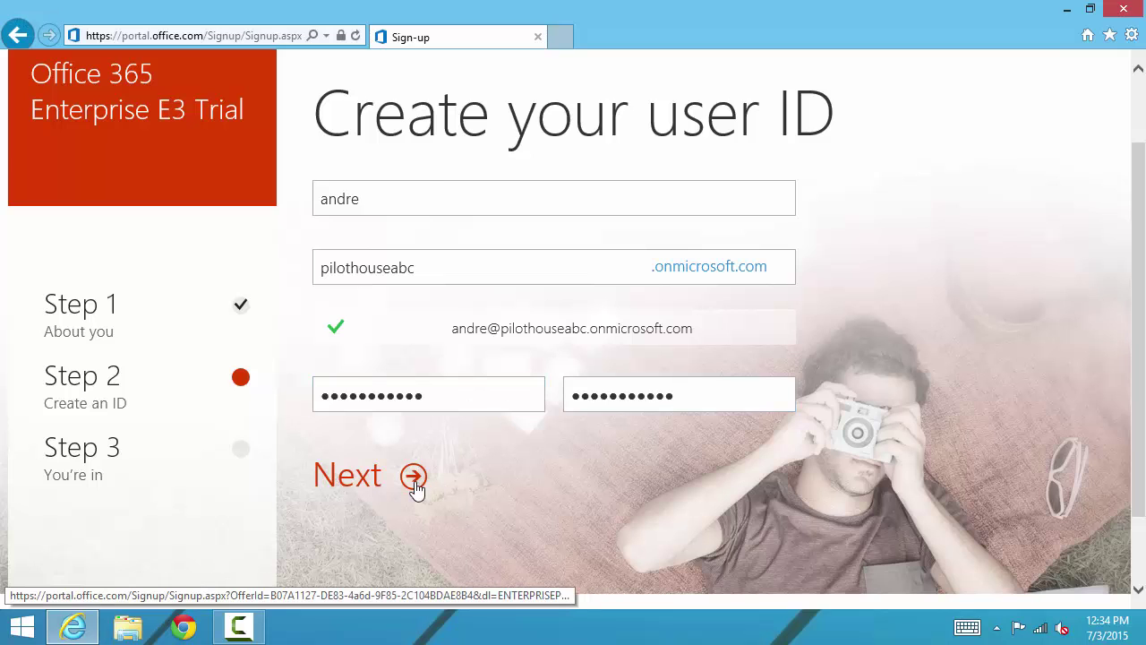
Step: Create the trial account, decline AutoComplete, and add the sign-in page to favorites
click(414, 479)
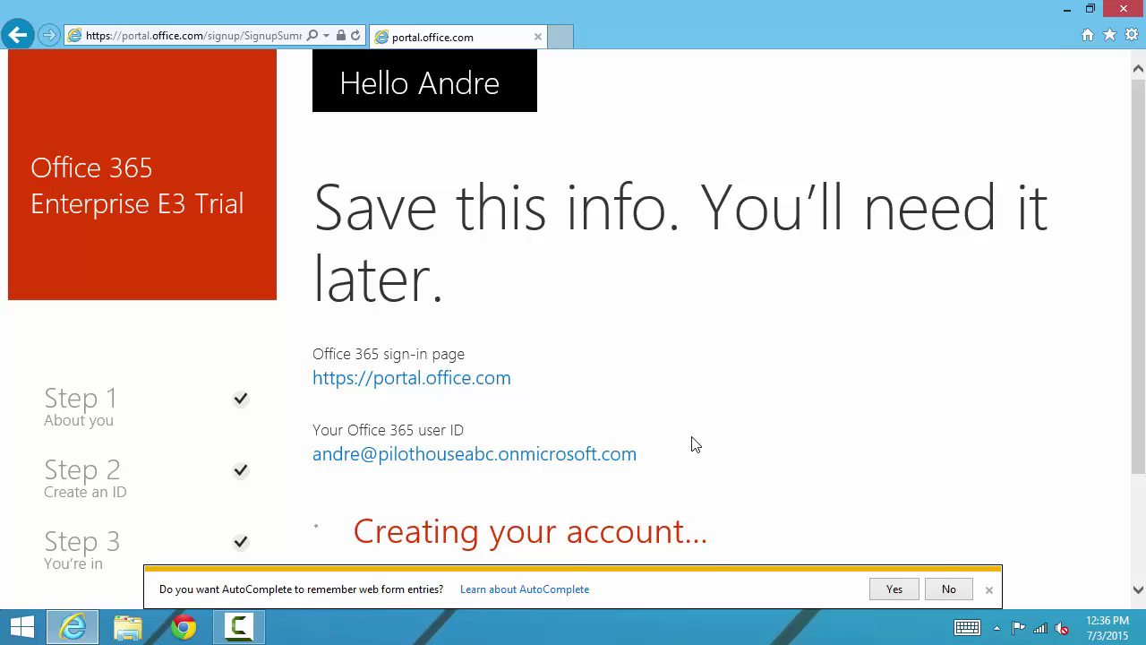
click(937, 595)
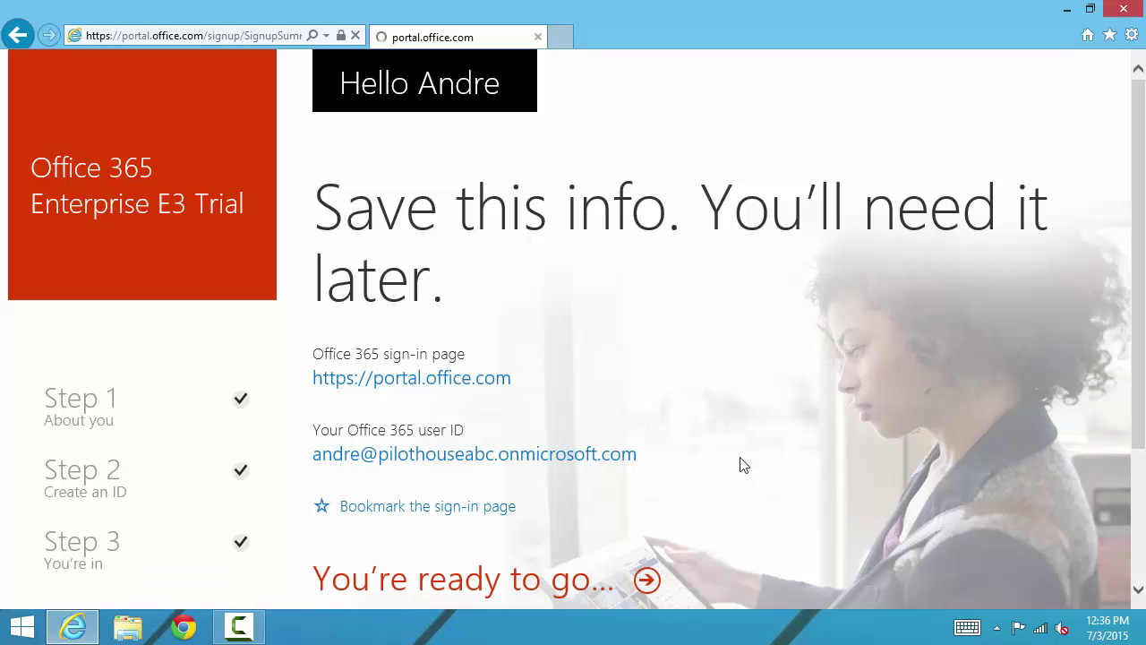
scroll(665, 407, down, 1)
scroll(664, 407, down, 1)
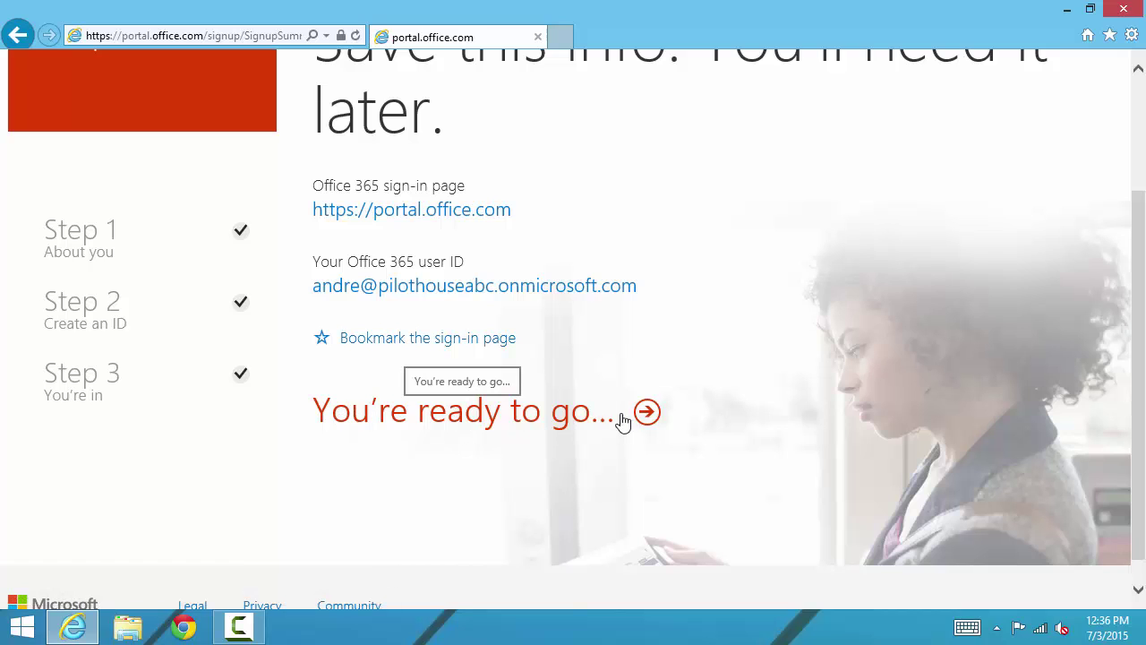
click(451, 351)
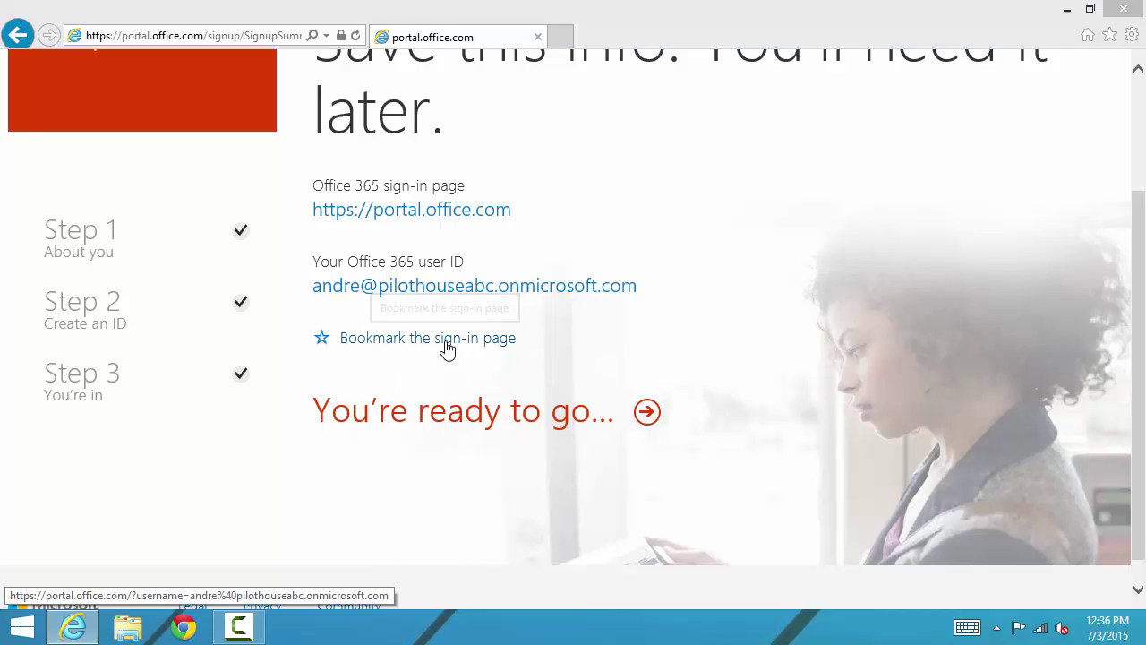
click(638, 368)
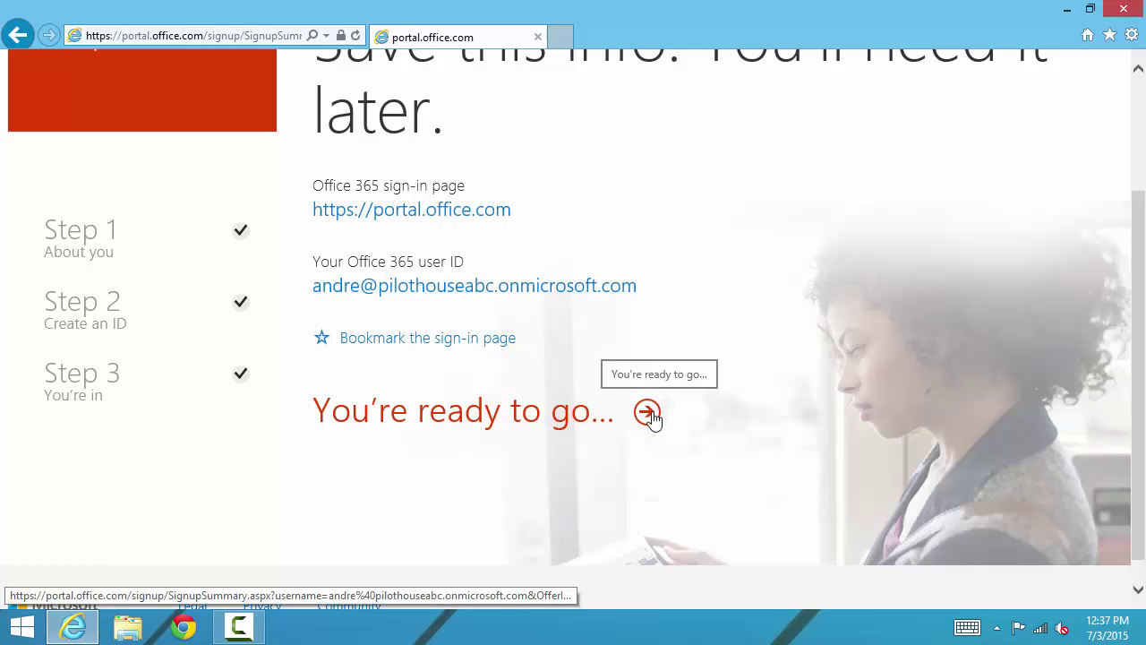
click(647, 412)
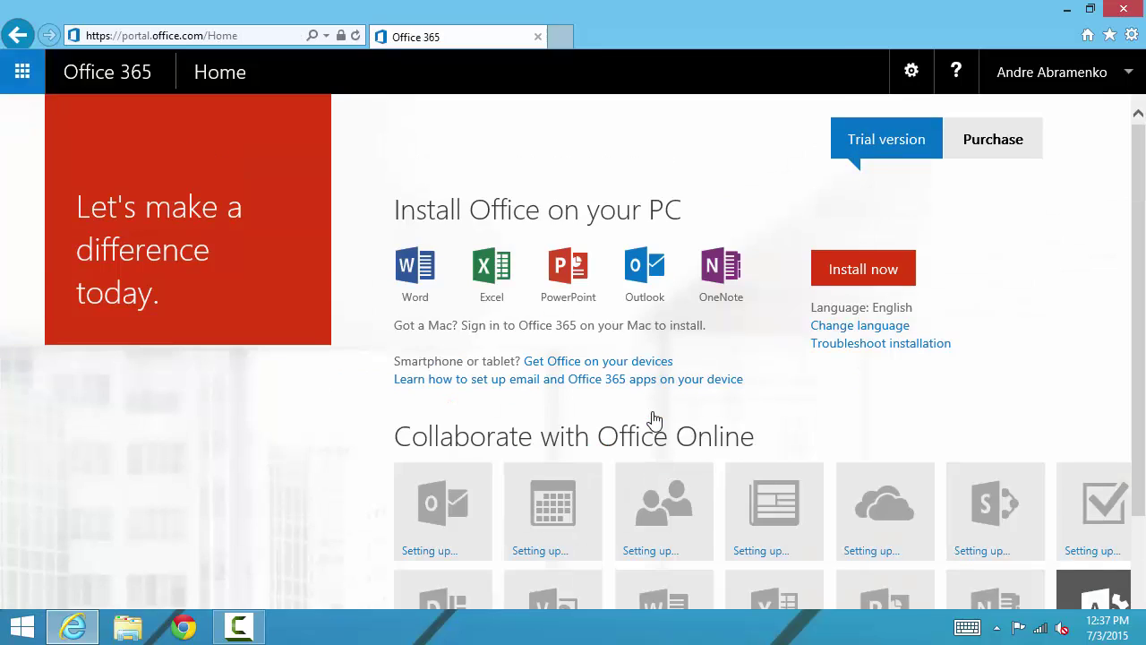
scroll(651, 411, down, 2)
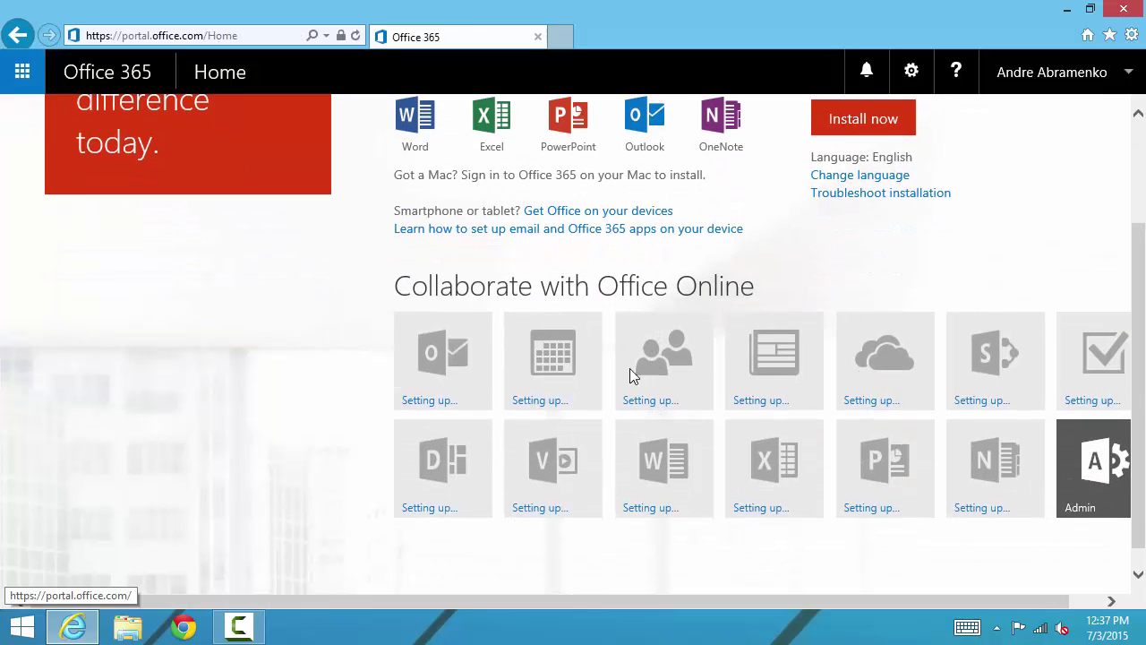
drag(545, 603, 665, 604)
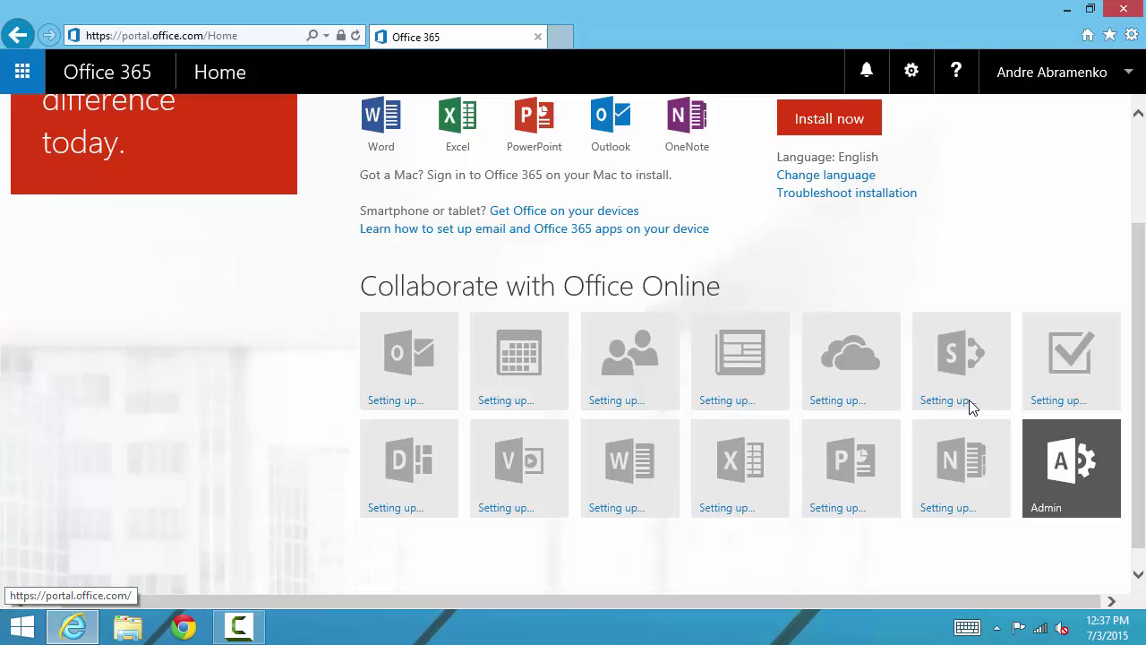
scroll(973, 408, up, 2)
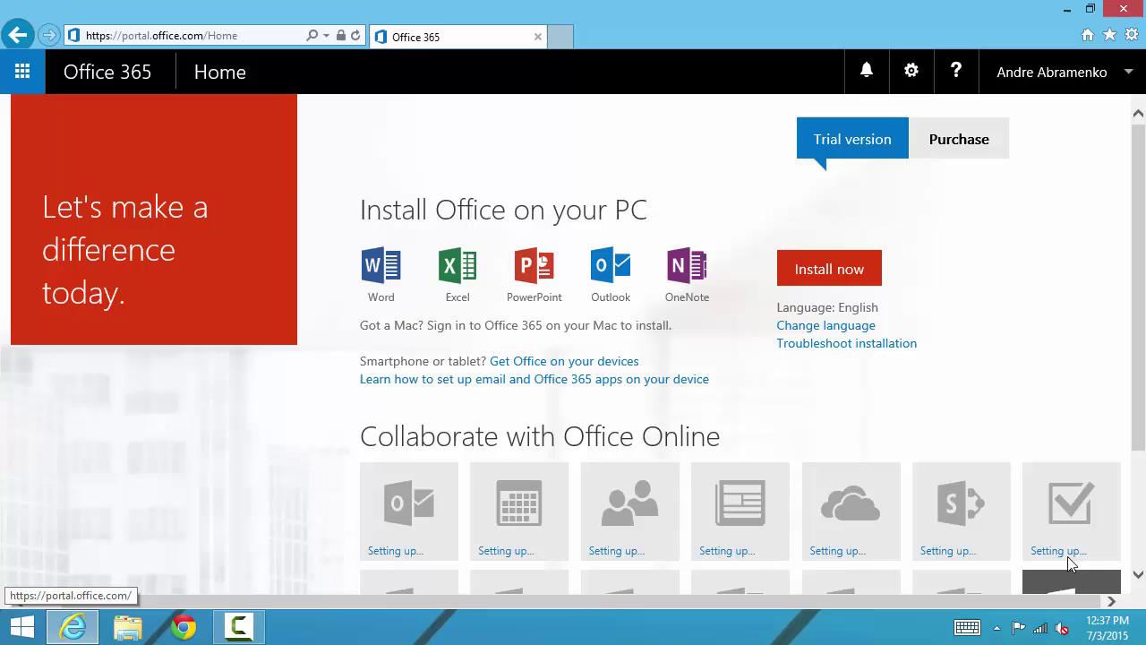
scroll(1056, 573, down, 1)
scroll(1055, 573, up, 1)
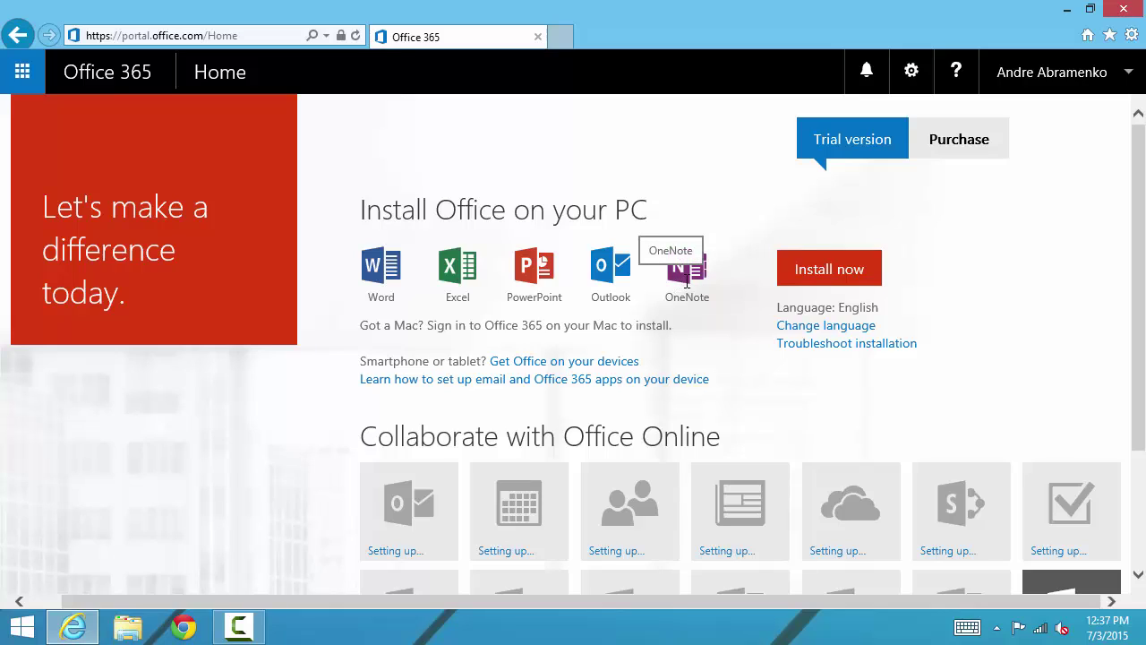
Step: Run Office setup, choose recommended settings and accept the license agreement
click(803, 273)
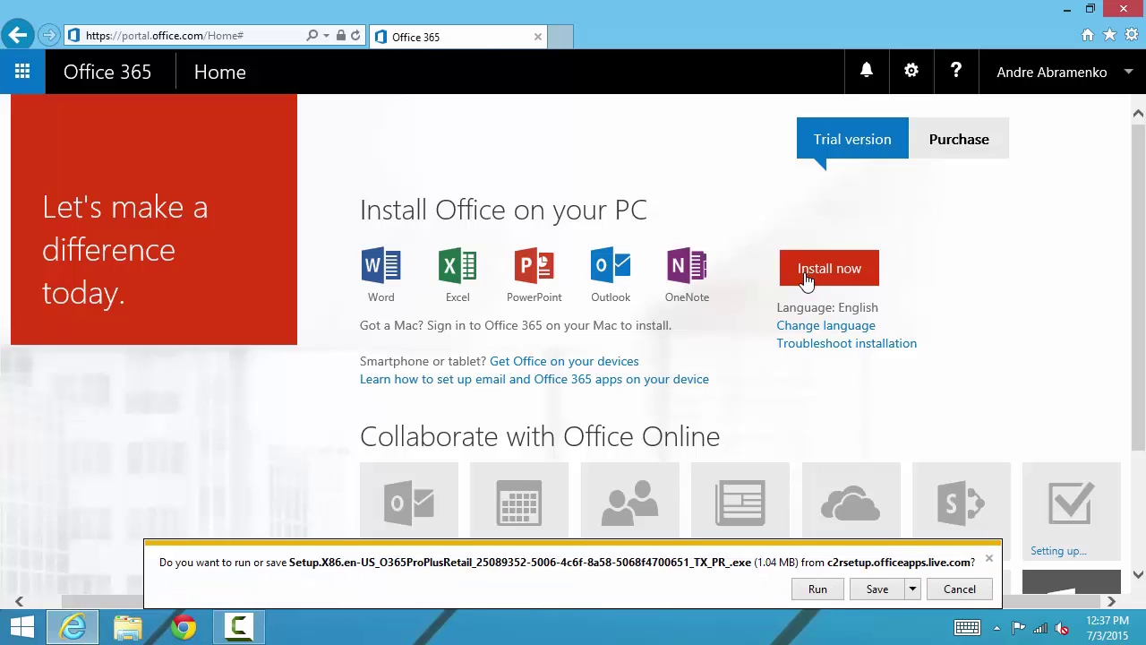
click(818, 591)
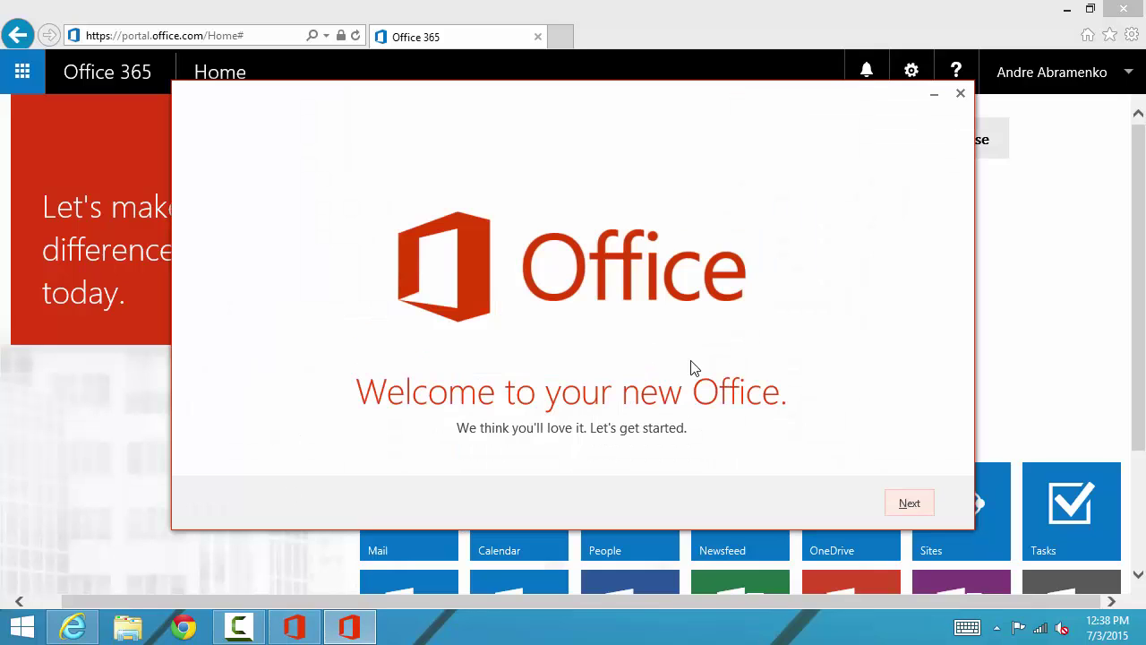
click(910, 504)
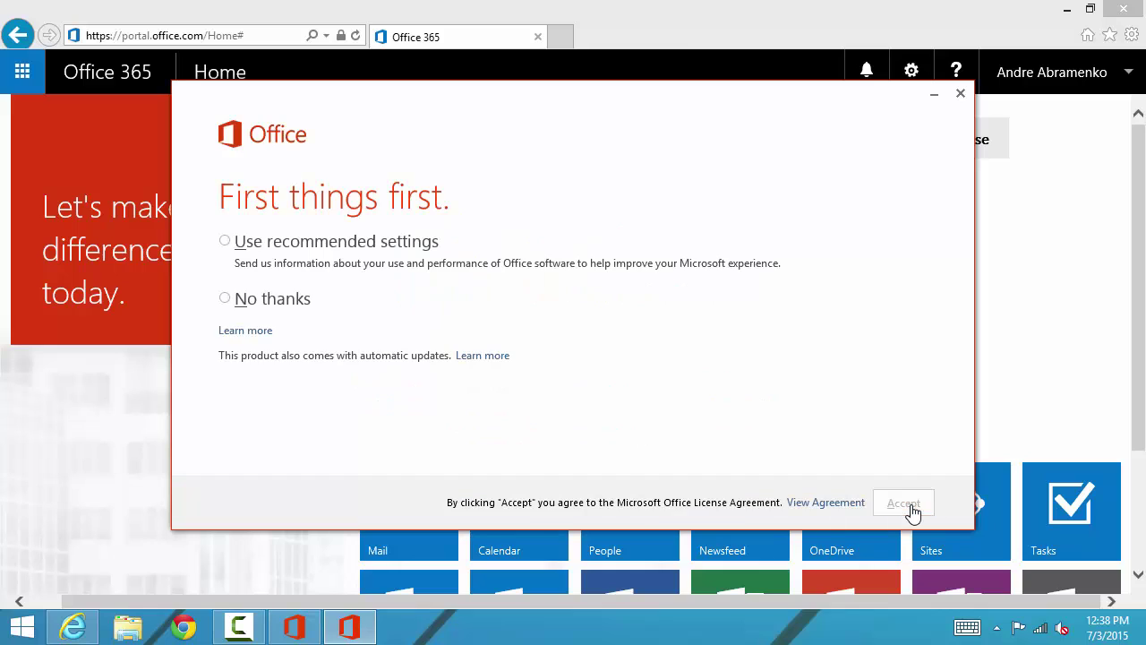
click(224, 242)
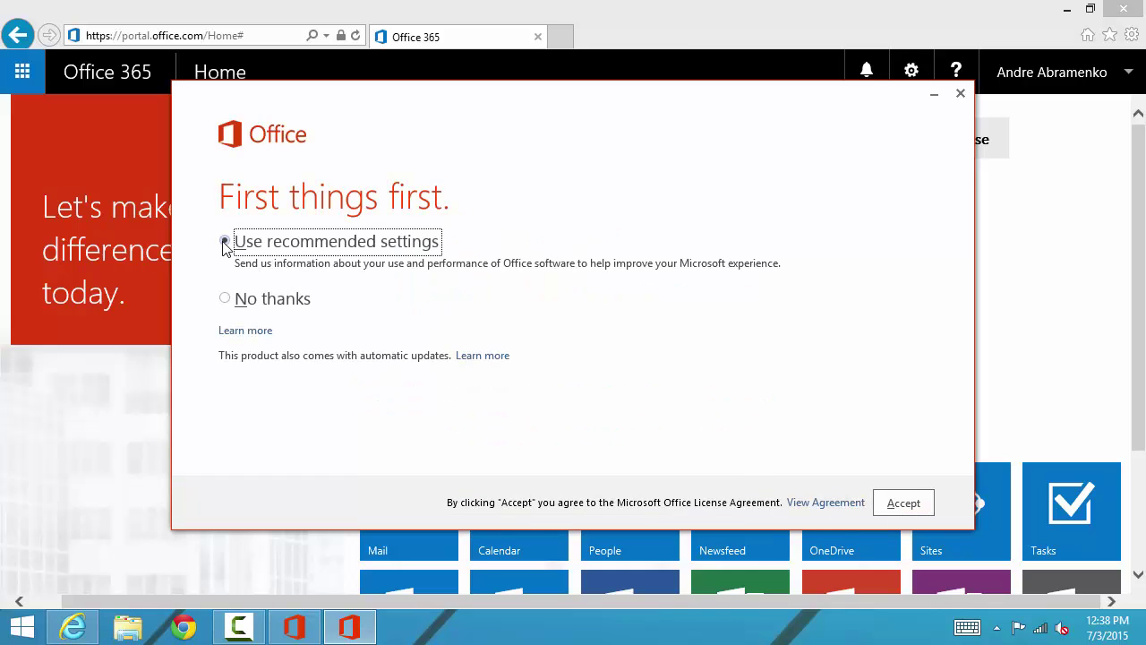
click(903, 504)
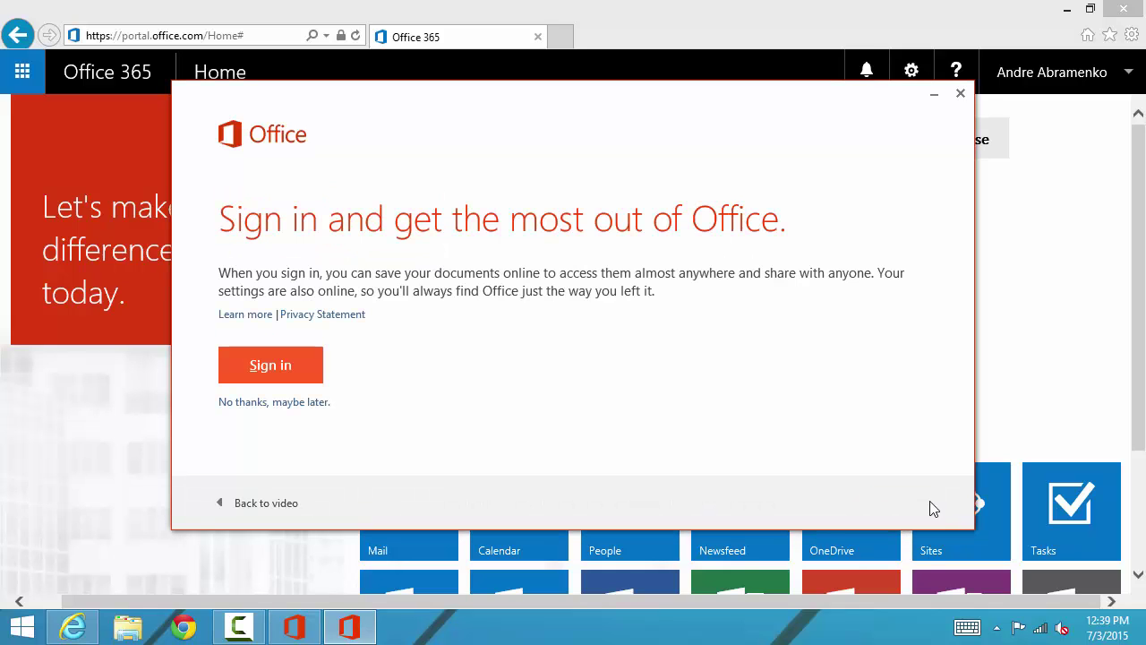
Step: Sign in to Office with the new work account's e-mail and password
click(269, 365)
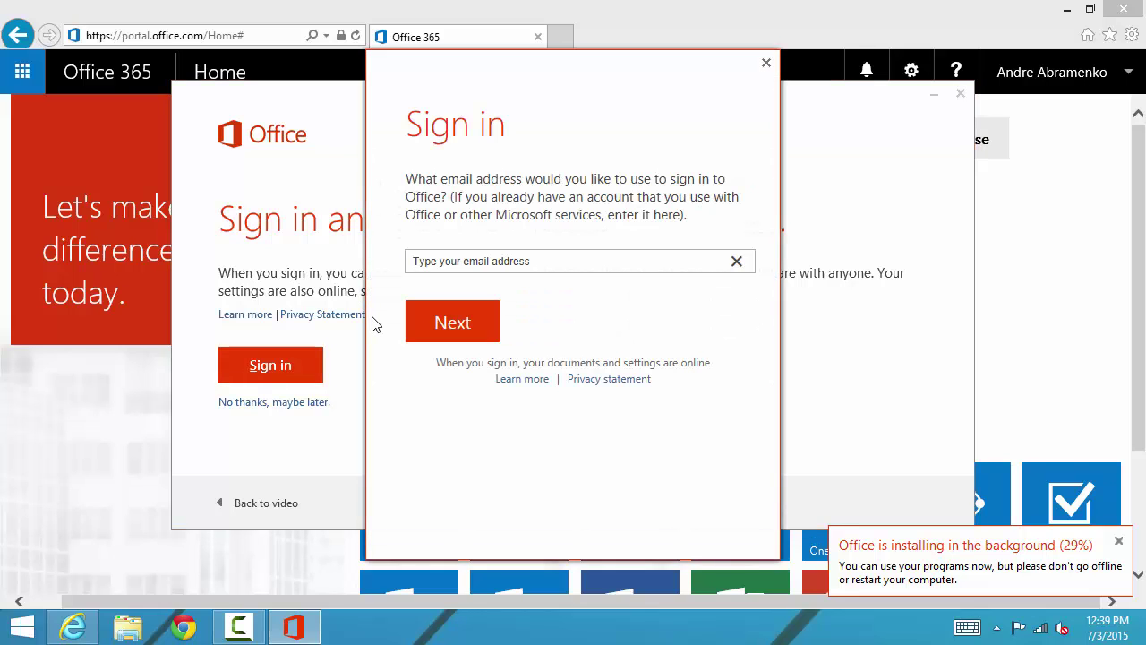
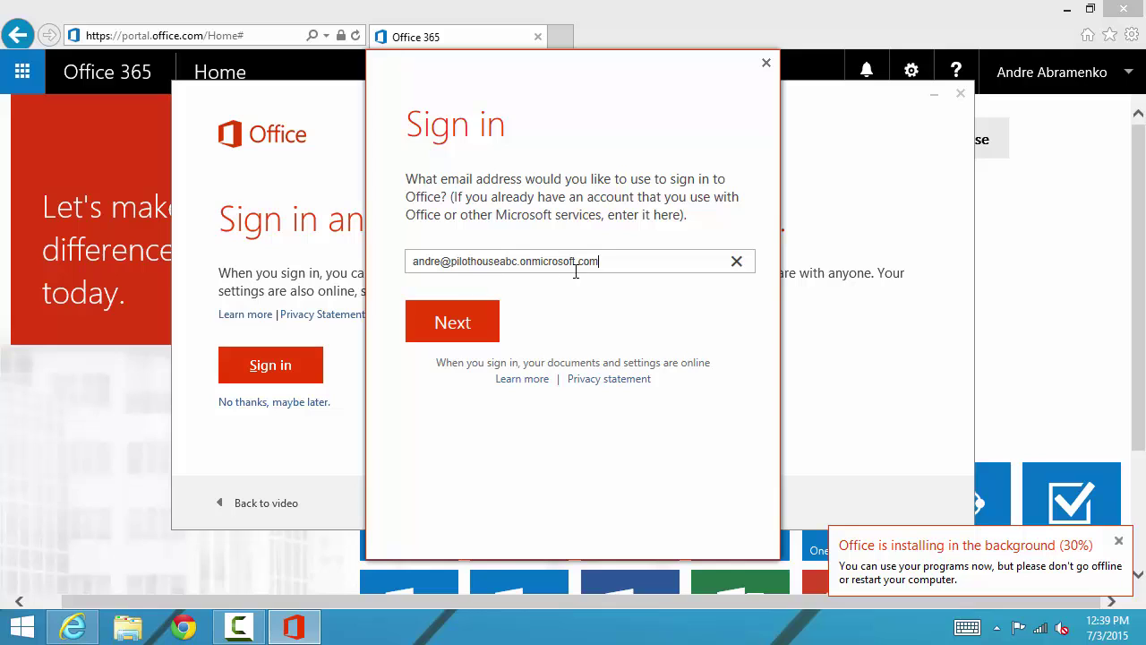
click(455, 340)
key(ctrl+v)
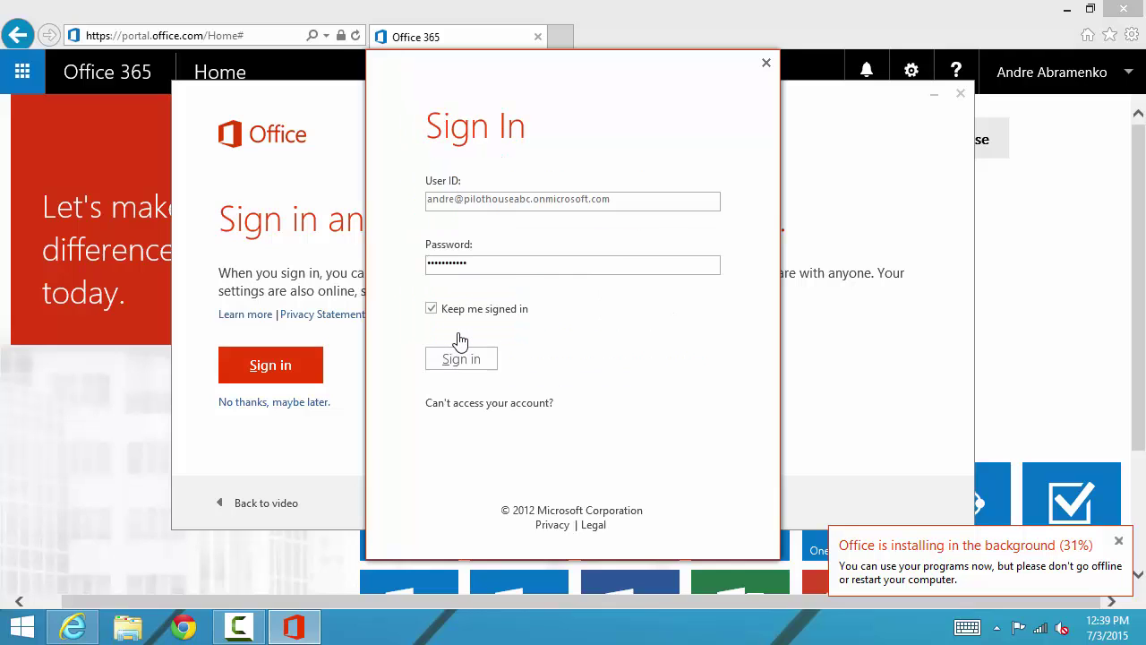
click(463, 366)
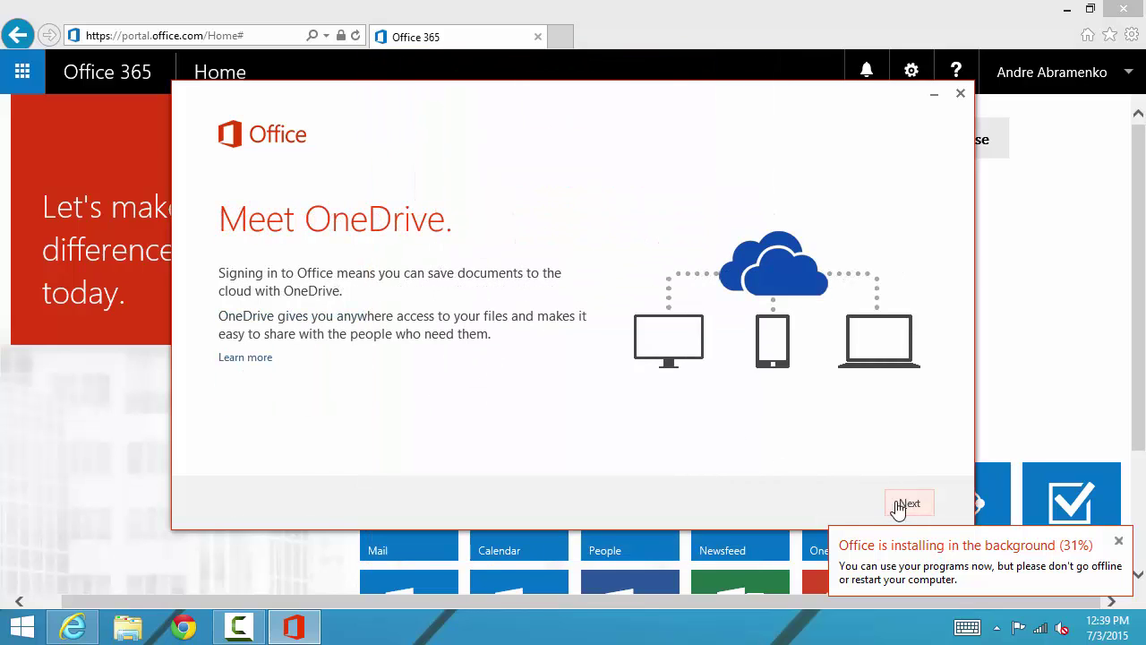
Step: Skip the OneDrive intro, background and tour, then minimize the installer
click(906, 505)
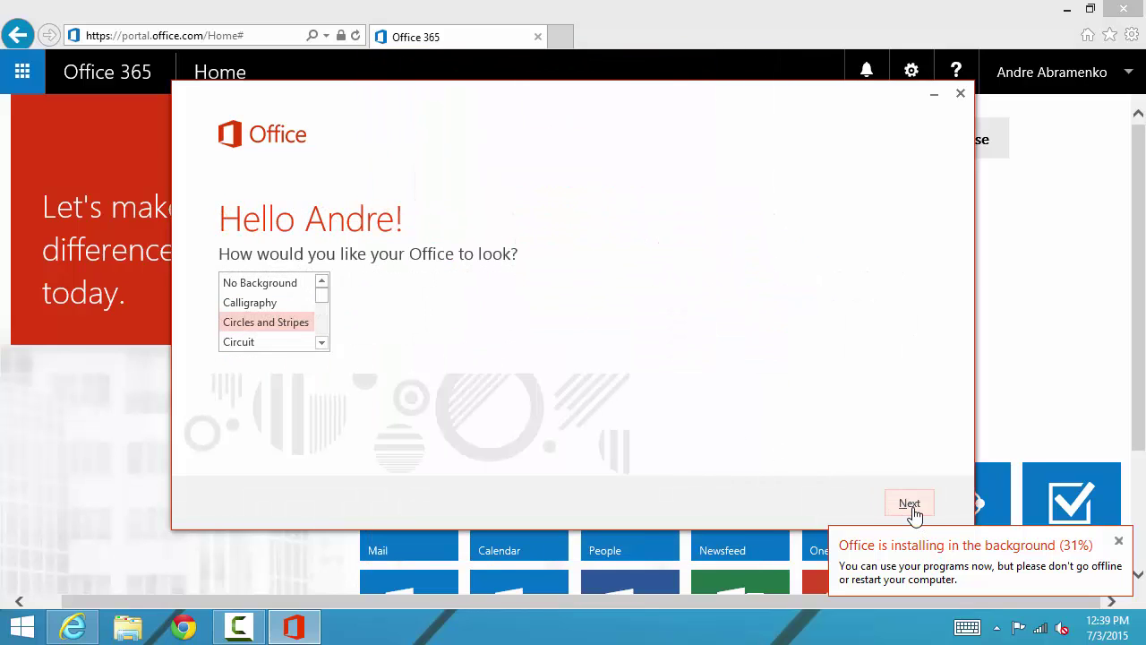
click(912, 512)
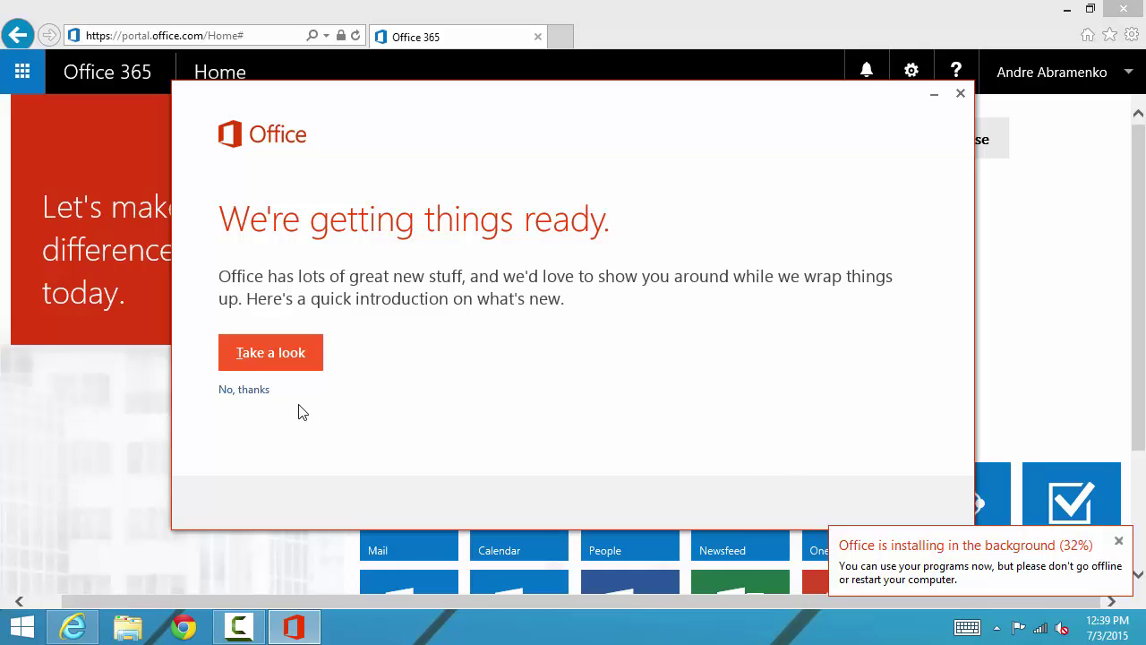
click(242, 391)
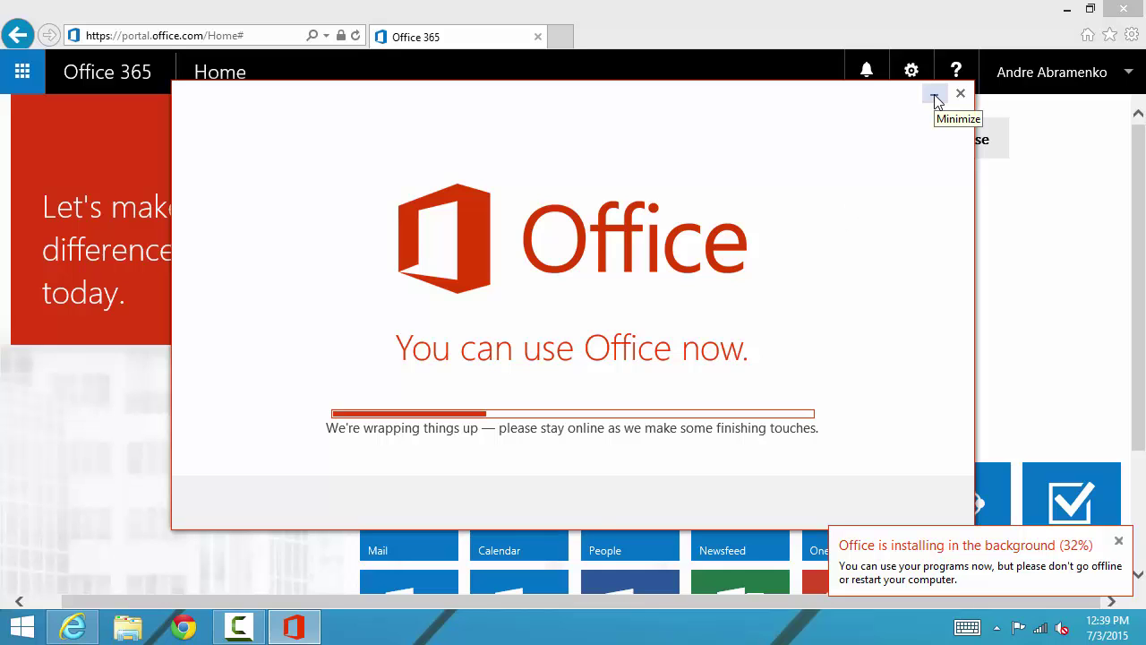
click(935, 96)
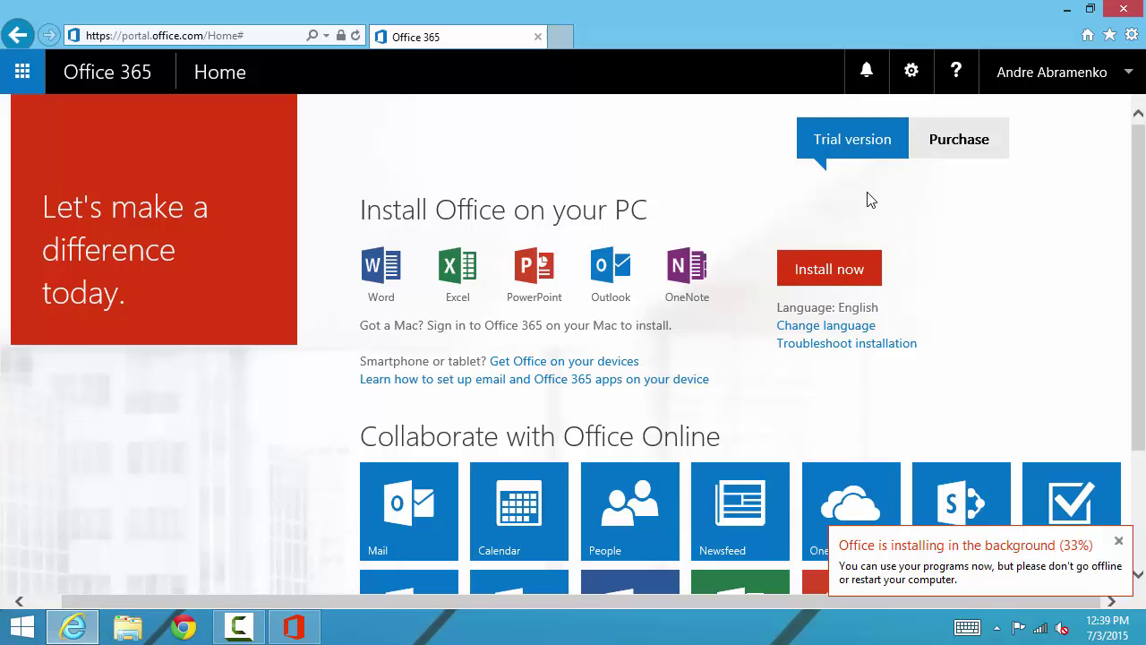
Step: Open the Office 365 admin center from the Admin tile
scroll(866, 199, down, 2)
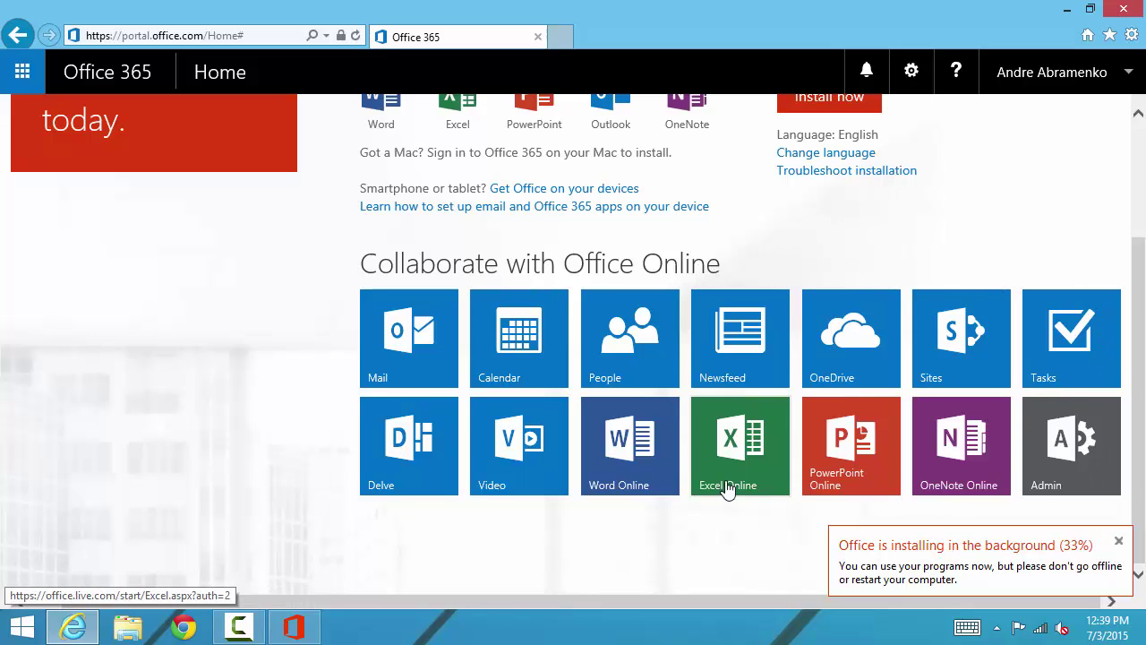
click(1060, 460)
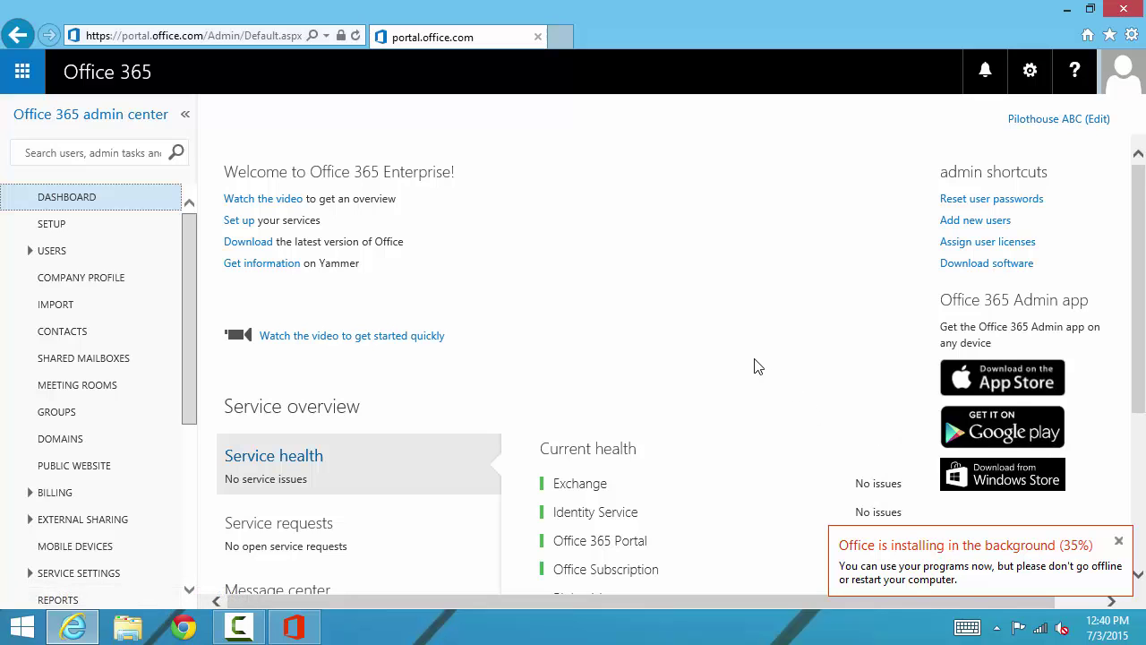
scroll(754, 366, down, 3)
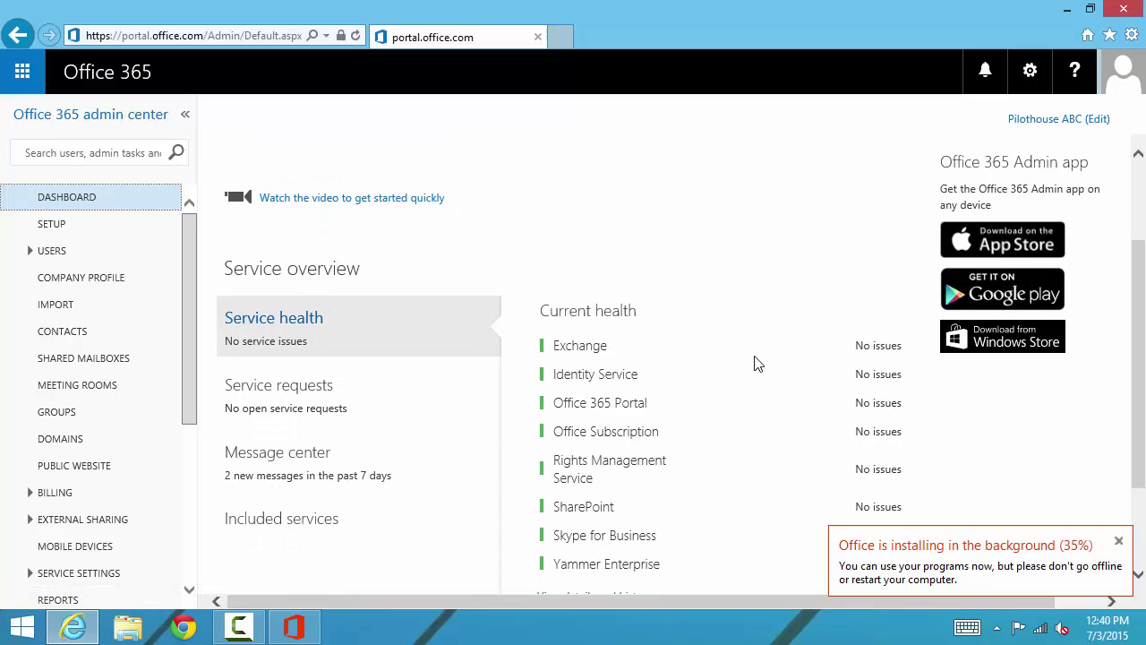
scroll(754, 363, down, 3)
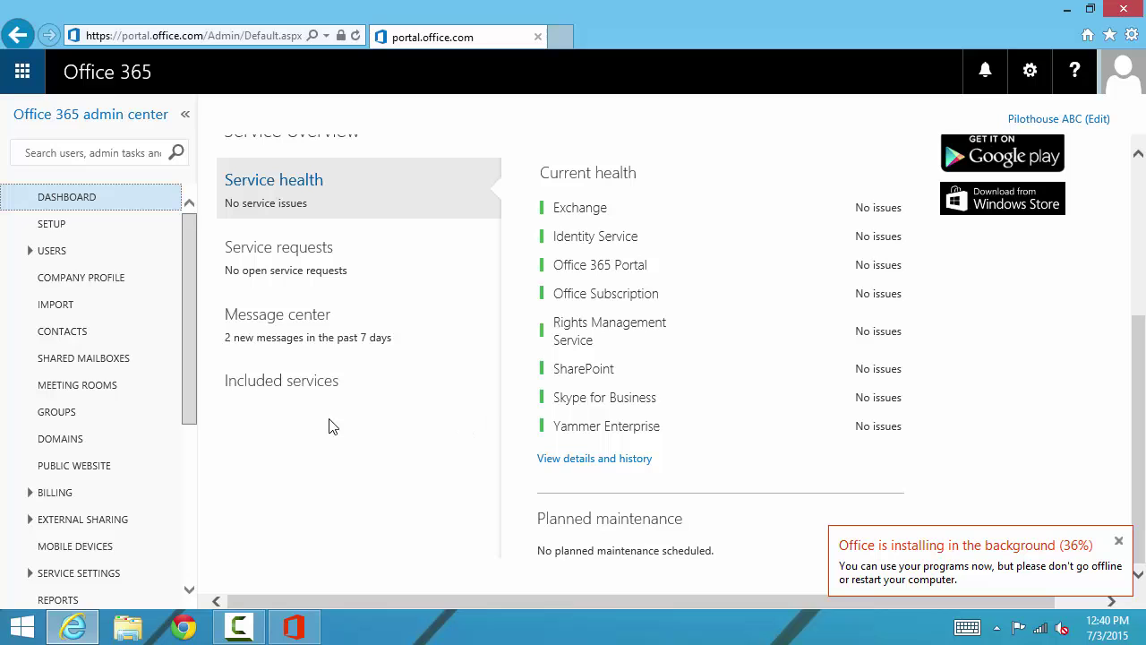
scroll(190, 342, down, 1)
drag(189, 343, 191, 522)
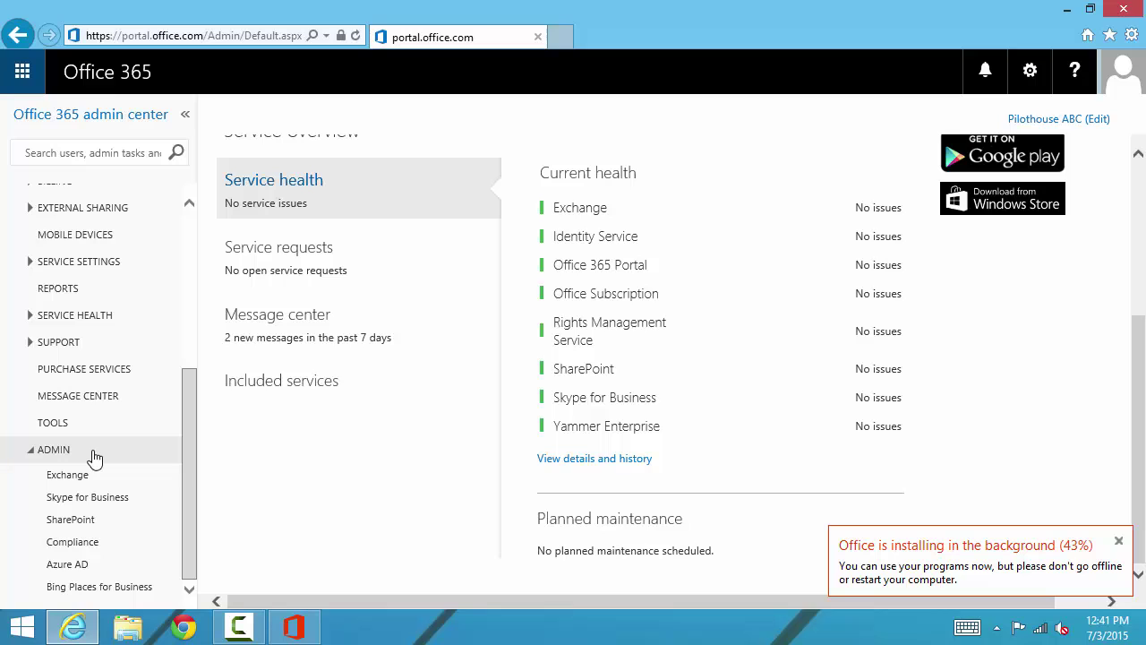
scroll(96, 457, up, 5)
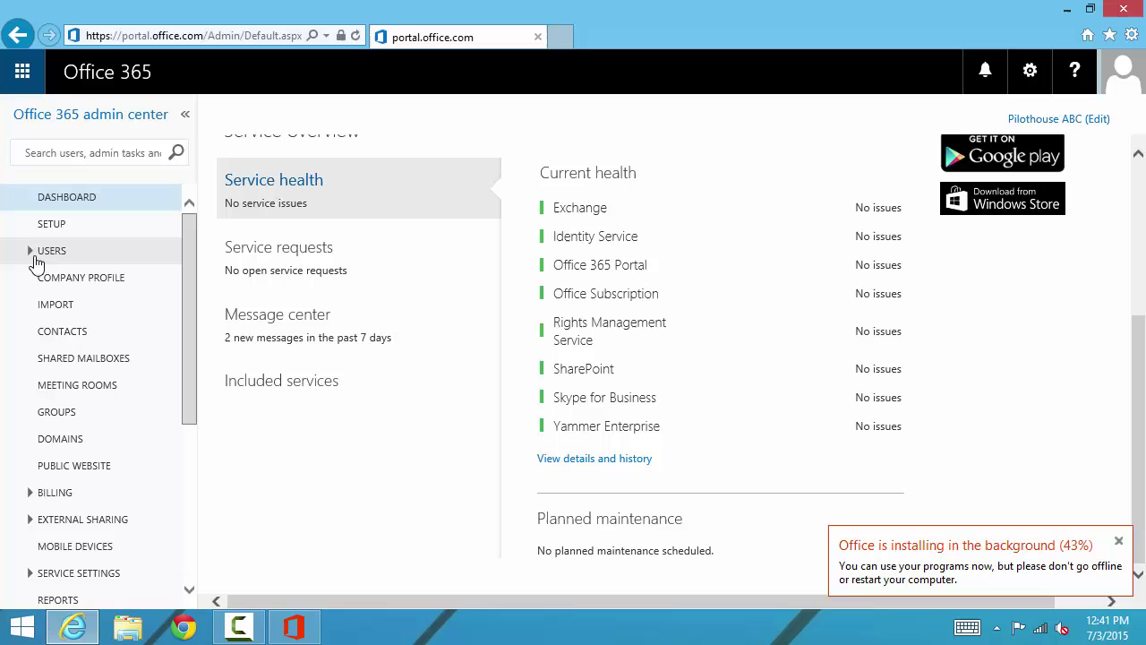
Step: Go to Users > Active Users, opening and cancelling the new-user form
click(31, 254)
click(79, 277)
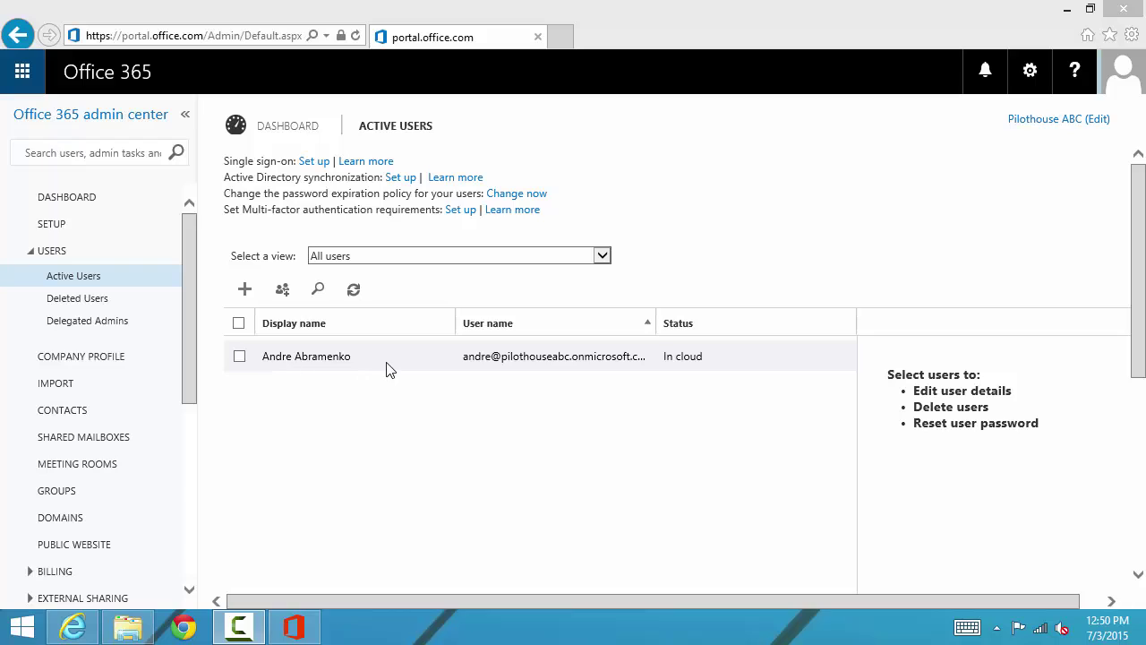
click(241, 290)
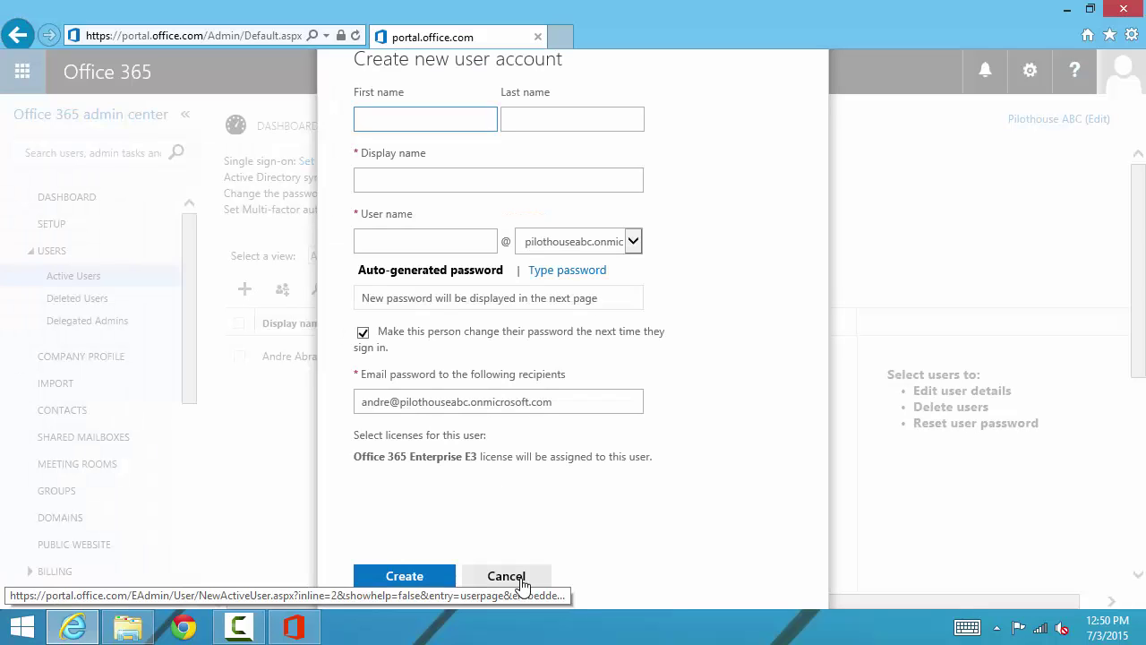
click(507, 578)
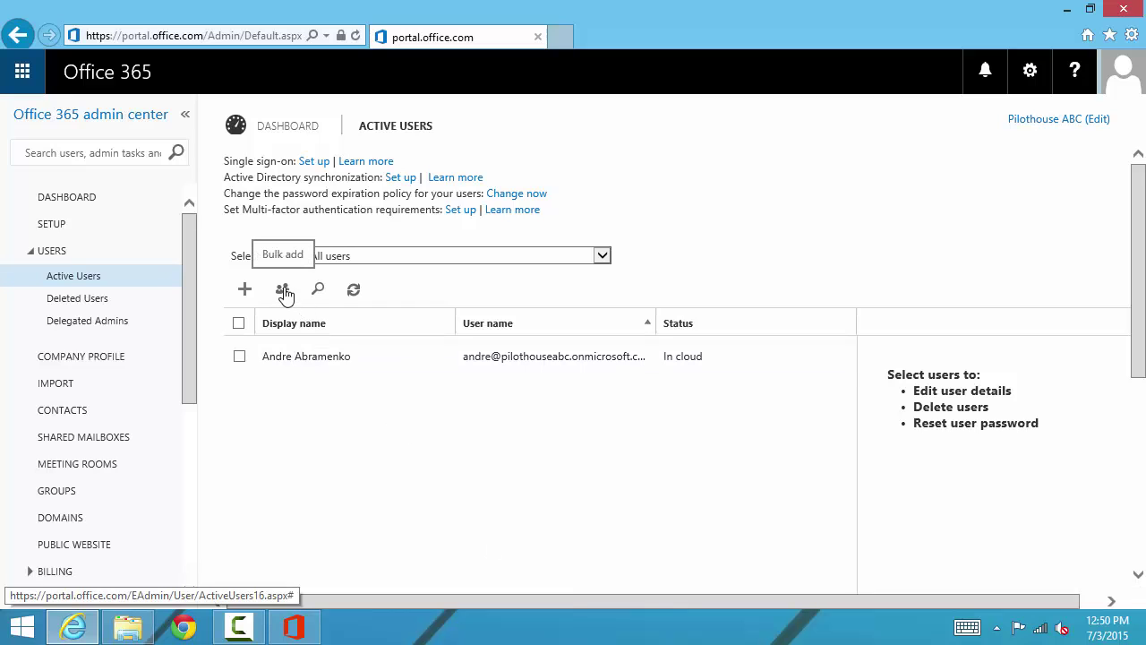
Step: Start Bulk add users with import-users-ph.csv and verify the file
click(283, 291)
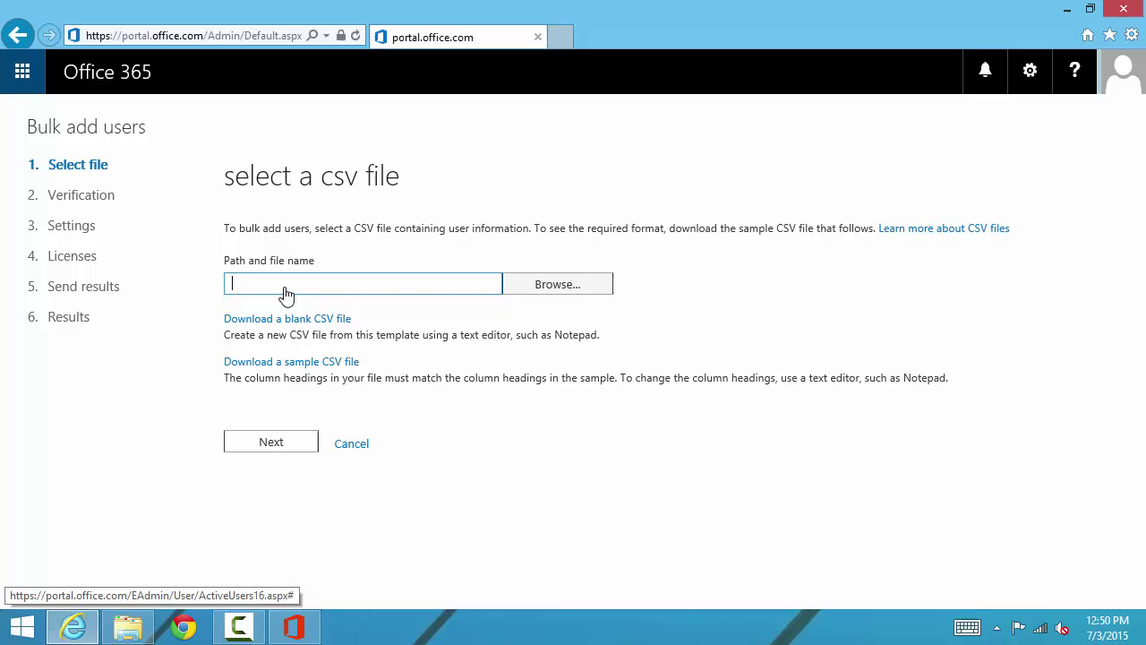
click(571, 290)
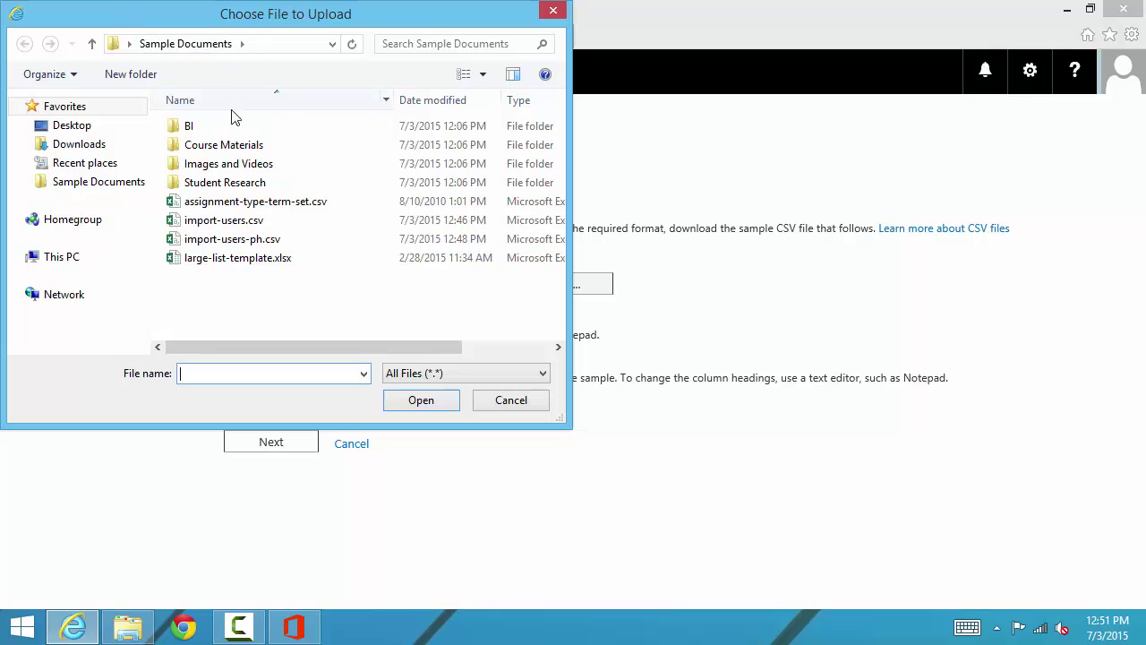
double_click(247, 239)
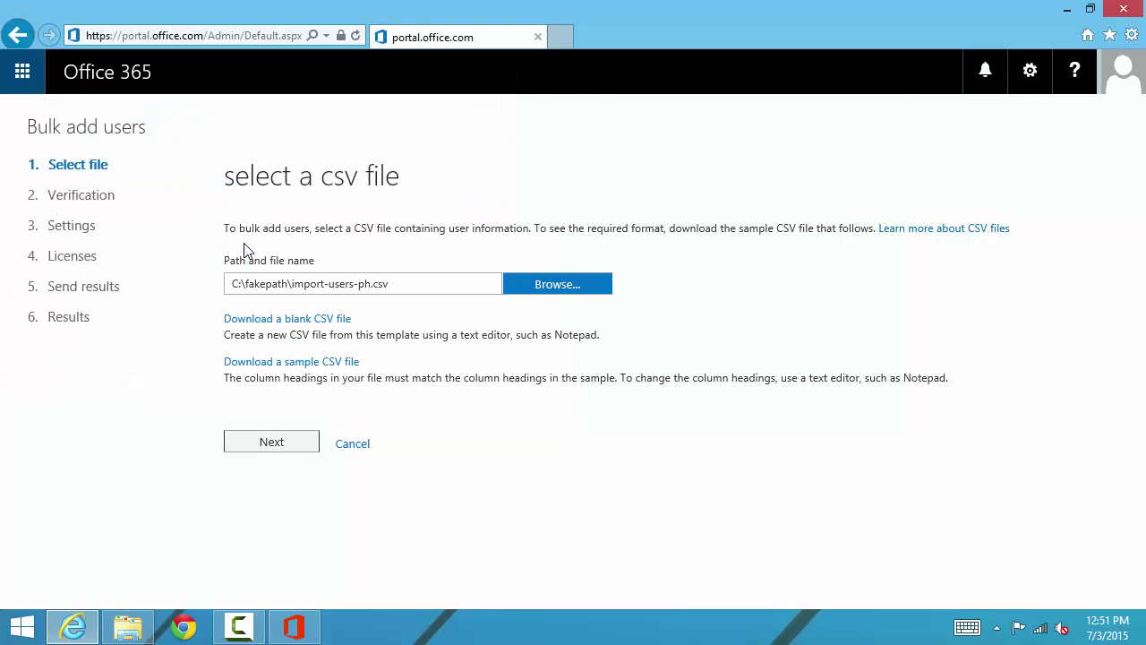
click(285, 455)
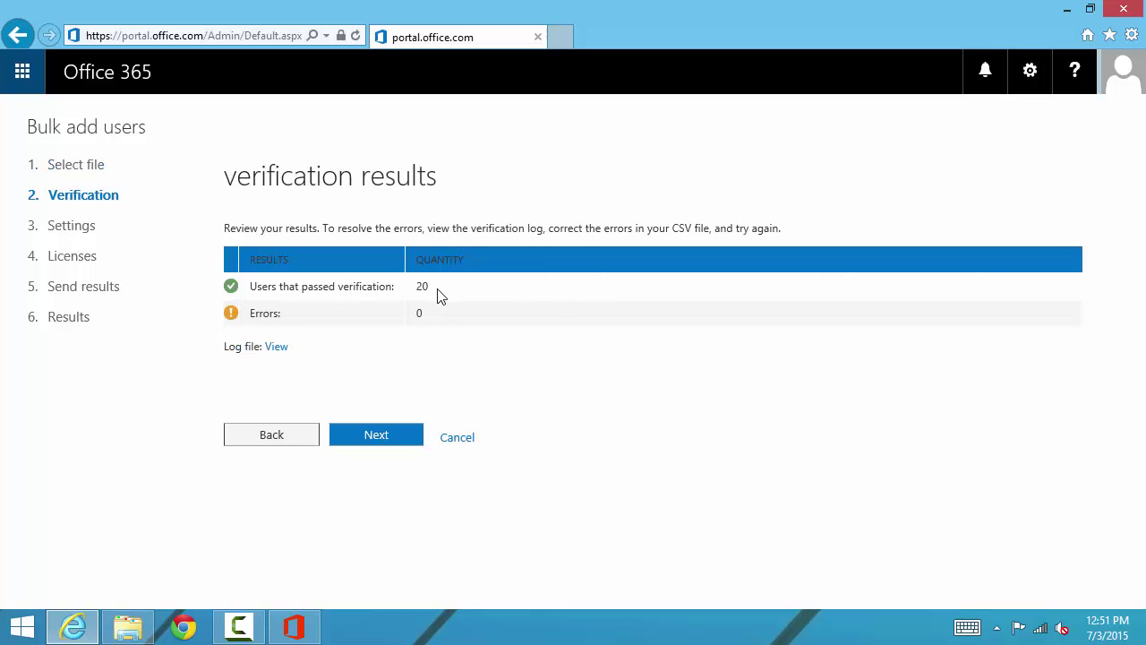
click(381, 438)
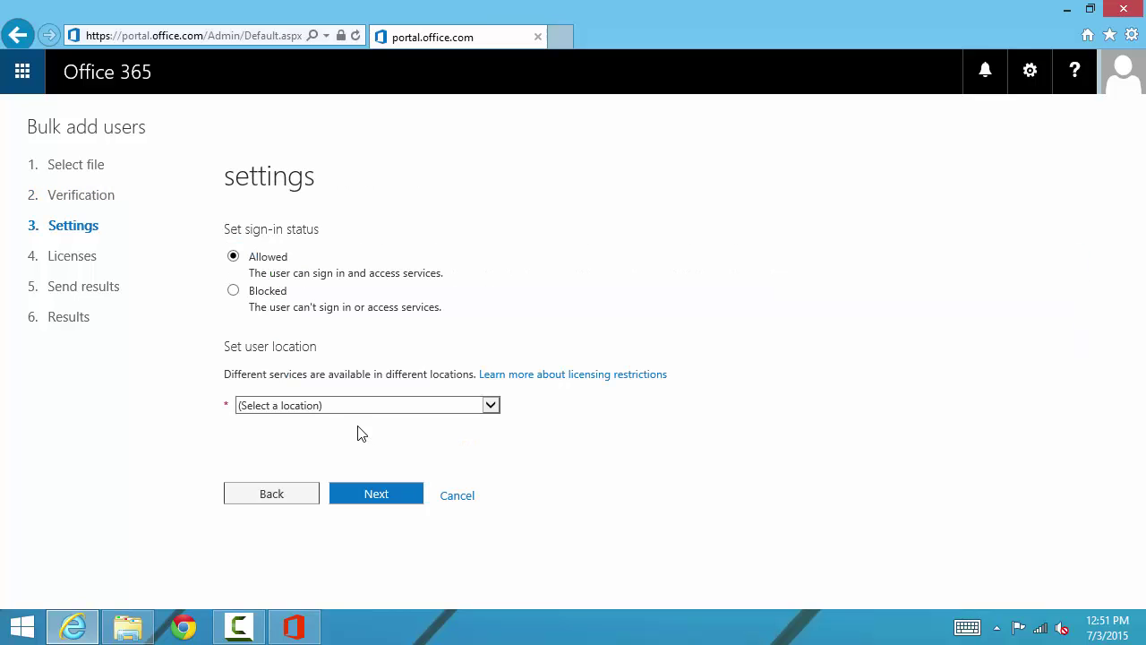
Step: Set the users' location to United States and keep the Enterprise E3 licences
click(345, 410)
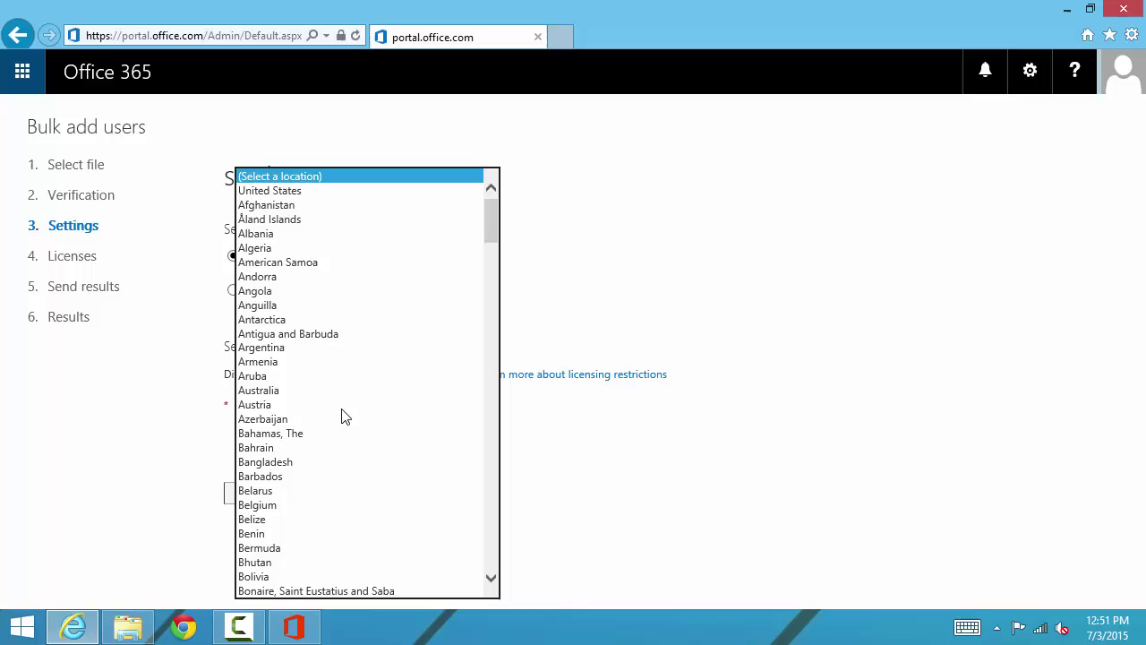
key(Down)
key(Return)
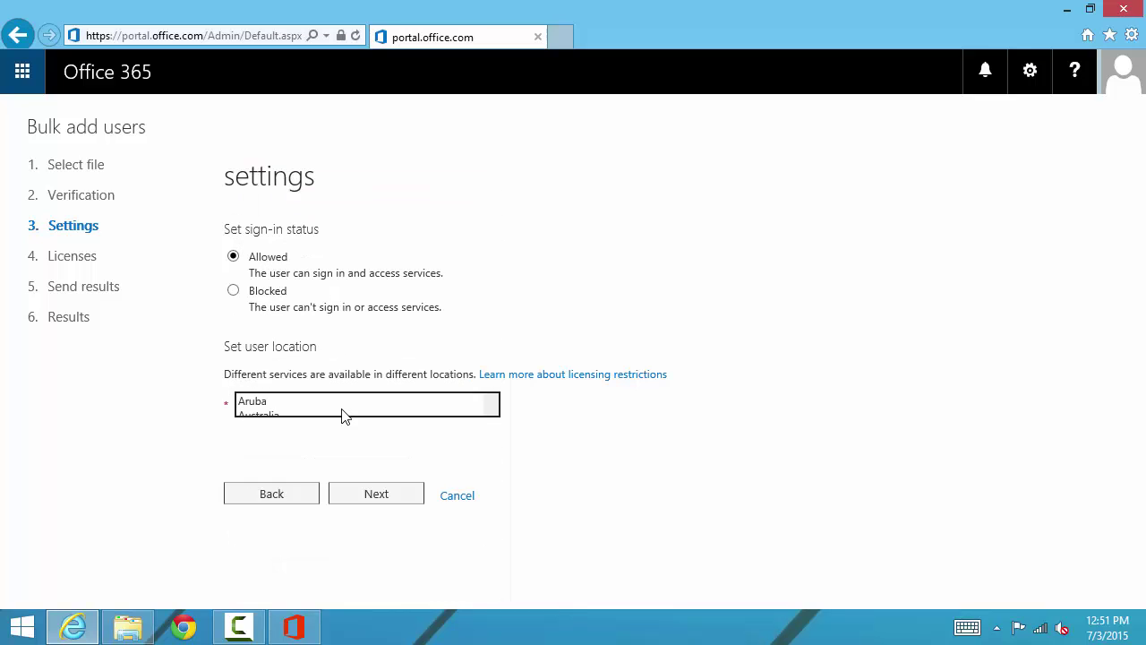
click(385, 500)
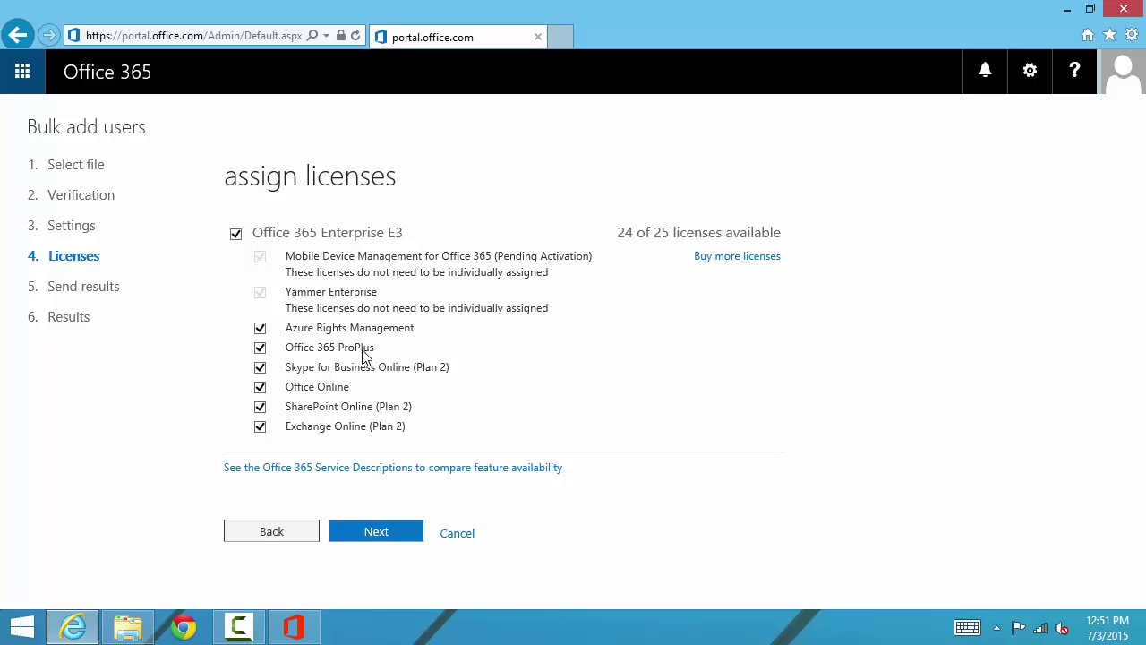
click(381, 541)
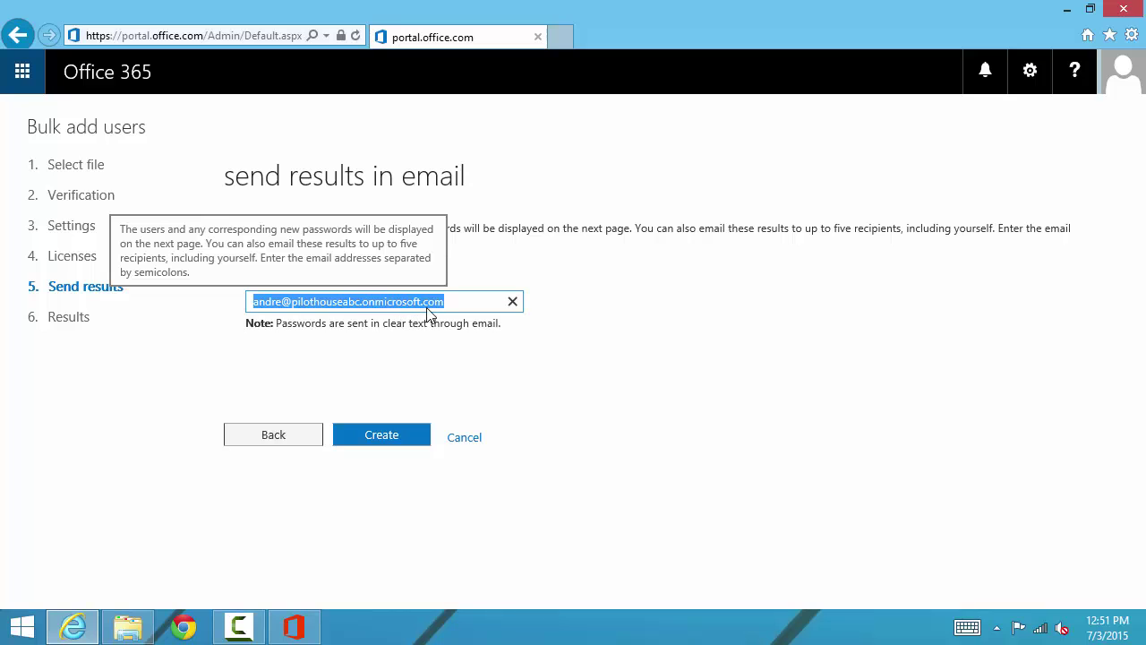
Step: Create the 20 users and select the table of user names and temporary passwords
click(381, 435)
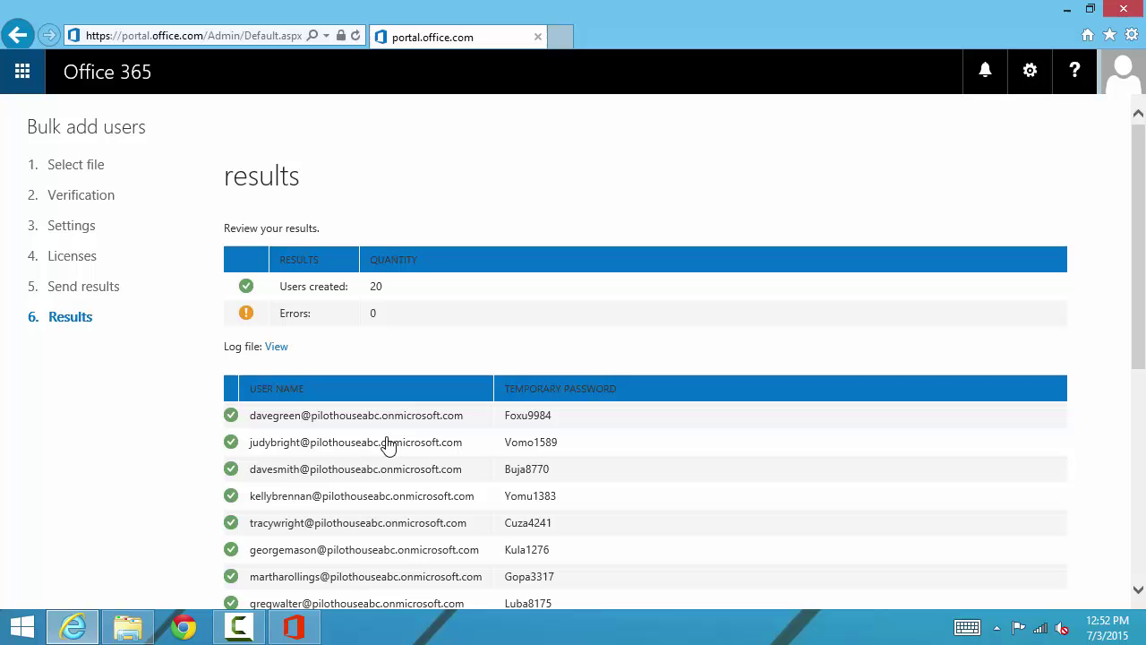
scroll(388, 445, down, 5)
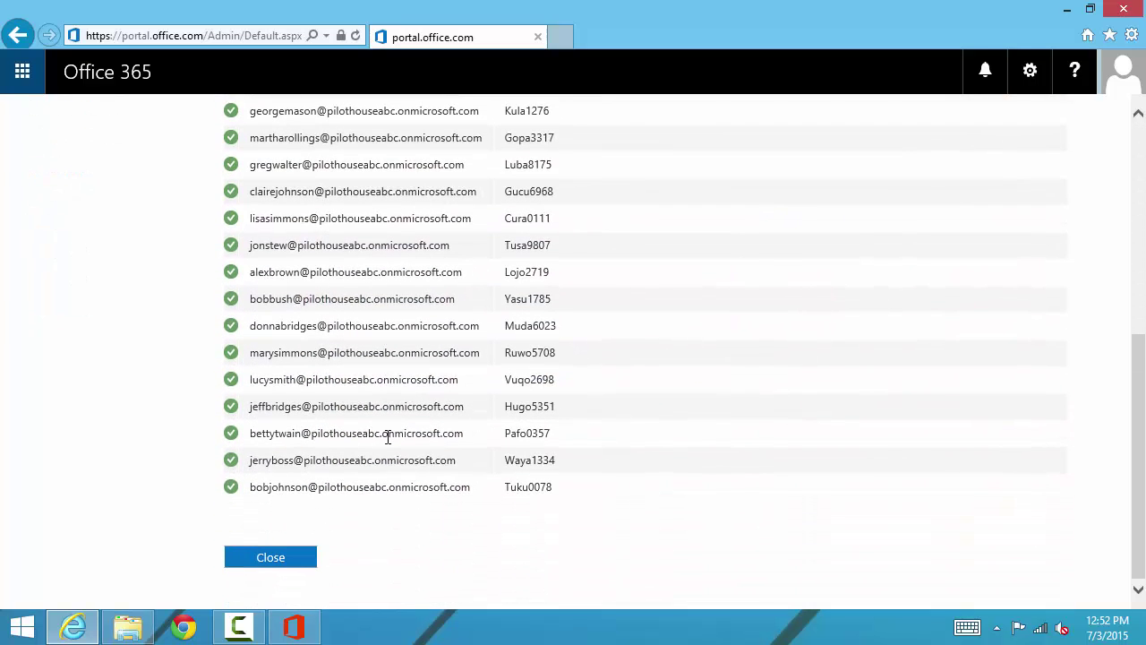
scroll(387, 437, up, 5)
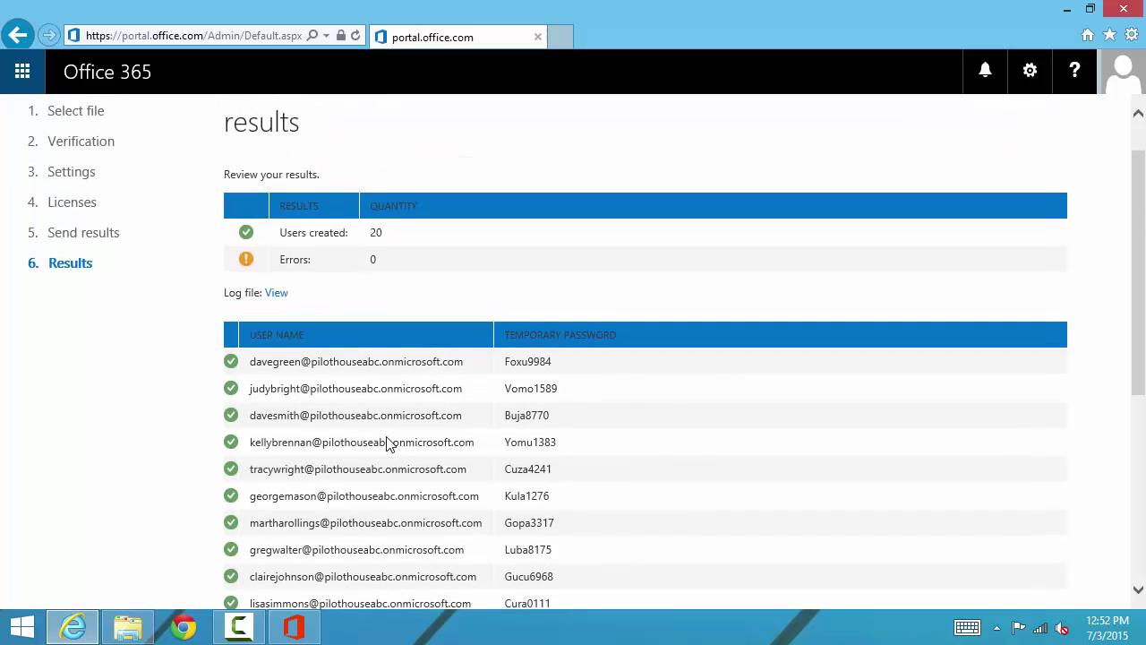
scroll(388, 445, down, 5)
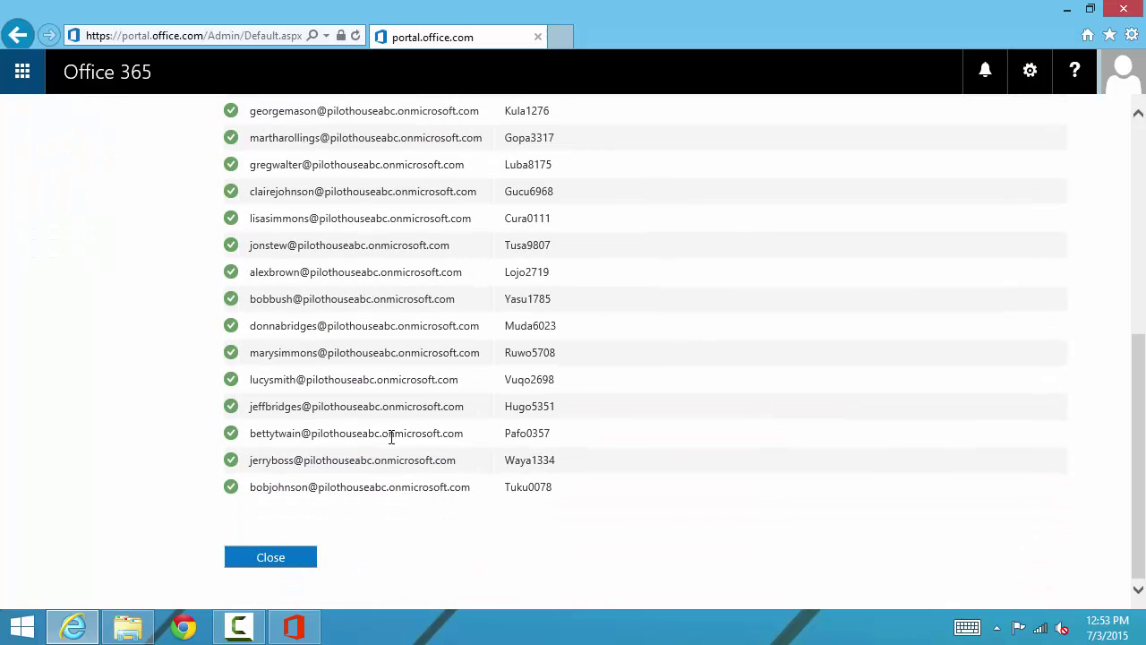
drag(564, 490, 252, 199)
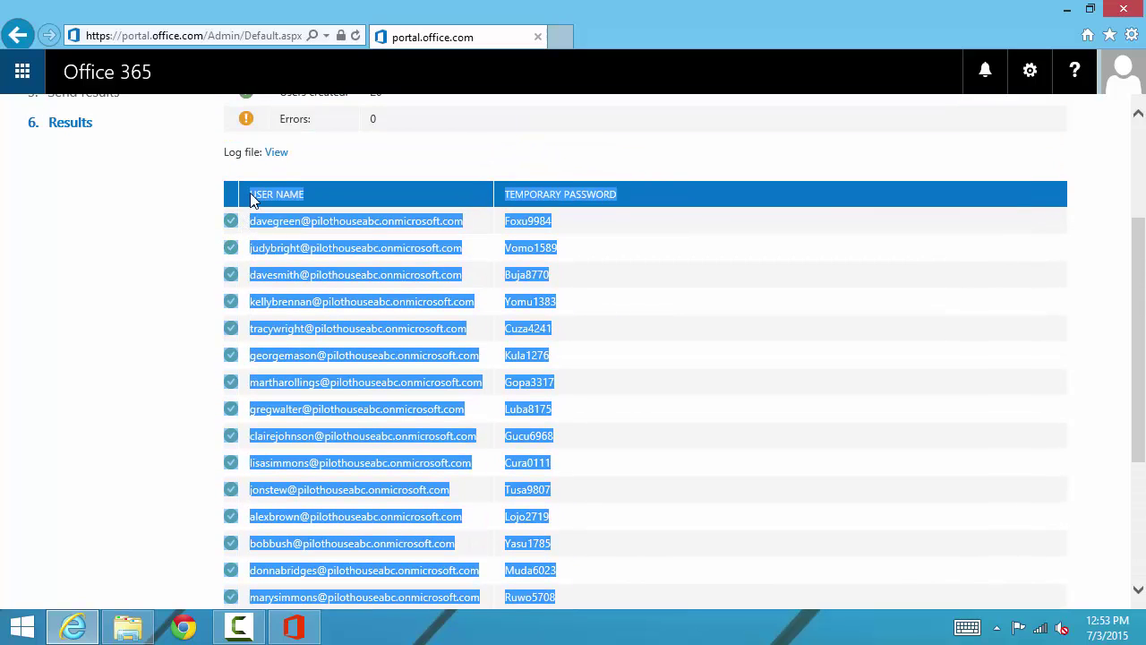
Step: Launch Notepad from Start and paste the copied user list
click(39, 626)
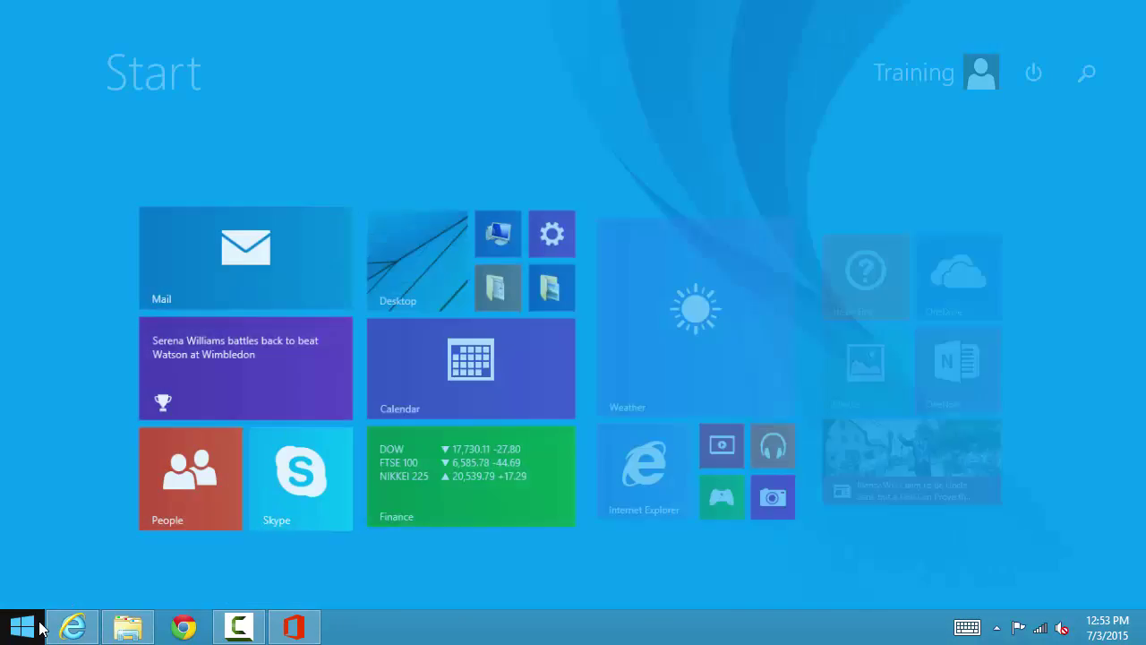
text(notep)
key(Return)
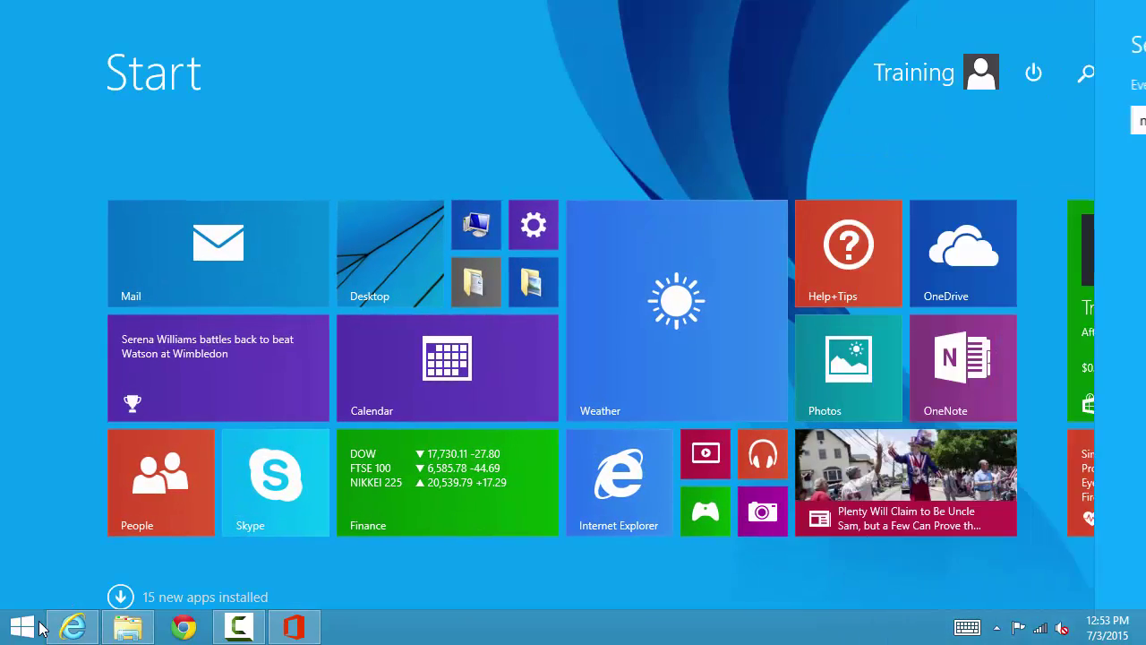
key(ctrl+v)
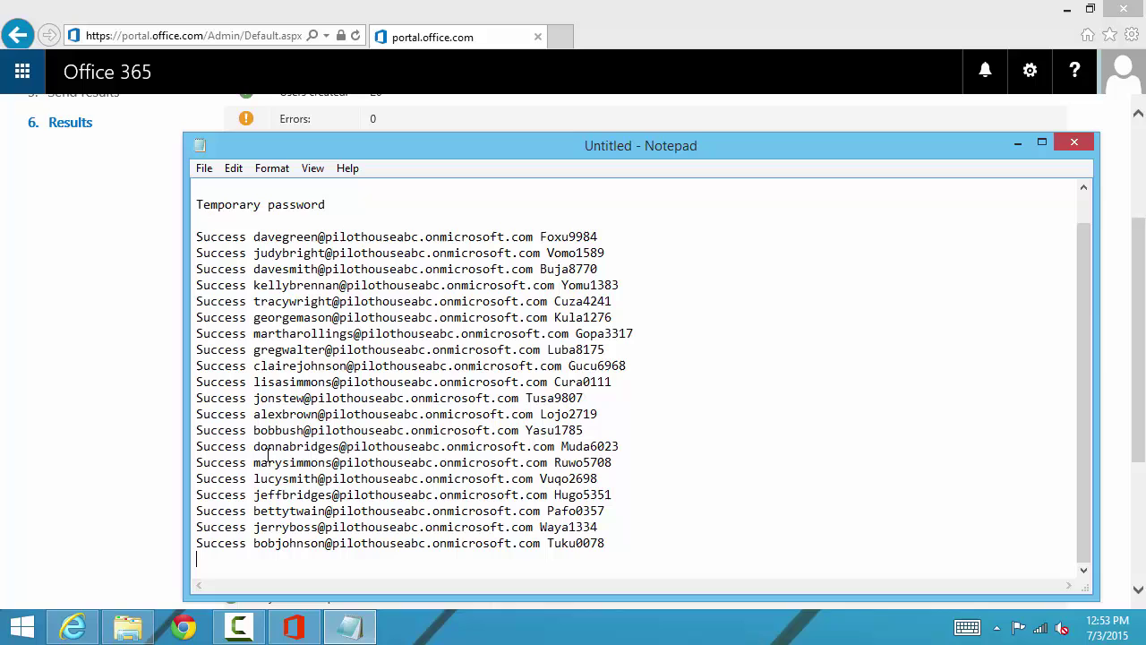
Step: Save the list as users.txt on the Desktop and close Notepad
click(204, 169)
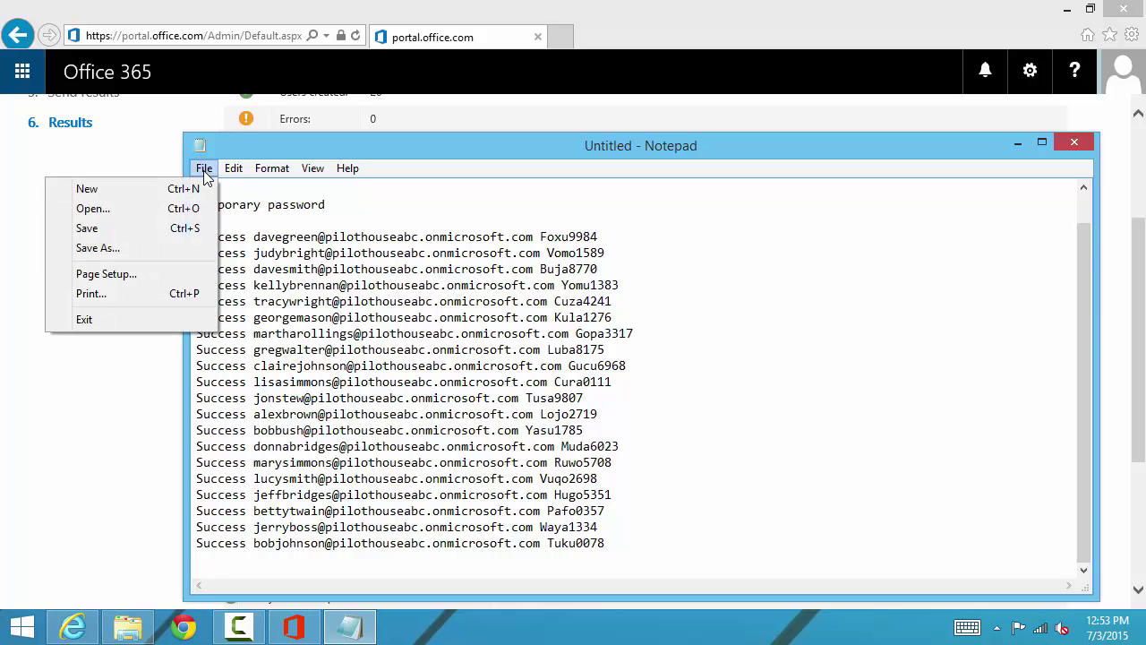
click(188, 230)
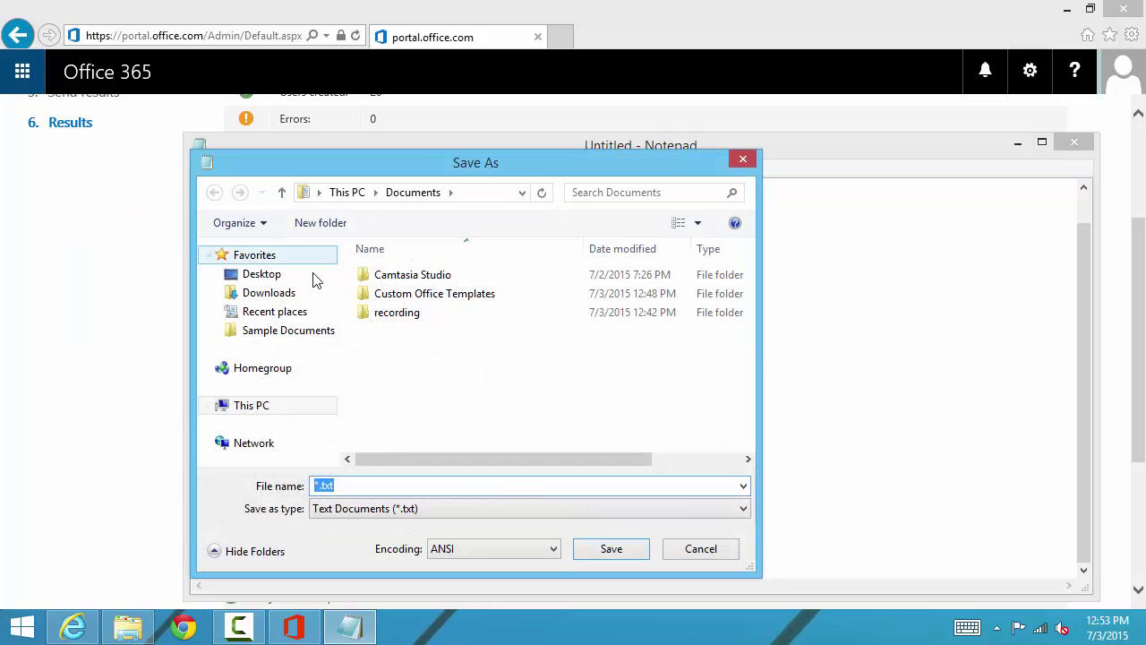
click(261, 274)
click(353, 484)
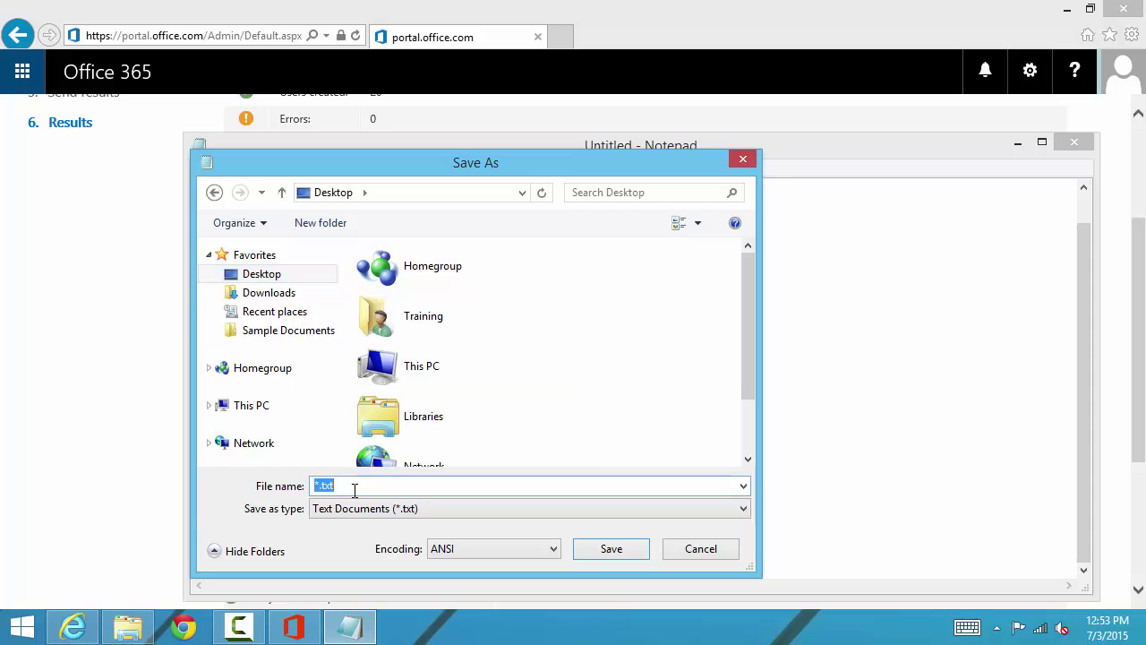
click(355, 490)
text(users)
key(Return)
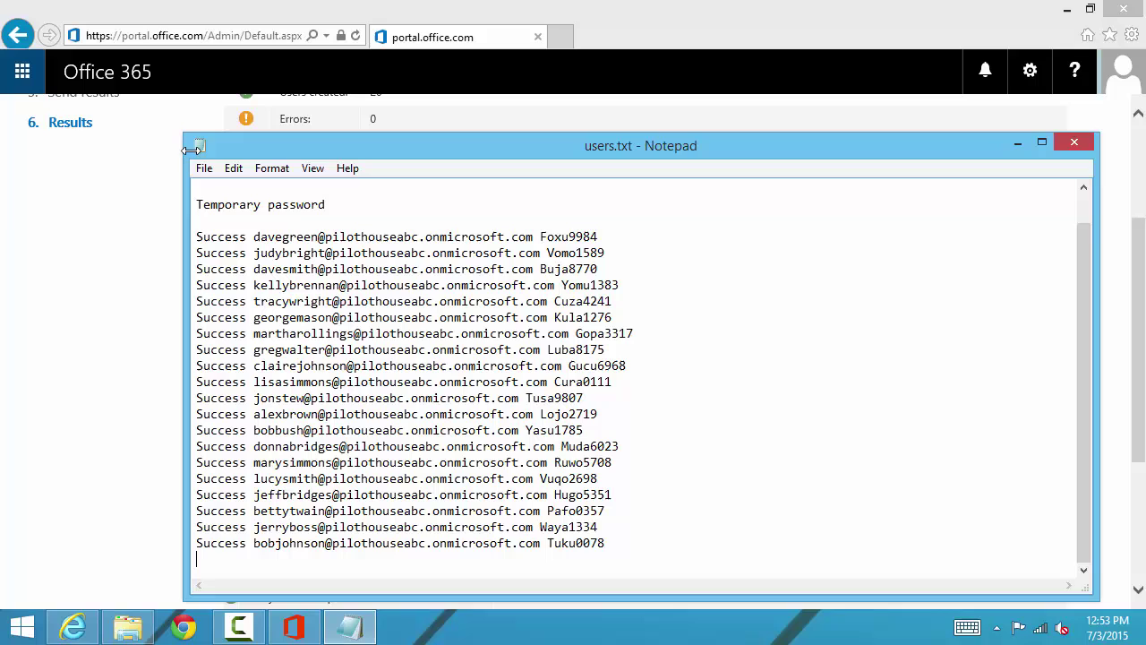
double_click(198, 151)
Step: Close the bulk-add results and select the Math department head in Active Users
scroll(191, 159, down, 3)
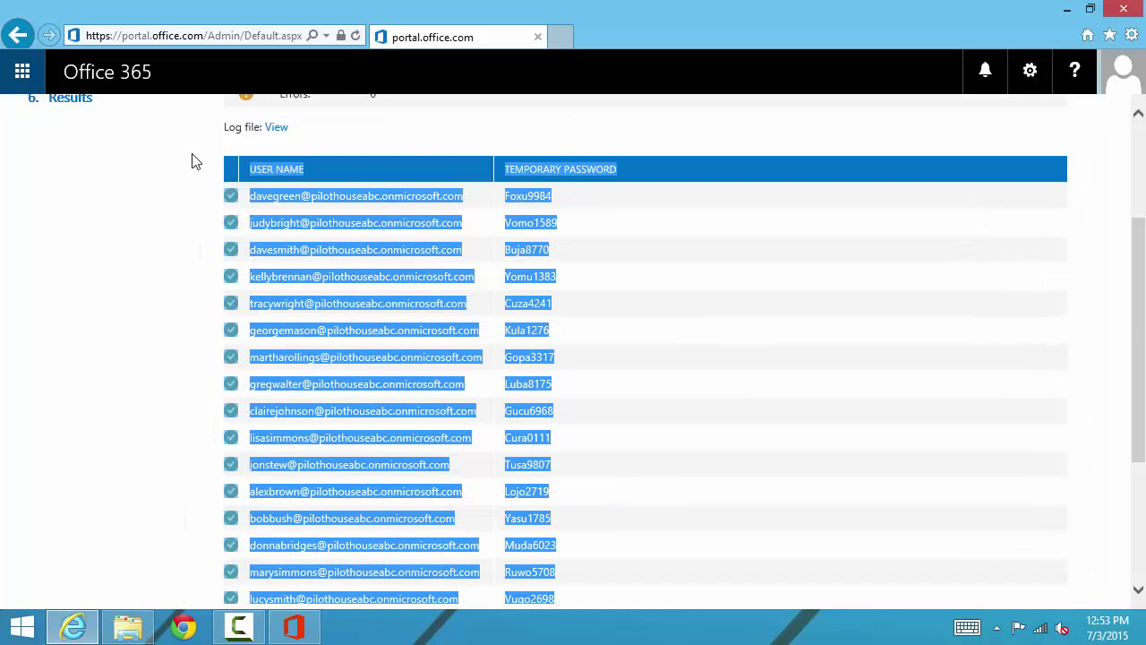
click(267, 564)
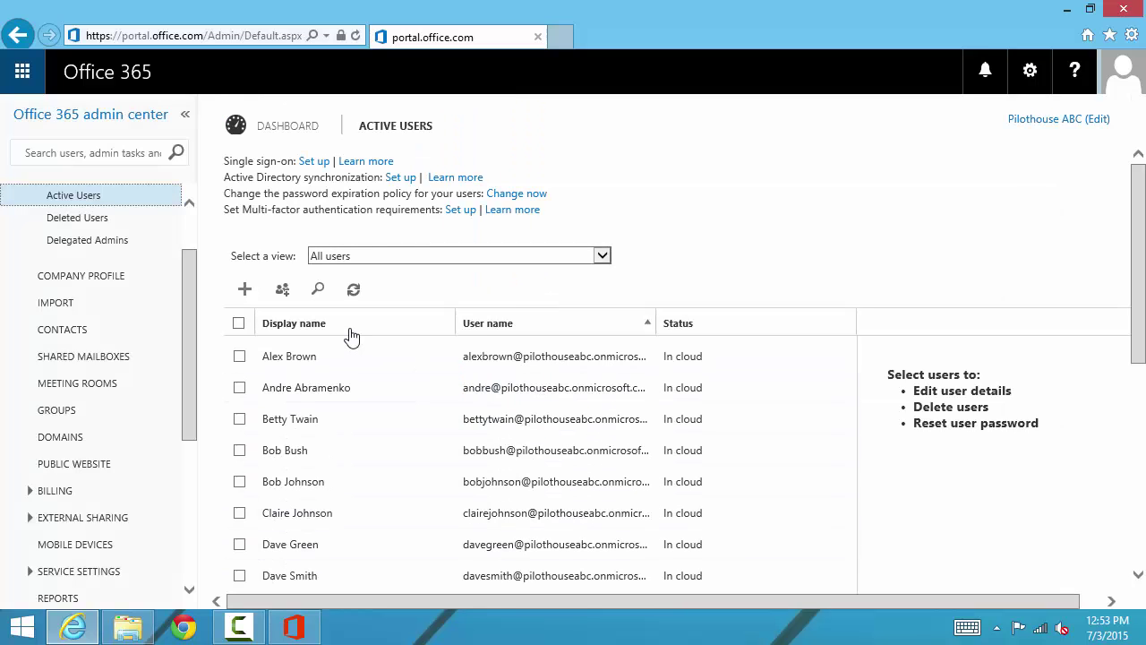
scroll(351, 336, down, 3)
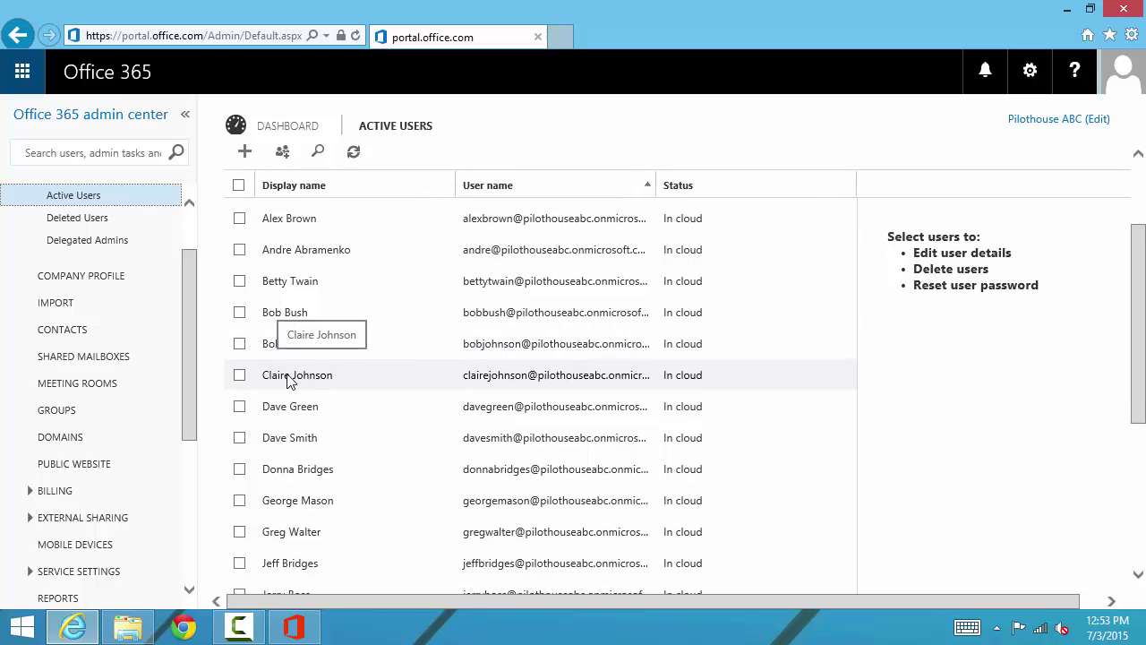
click(239, 375)
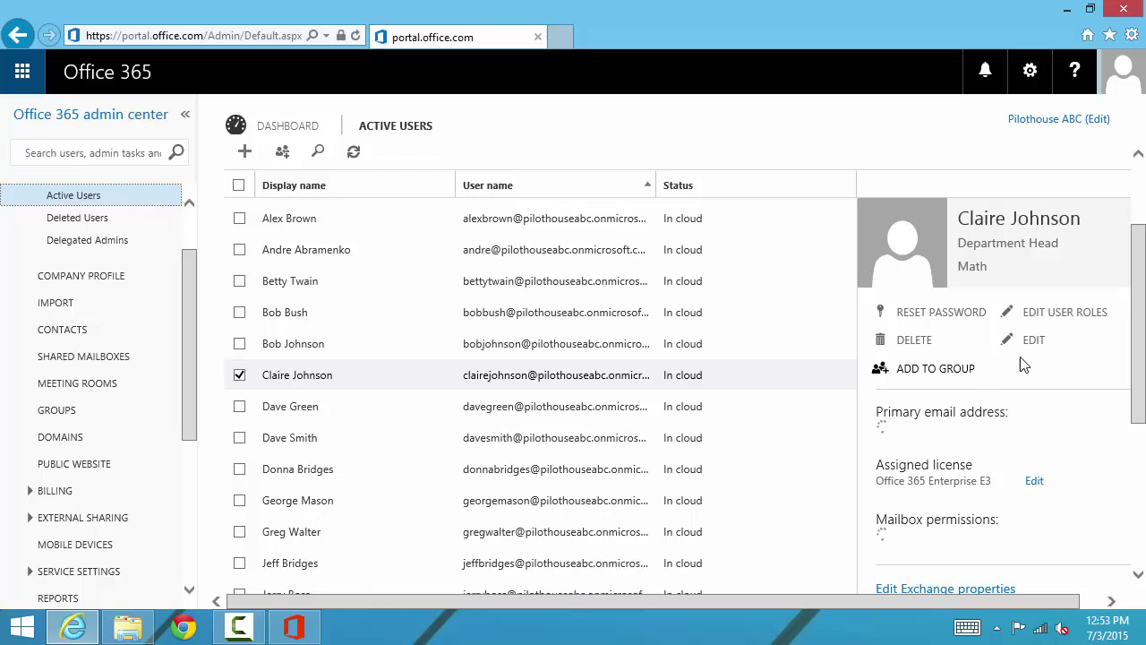
click(1049, 318)
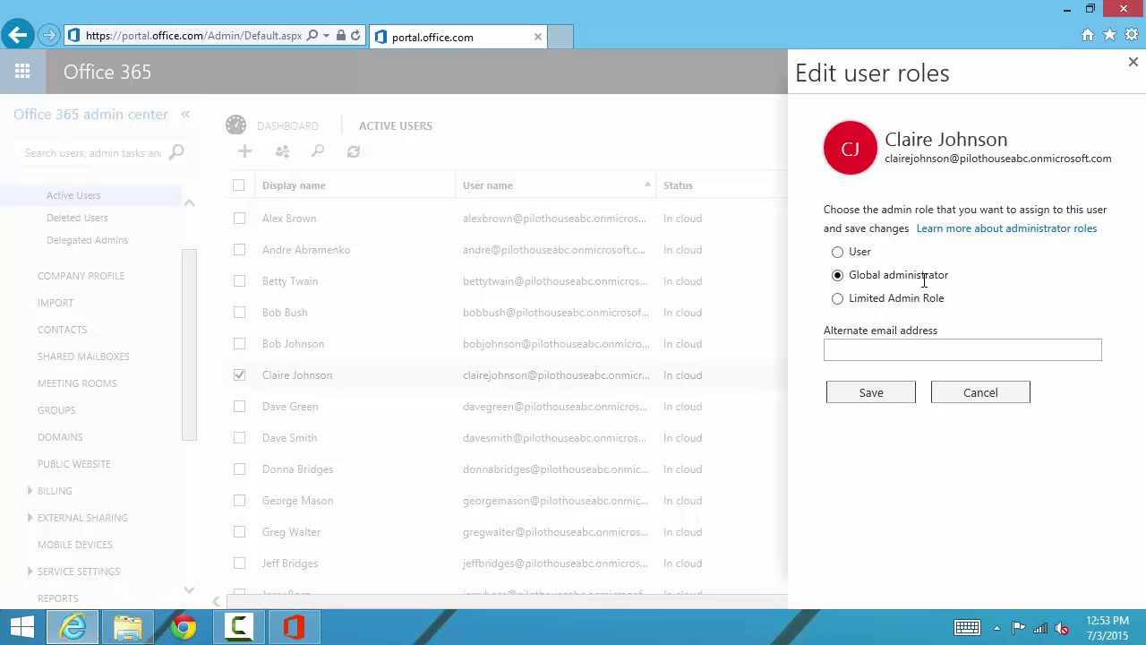
click(839, 300)
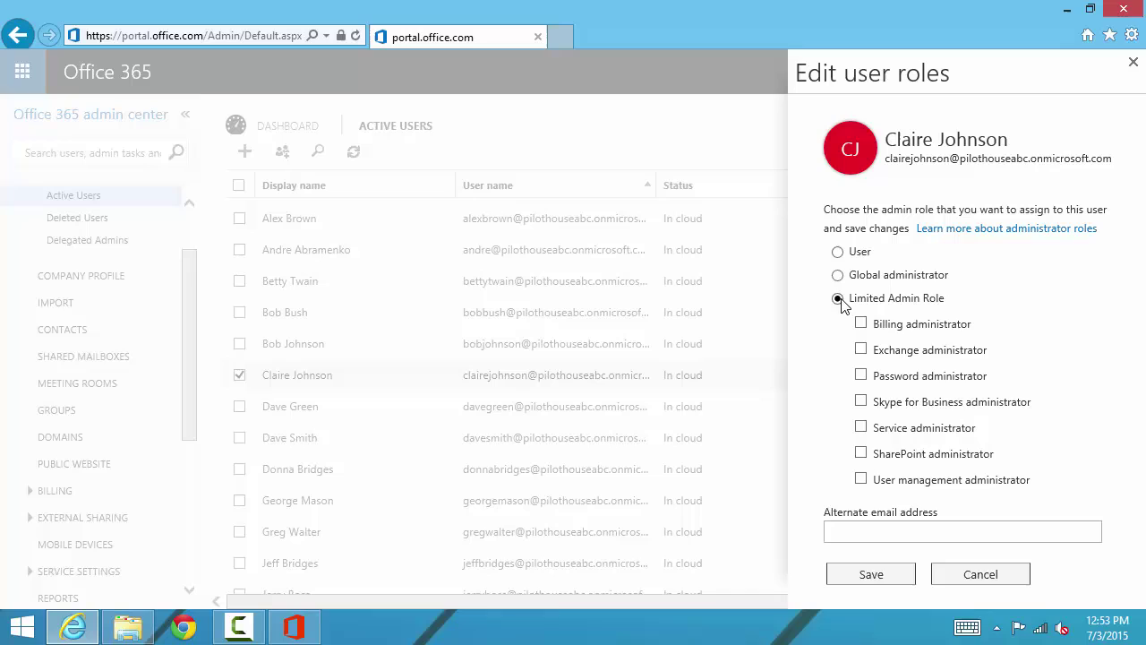
click(861, 455)
click(958, 580)
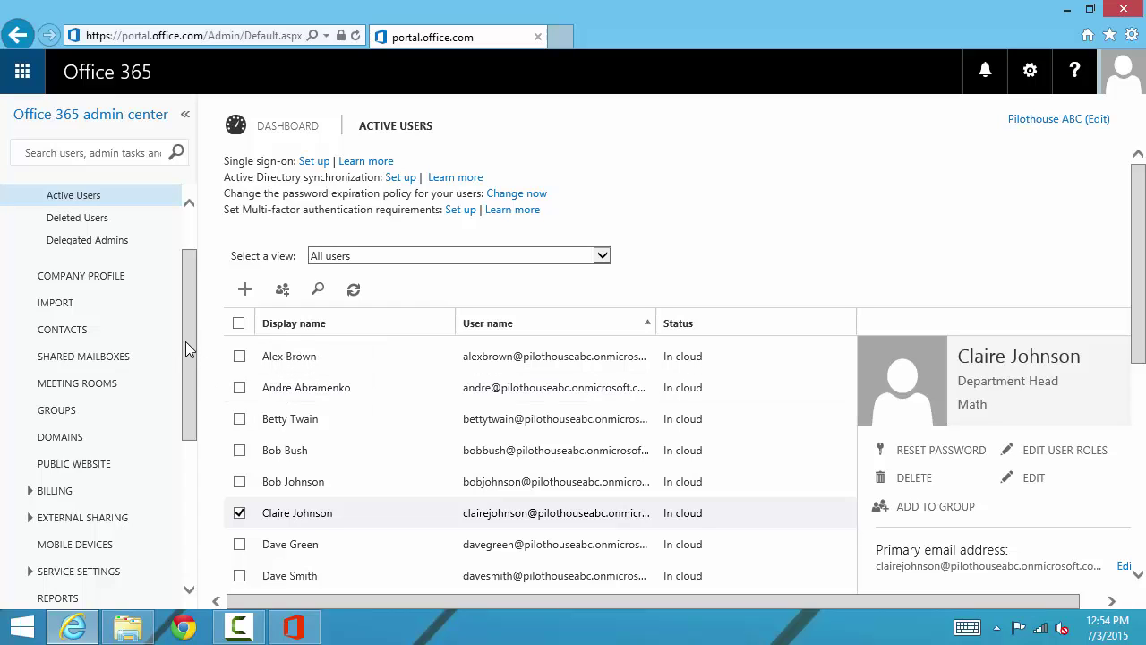
Step: Open the SharePoint admin center from Admin navigation and widen the address bar
drag(185, 346, 214, 514)
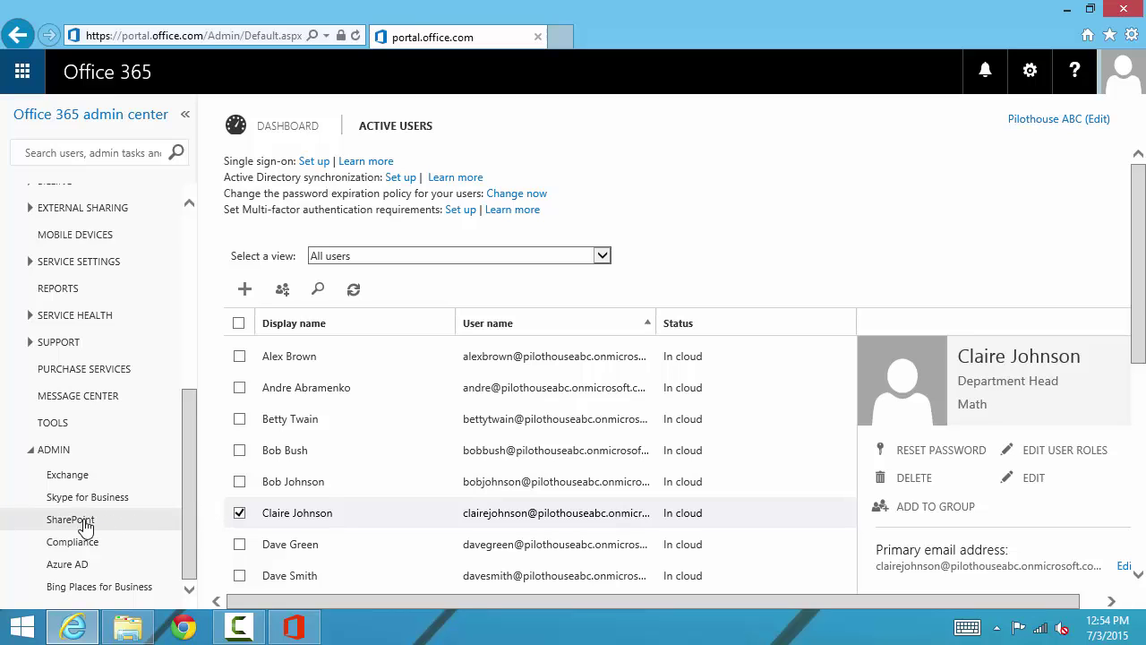
scroll(90, 537, up, 1)
scroll(93, 542, down, 1)
click(85, 523)
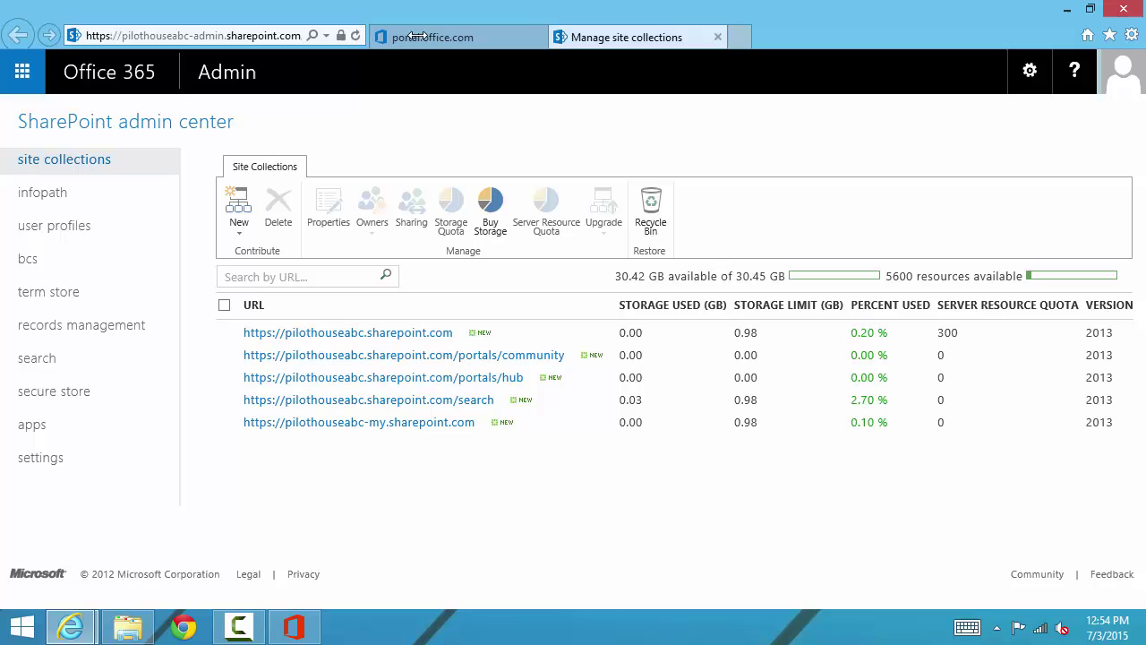
drag(371, 35, 451, 36)
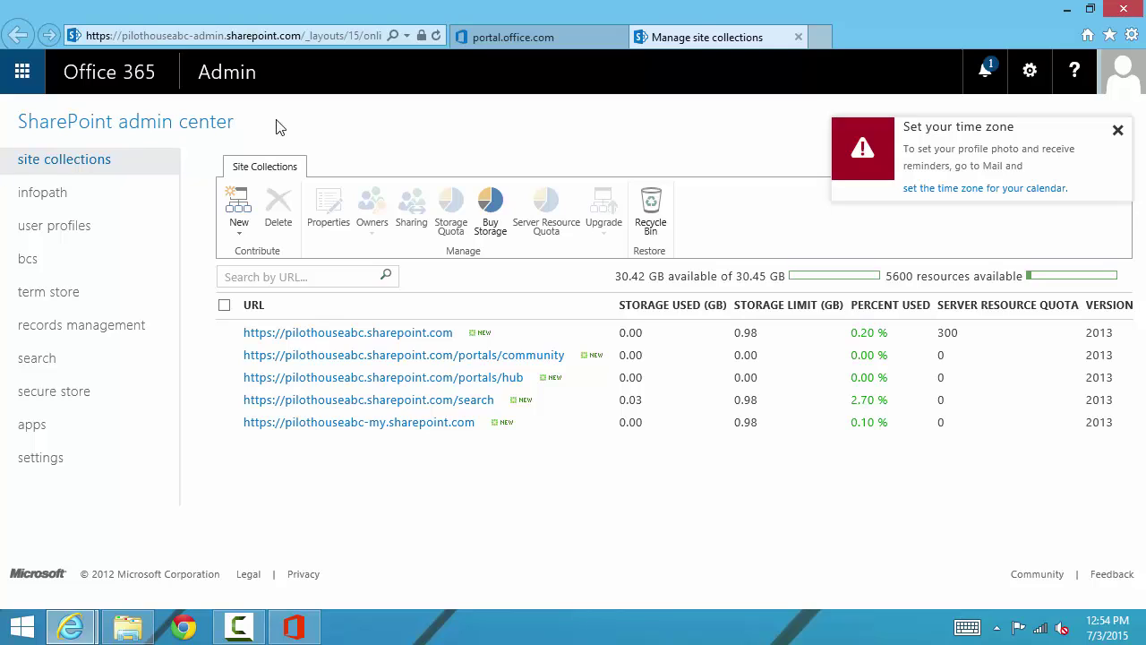
Step: Keep English (United States), choose Pacific Time (US & Canada) as time zone, and save
click(1057, 190)
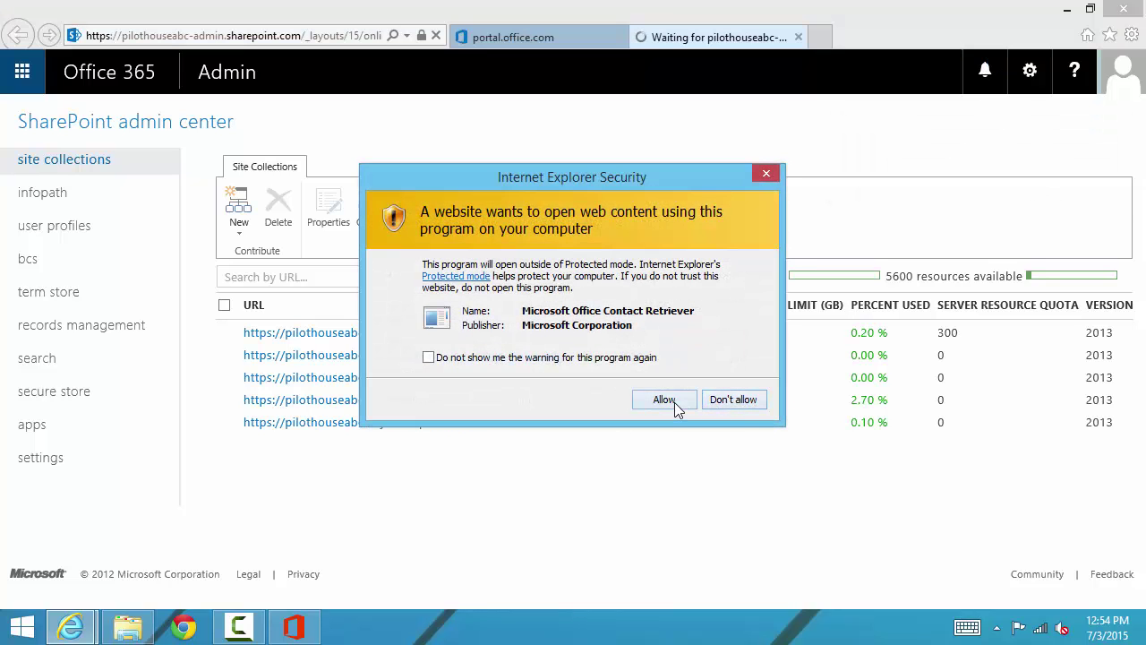
click(676, 402)
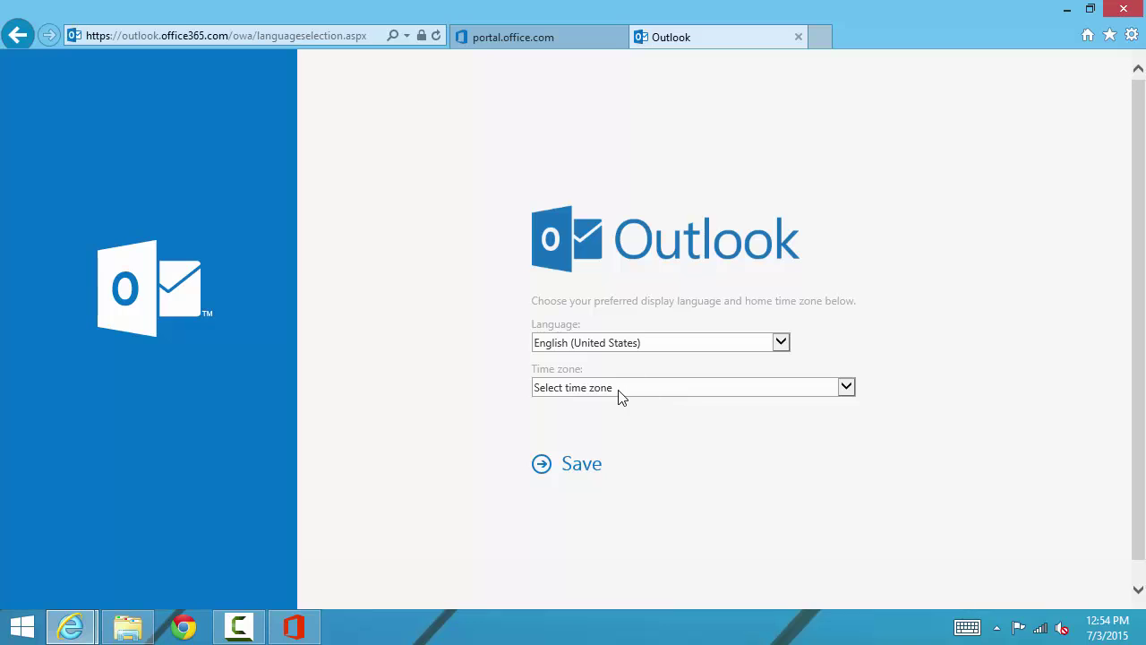
click(608, 397)
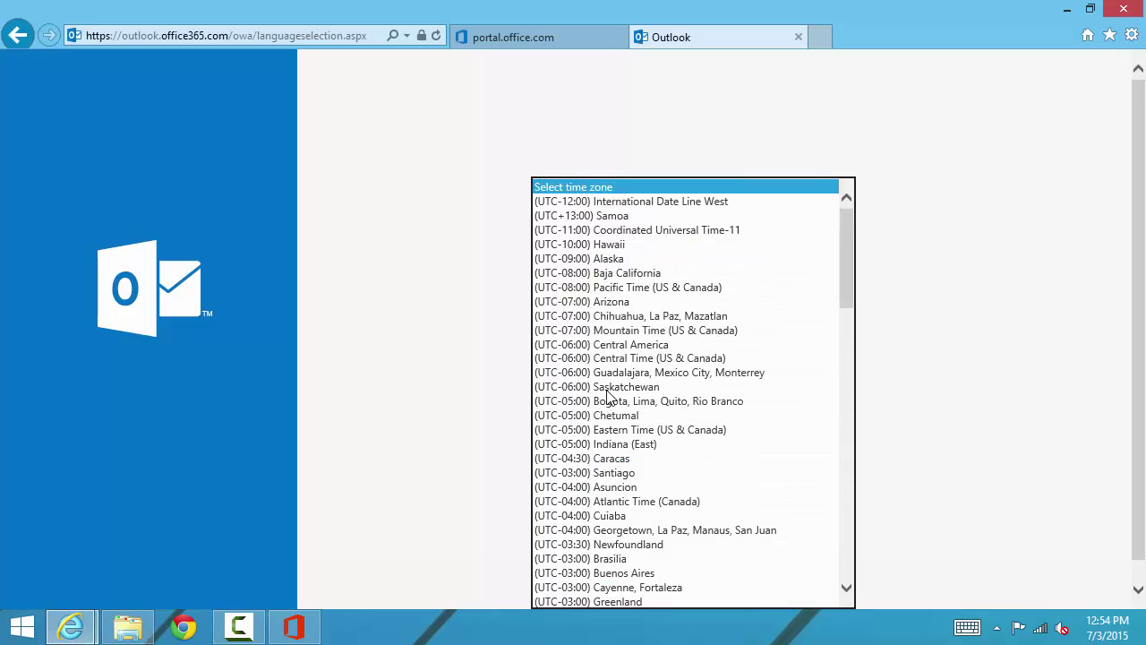
click(602, 287)
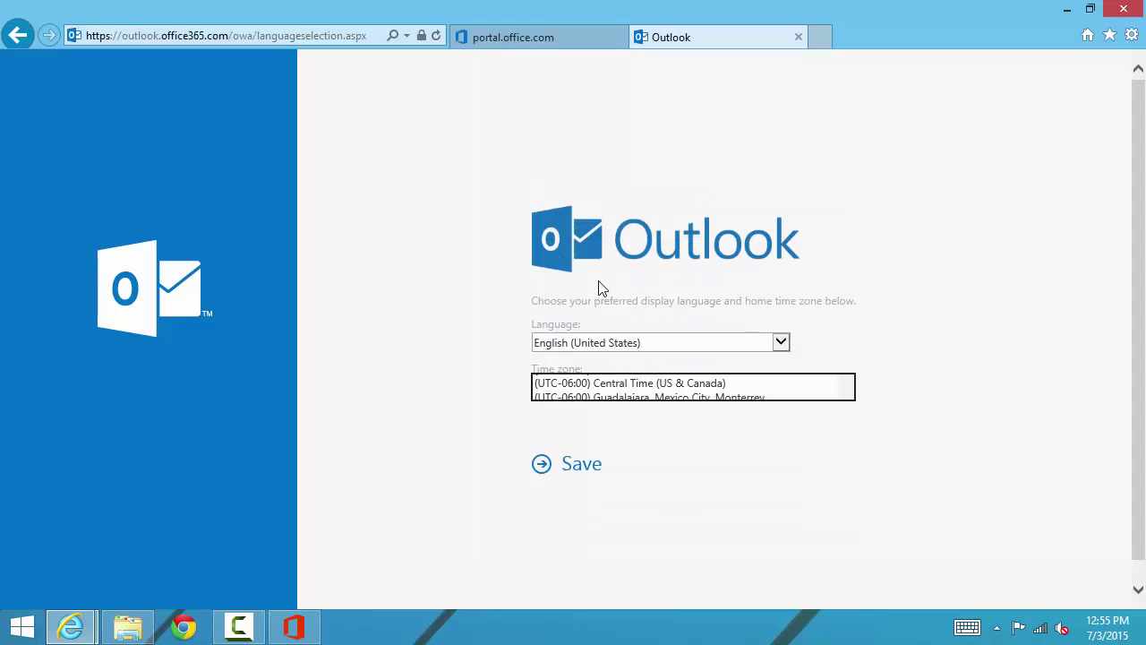
click(578, 473)
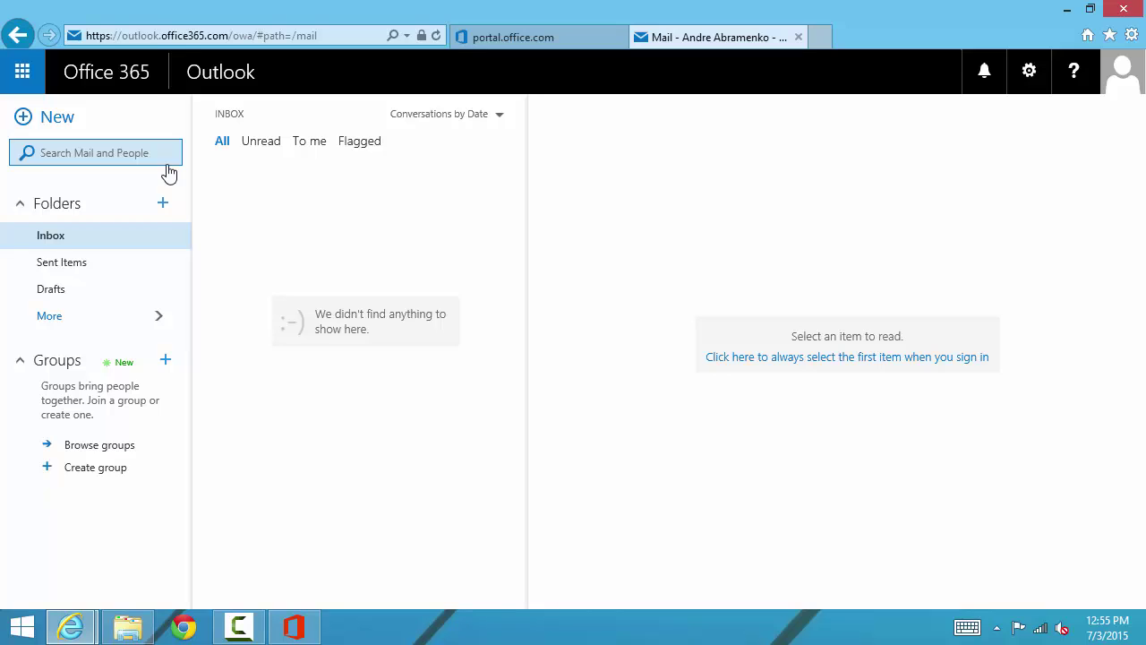
Step: Open the SharePoint admin center via the app launcher's Admin entry
click(18, 80)
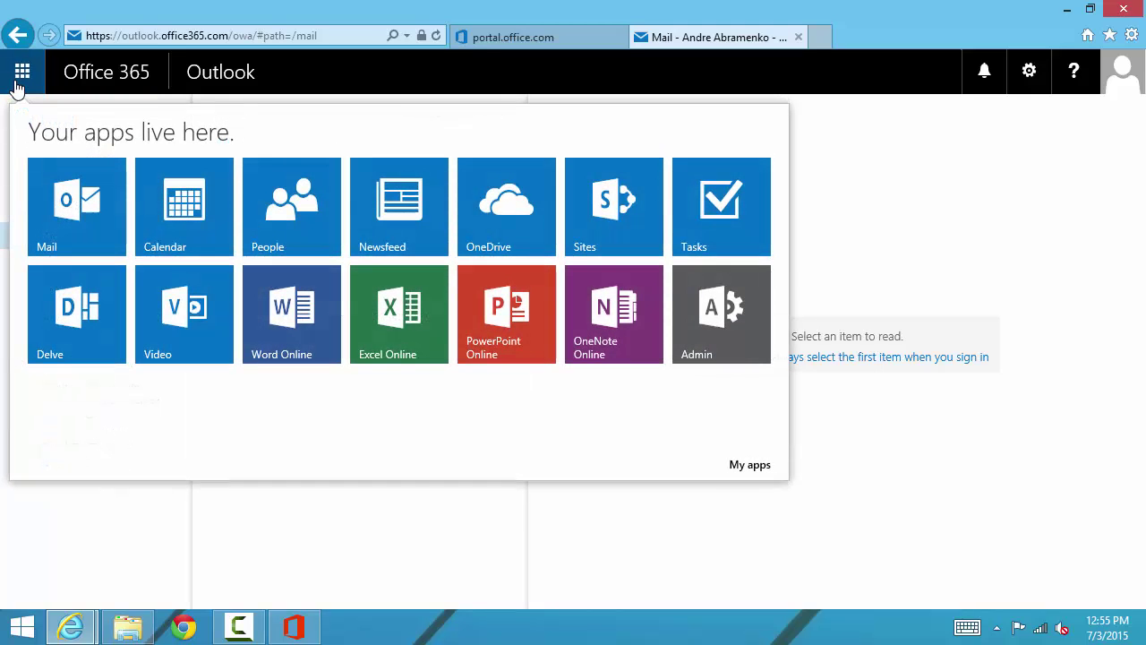
click(734, 336)
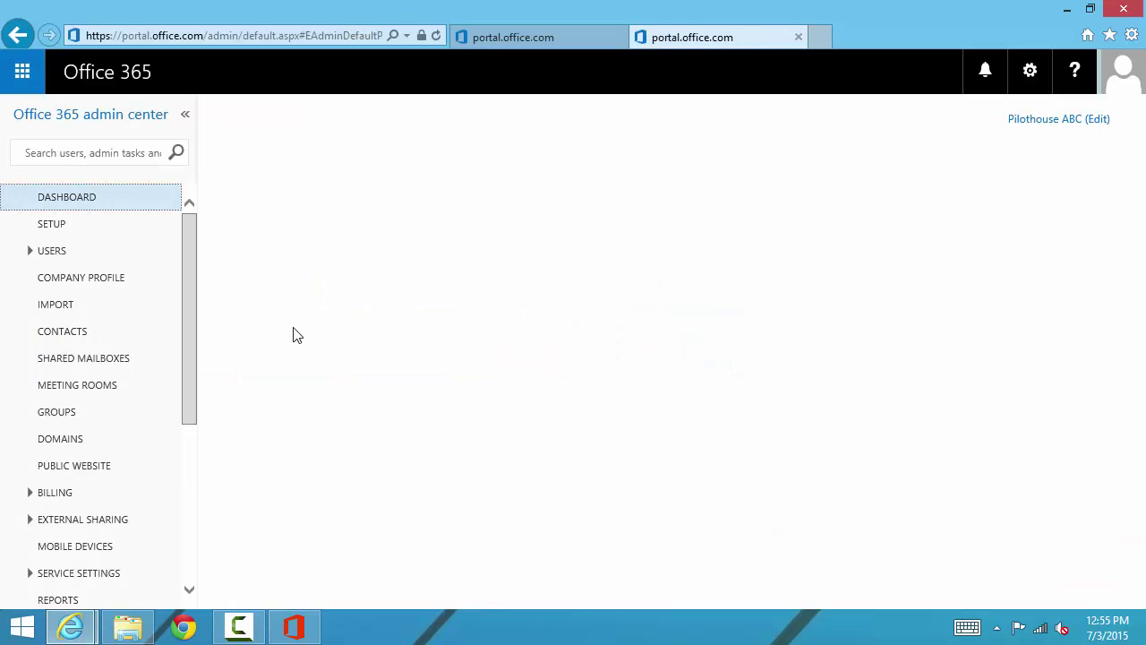
drag(186, 282, 220, 476)
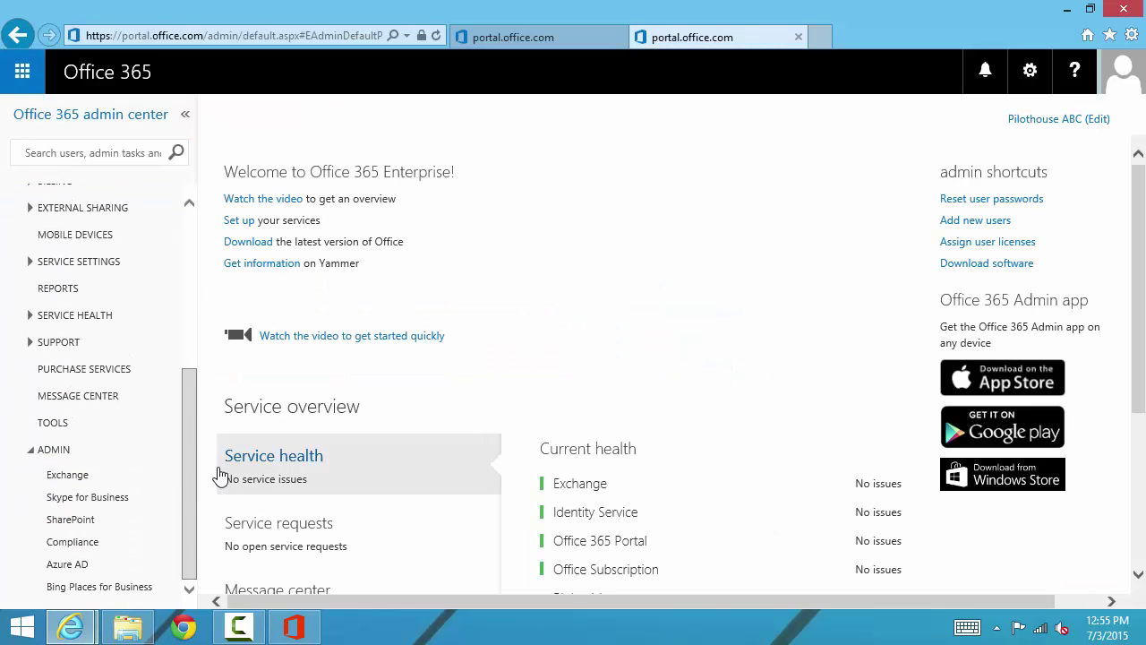
click(103, 524)
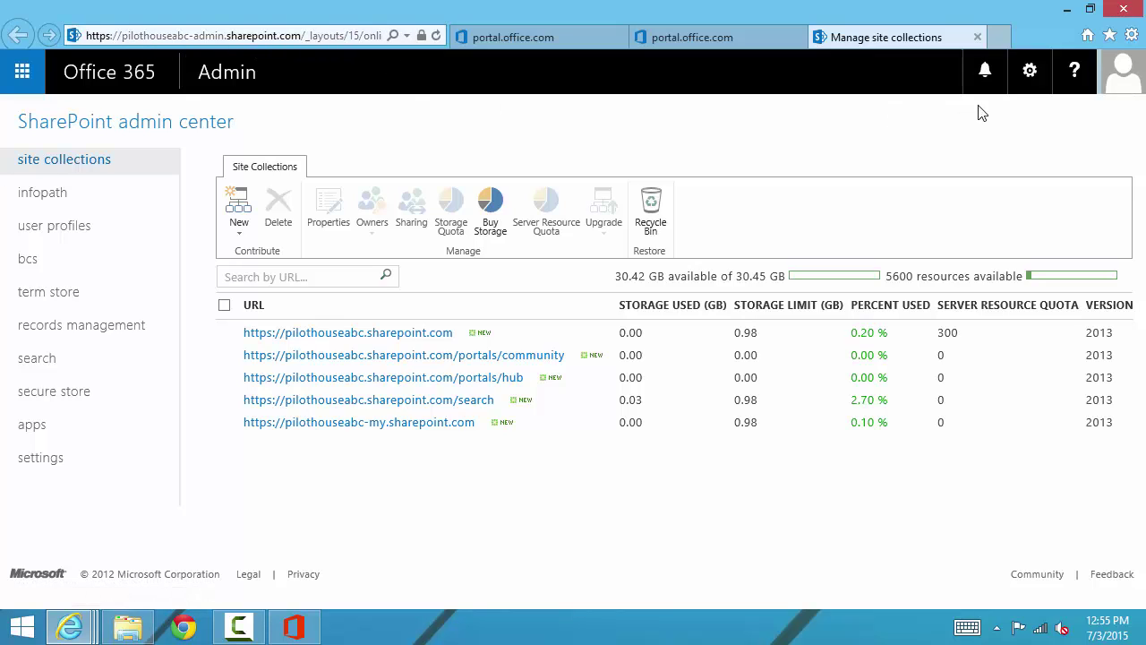
Step: Add the Manage site collections page to the browser favorites
click(1110, 35)
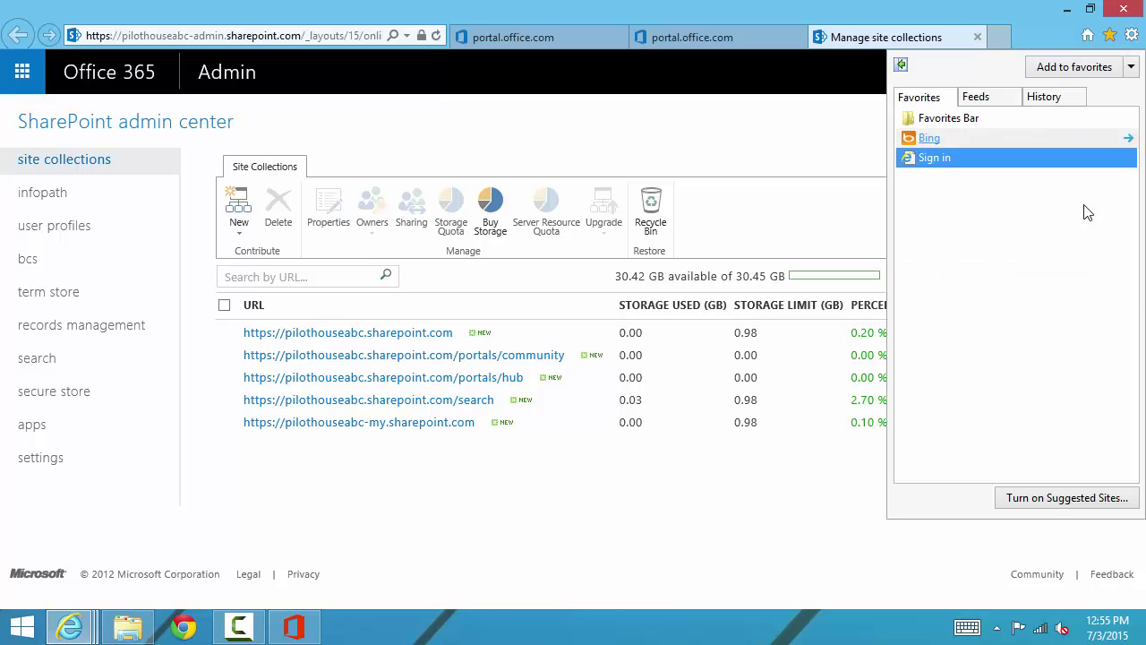
click(1057, 66)
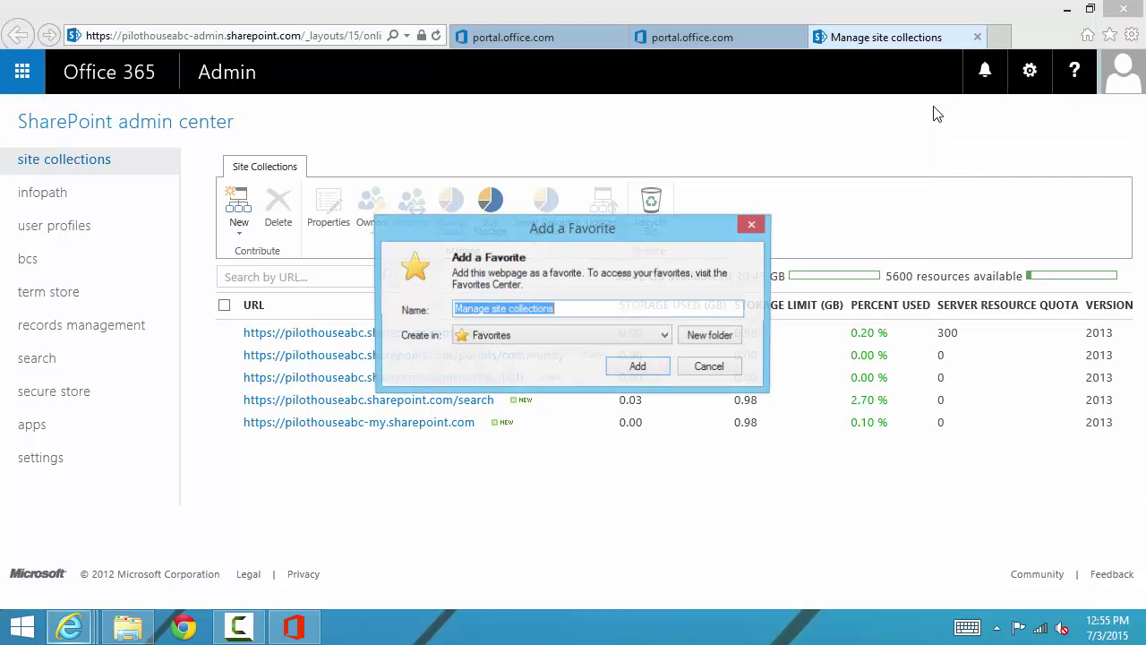
click(626, 374)
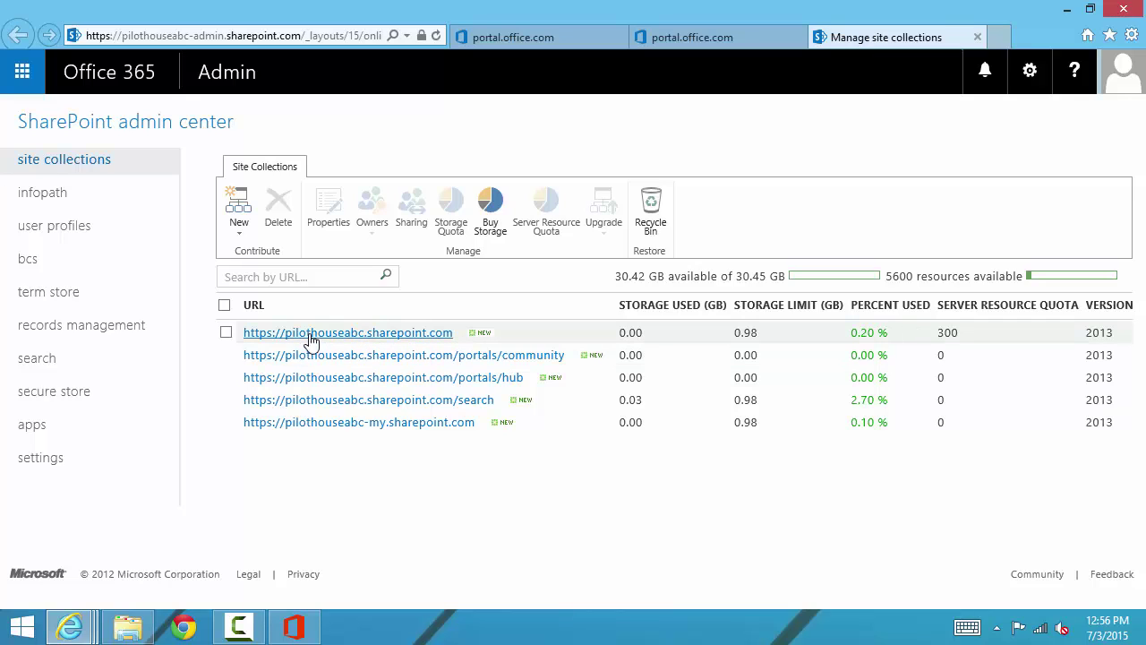
Step: Open the root site's properties, allow Contact Retriever, and follow its Web Site Address link
click(371, 341)
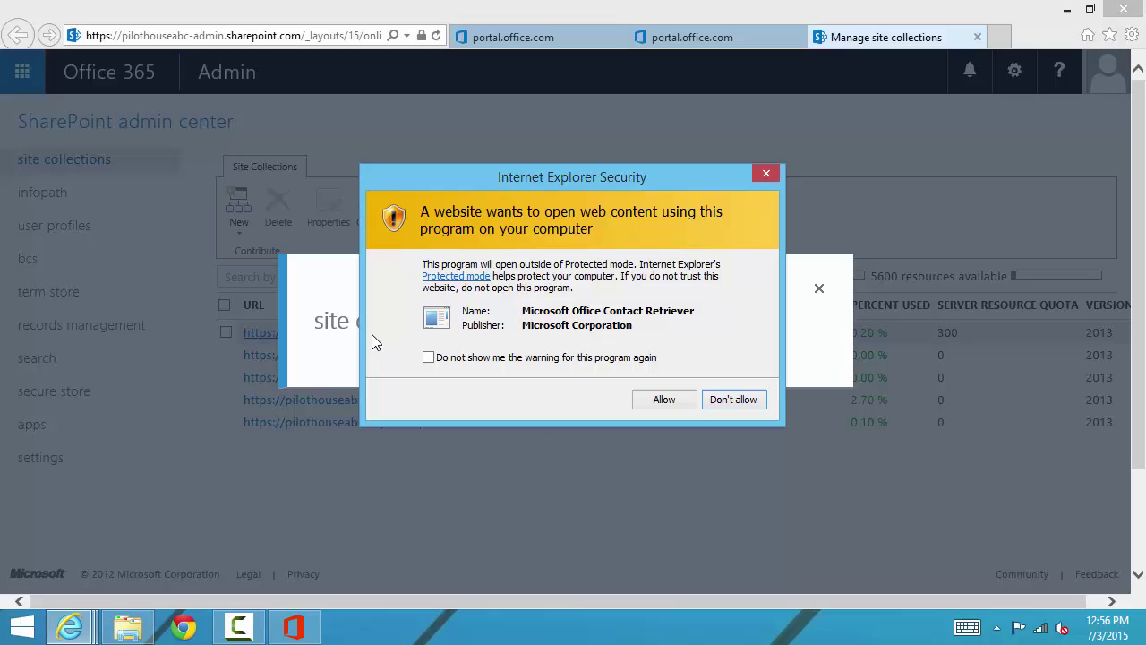
click(443, 360)
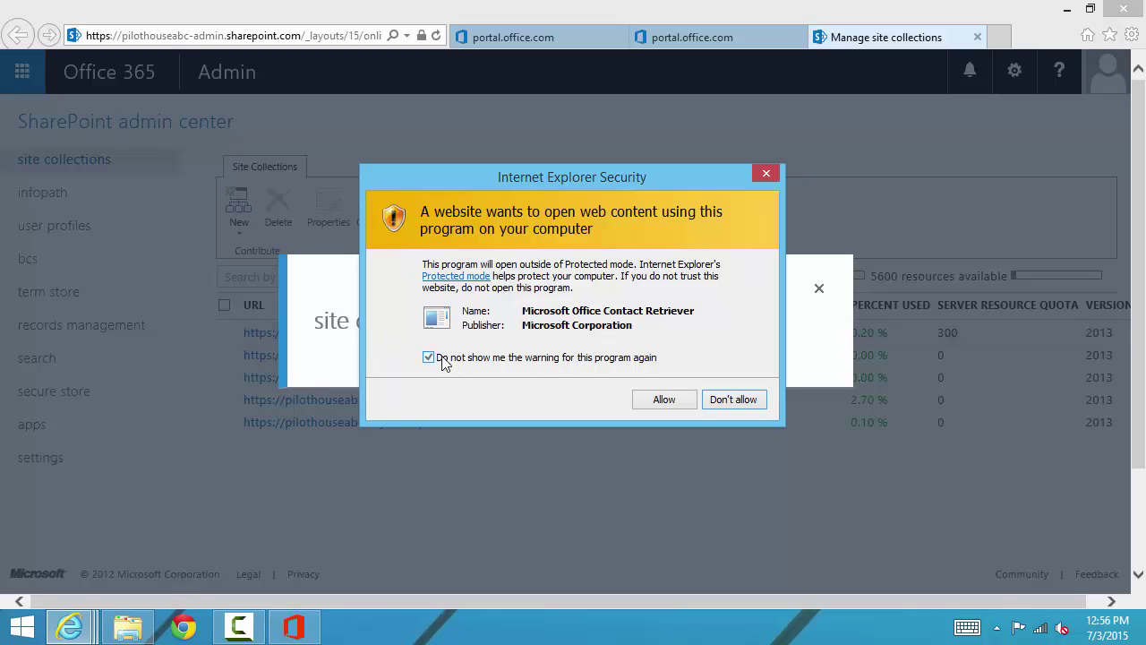
click(660, 407)
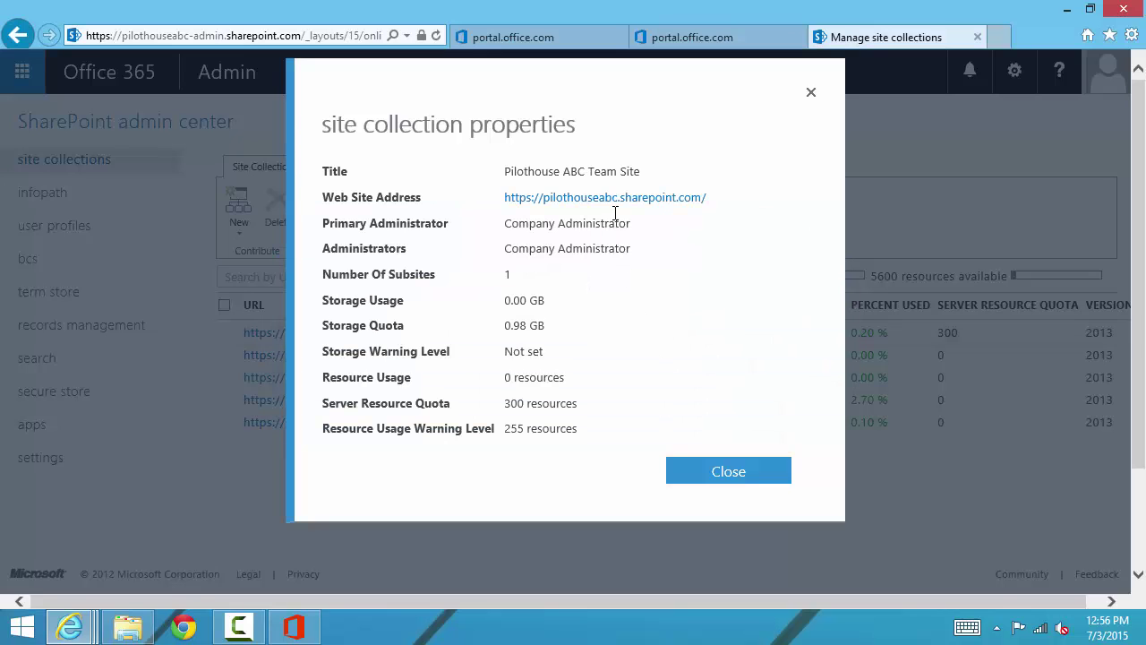
click(615, 204)
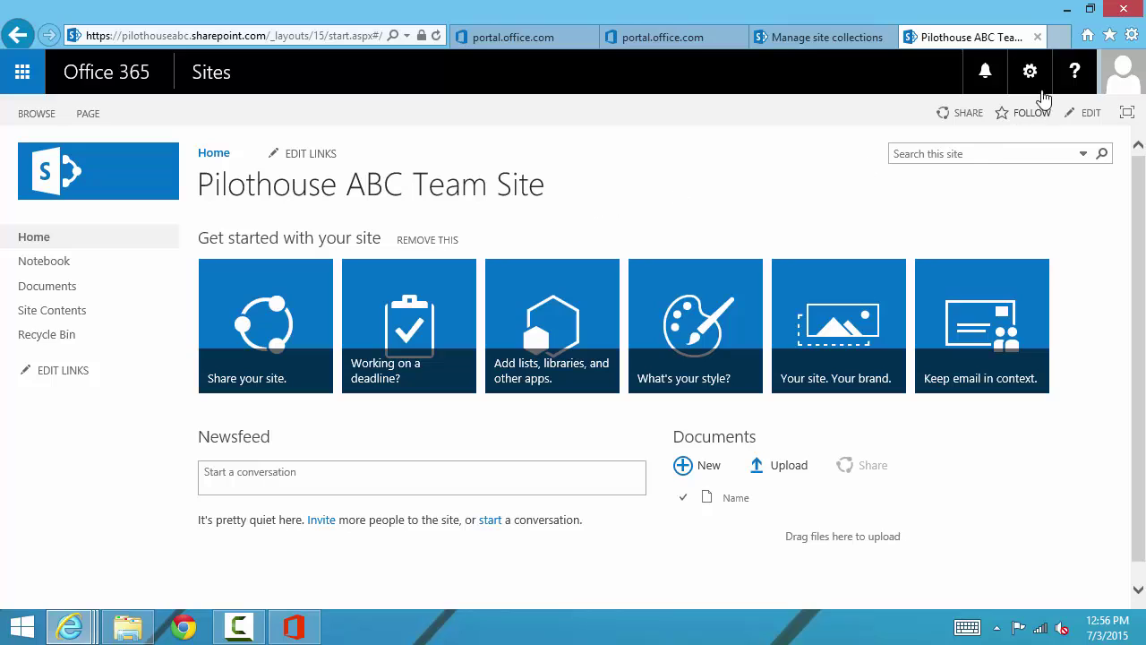
Step: Open the team site's Site Settings from the gear menu and scroll through its options
click(1032, 79)
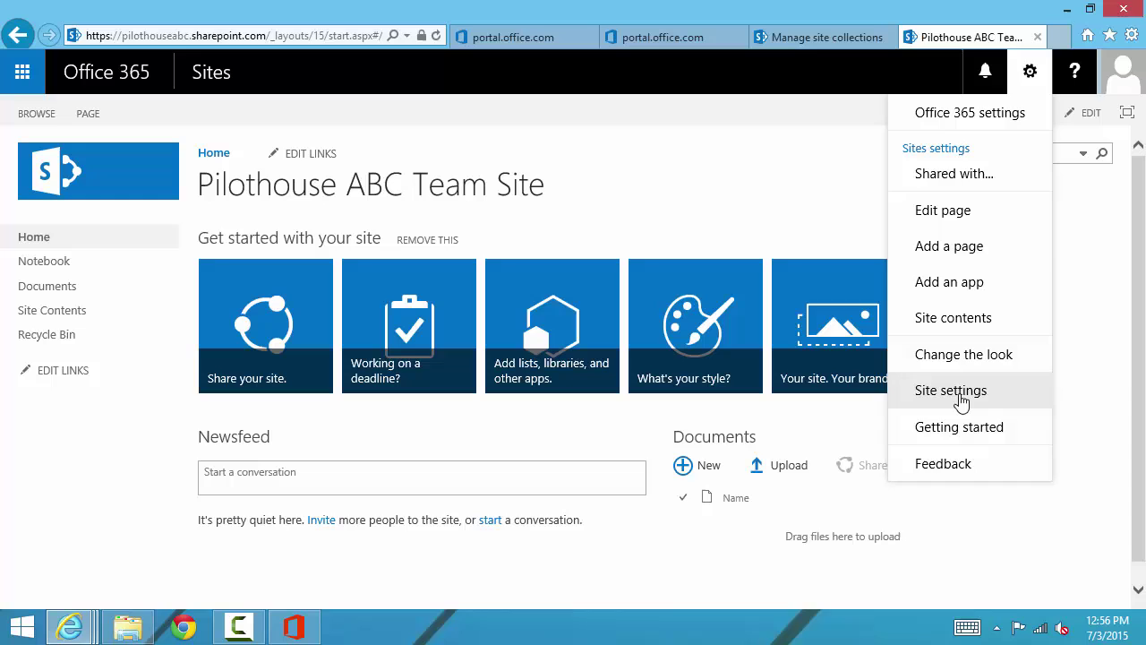
click(958, 394)
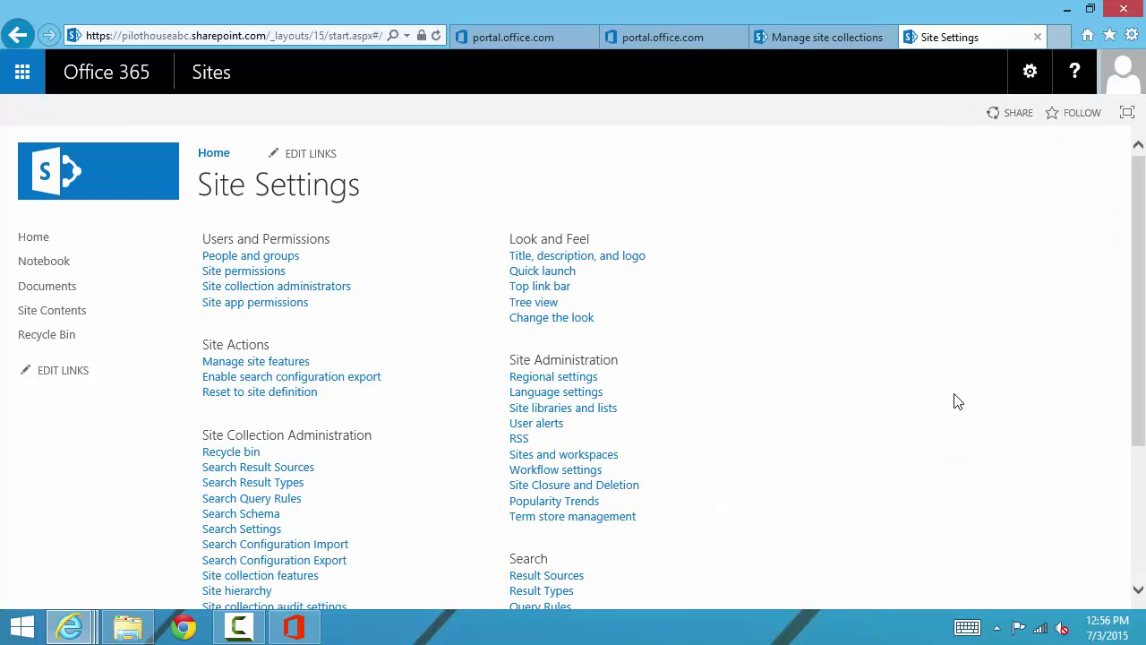
scroll(958, 401, down, 5)
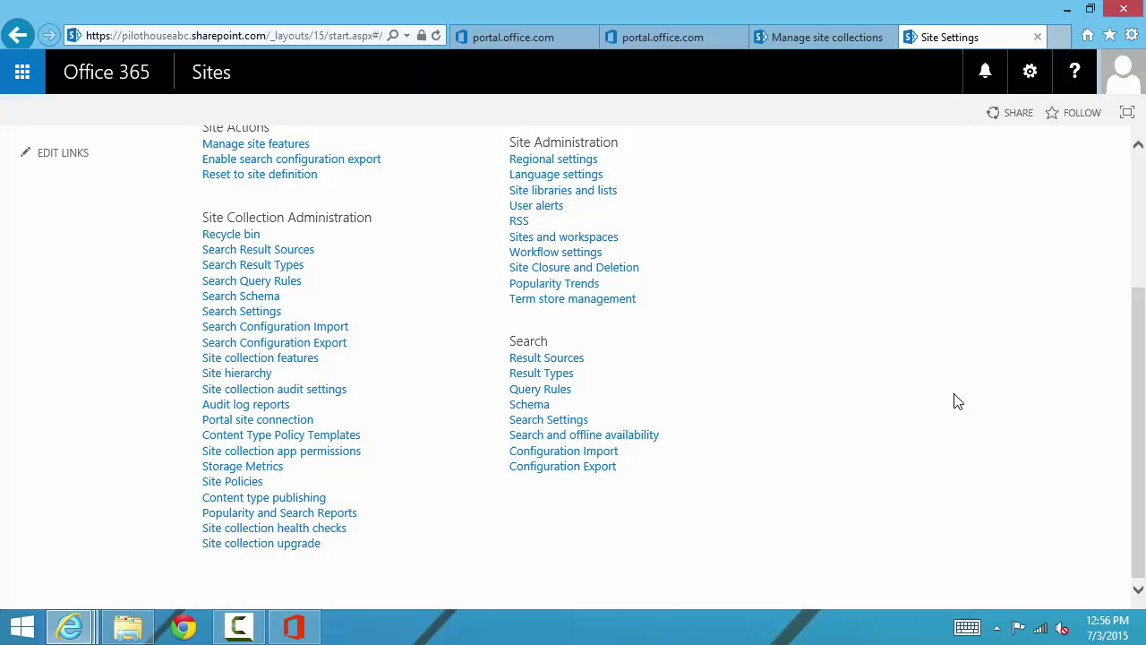
scroll(958, 401, up, 5)
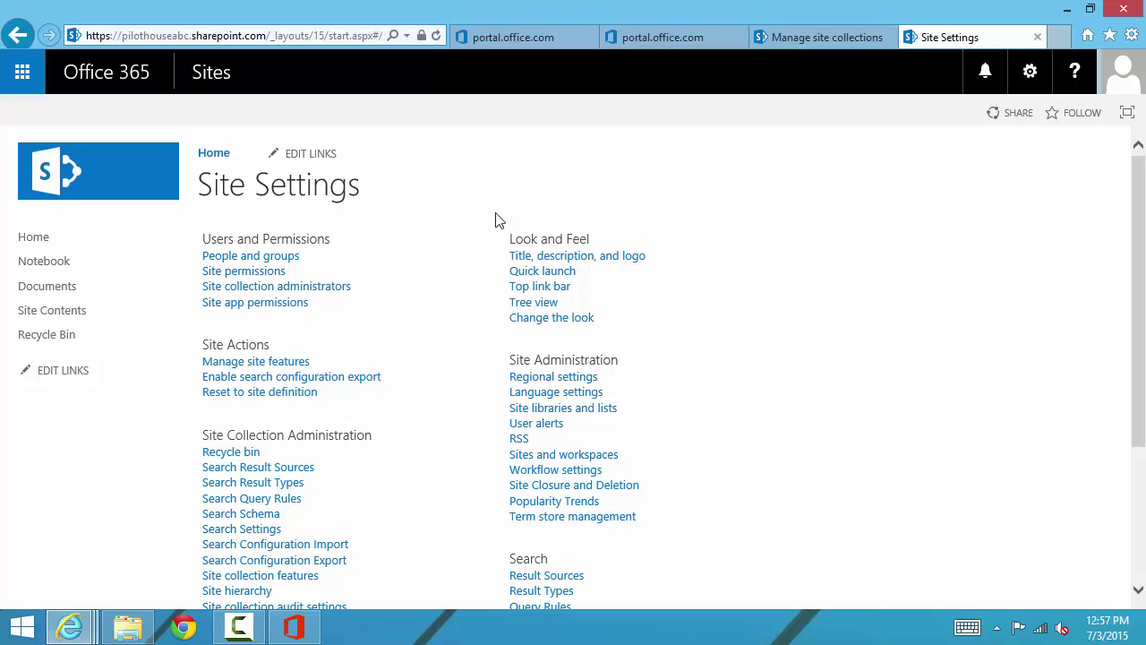
Step: In SharePoint settings, enable Allow custom script for personal and self-service created sites, then OK
click(784, 39)
click(811, 94)
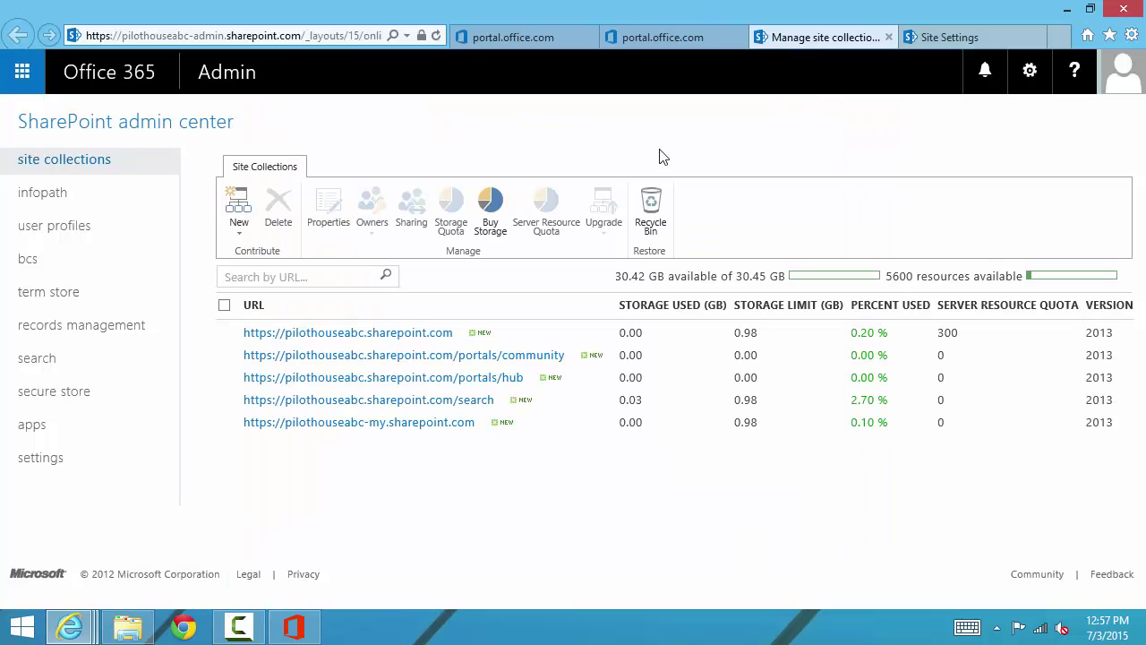
click(66, 468)
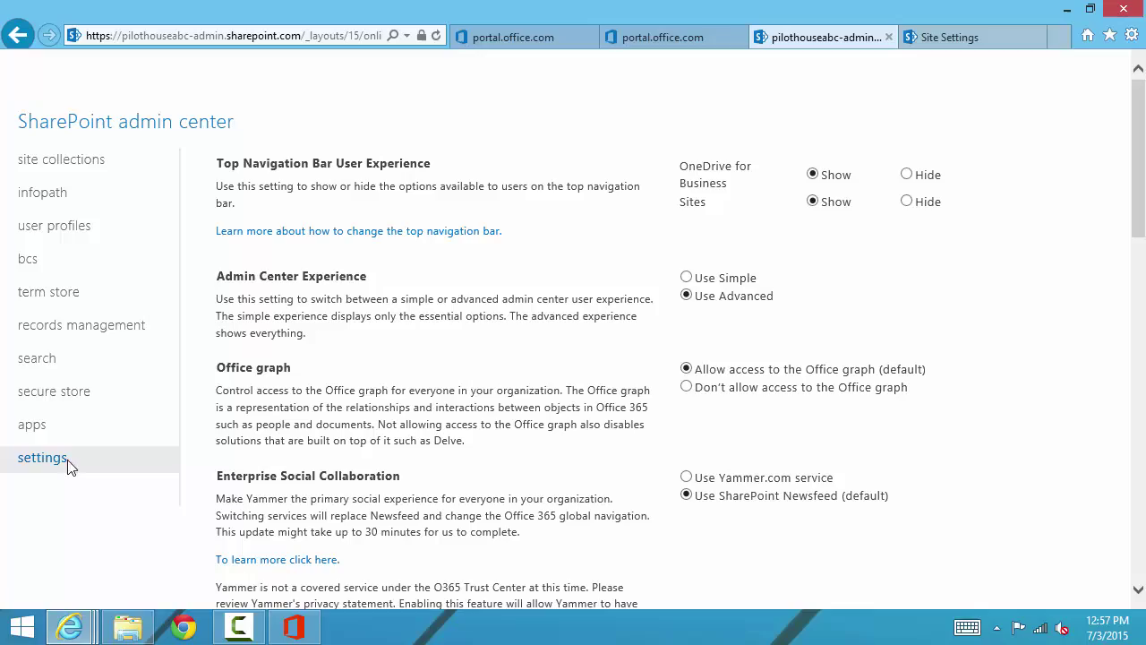
scroll(634, 330, down, 3)
scroll(634, 330, down, 10)
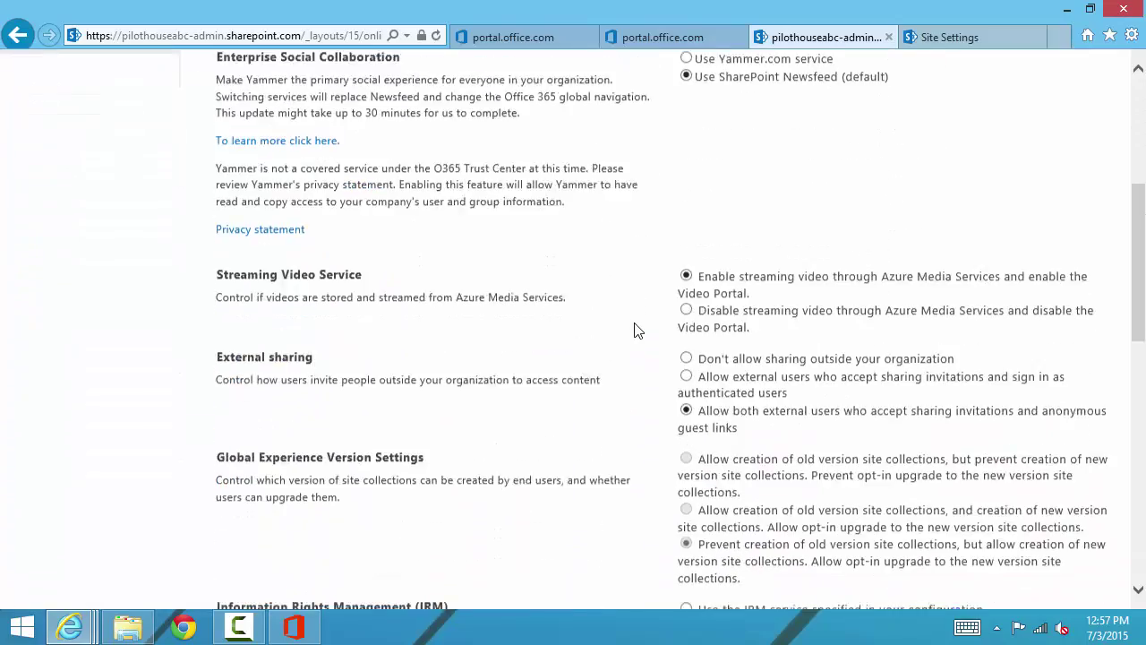
scroll(634, 330, down, 8)
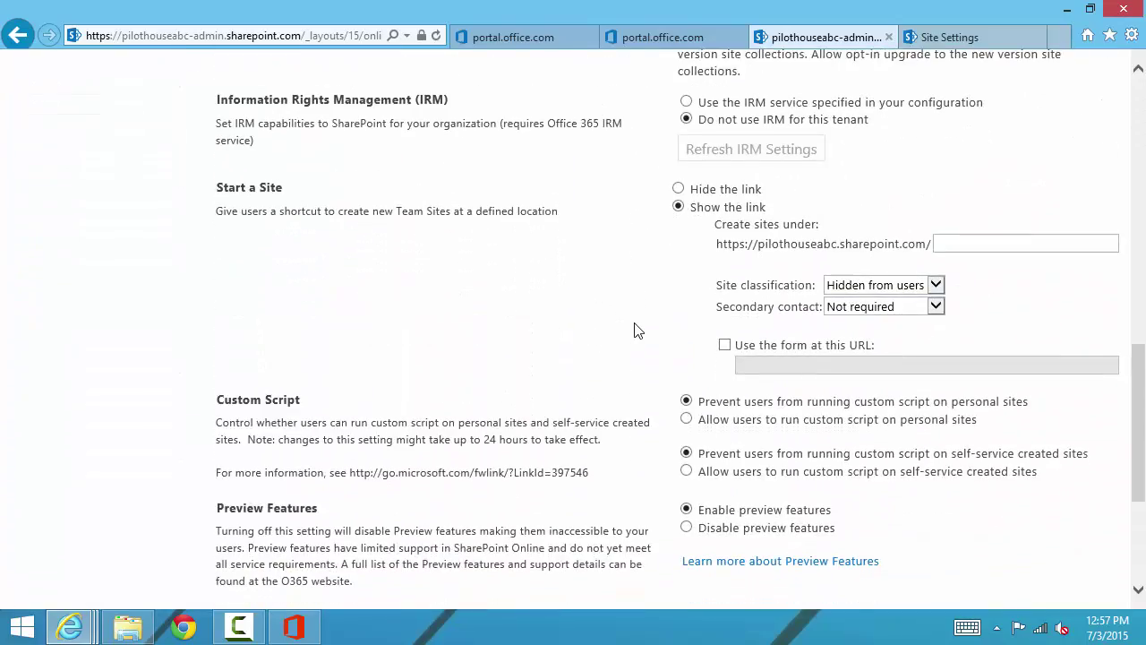
click(686, 303)
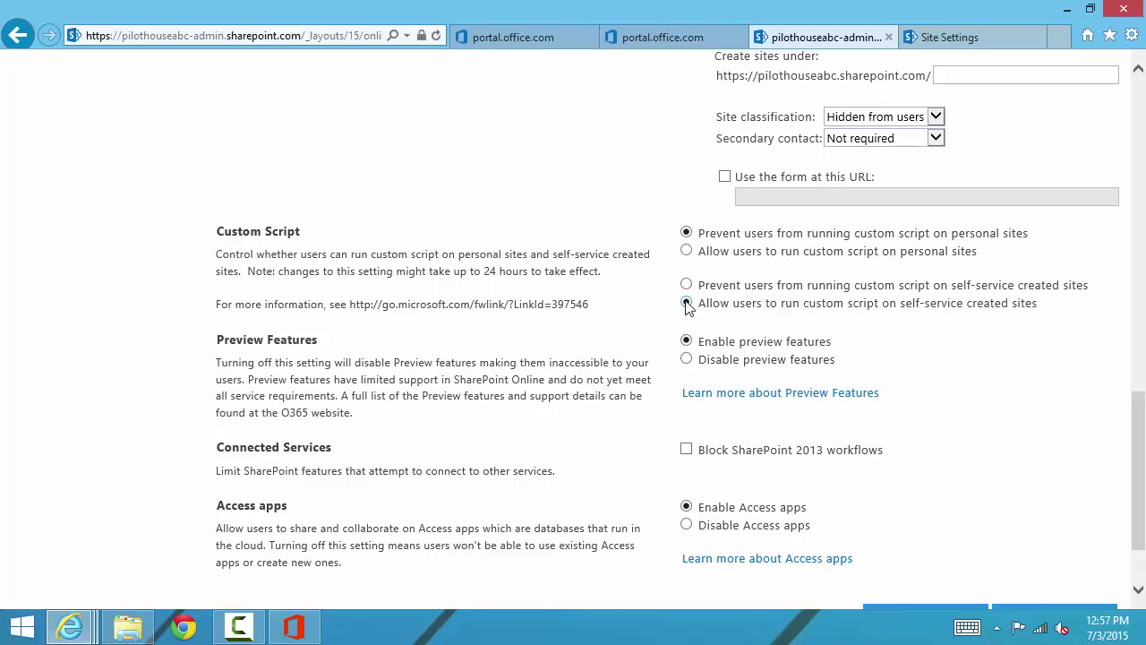
click(686, 251)
scroll(901, 278, down, 2)
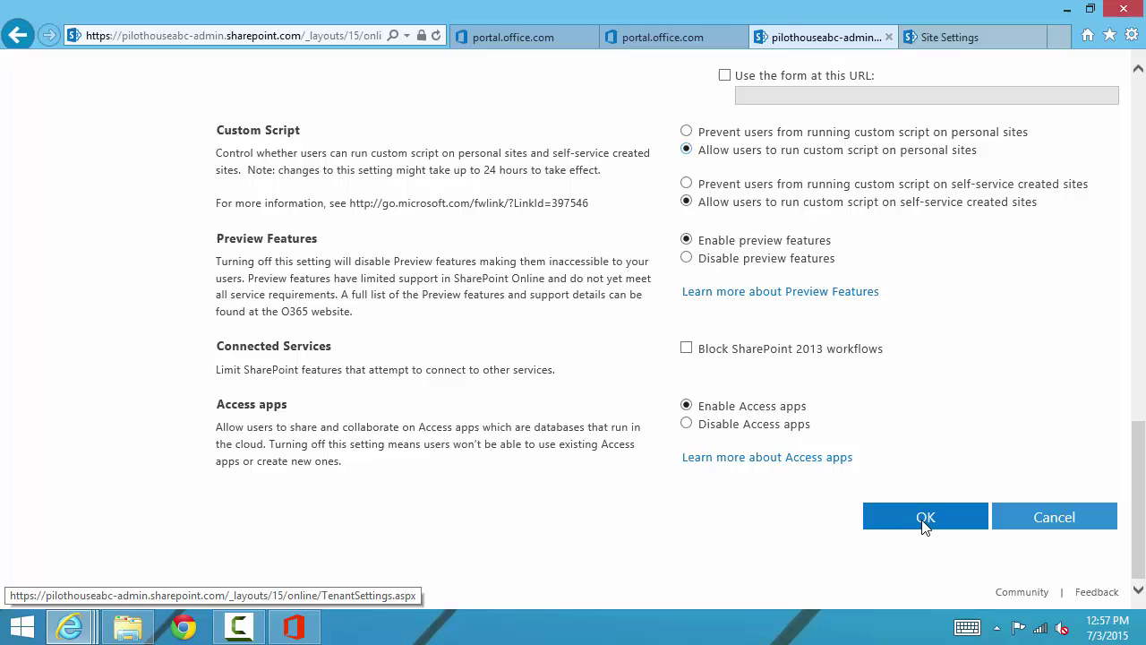
click(925, 517)
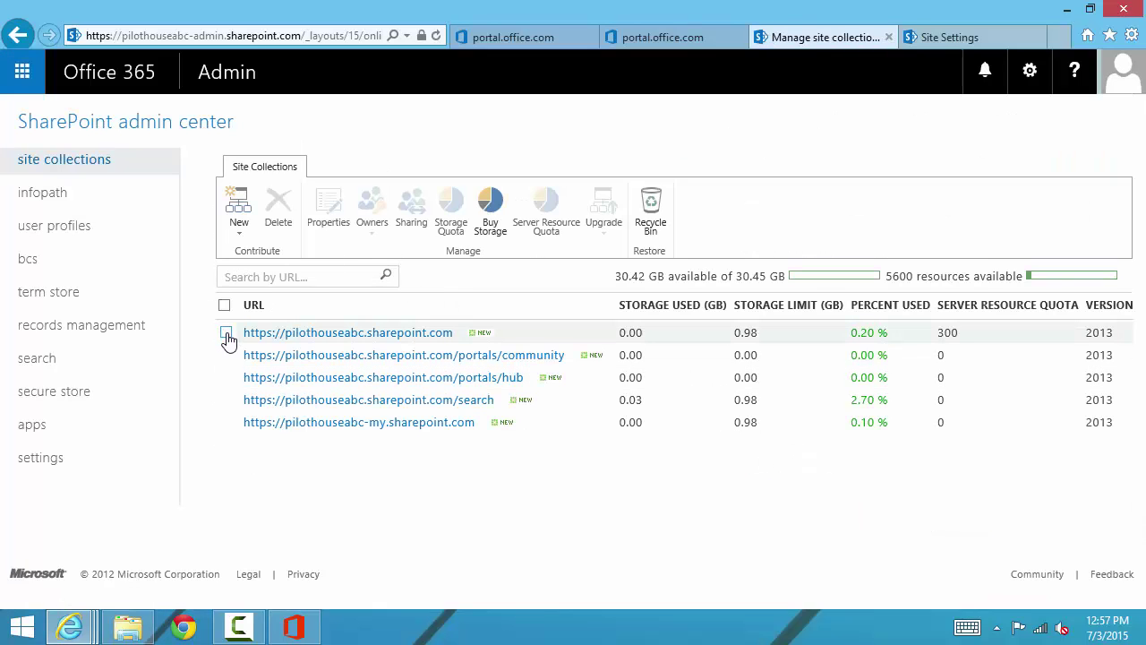
Step: Delete the pilothouseabc.sharepoint.com site collection, acknowledging it stays inaccessible until recreated
click(226, 334)
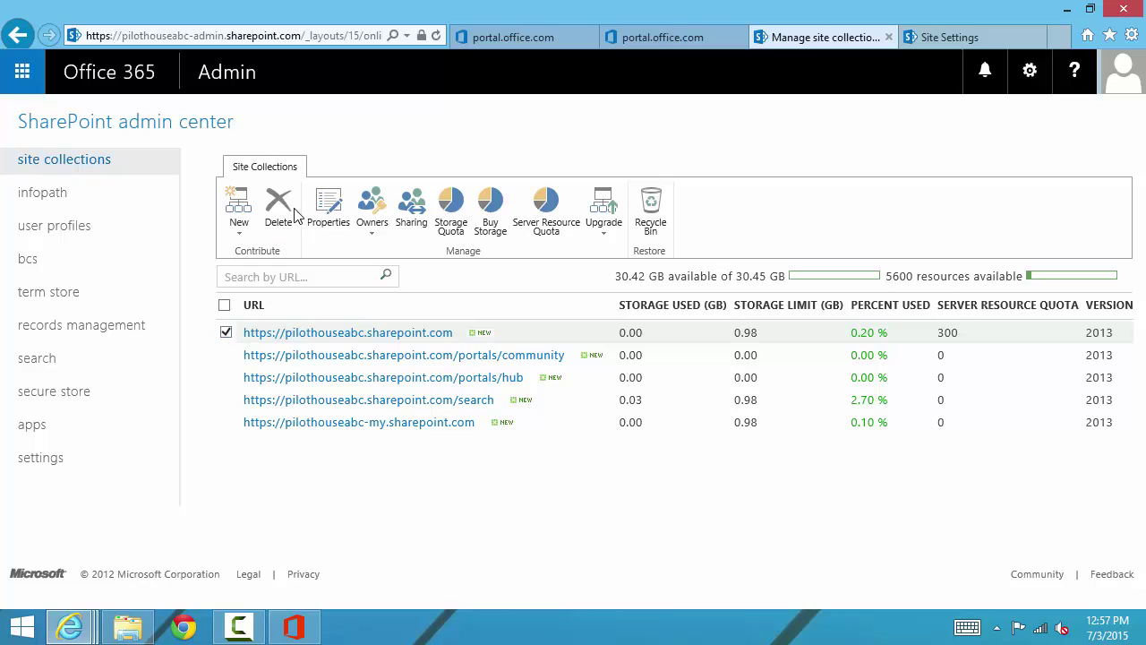
click(284, 213)
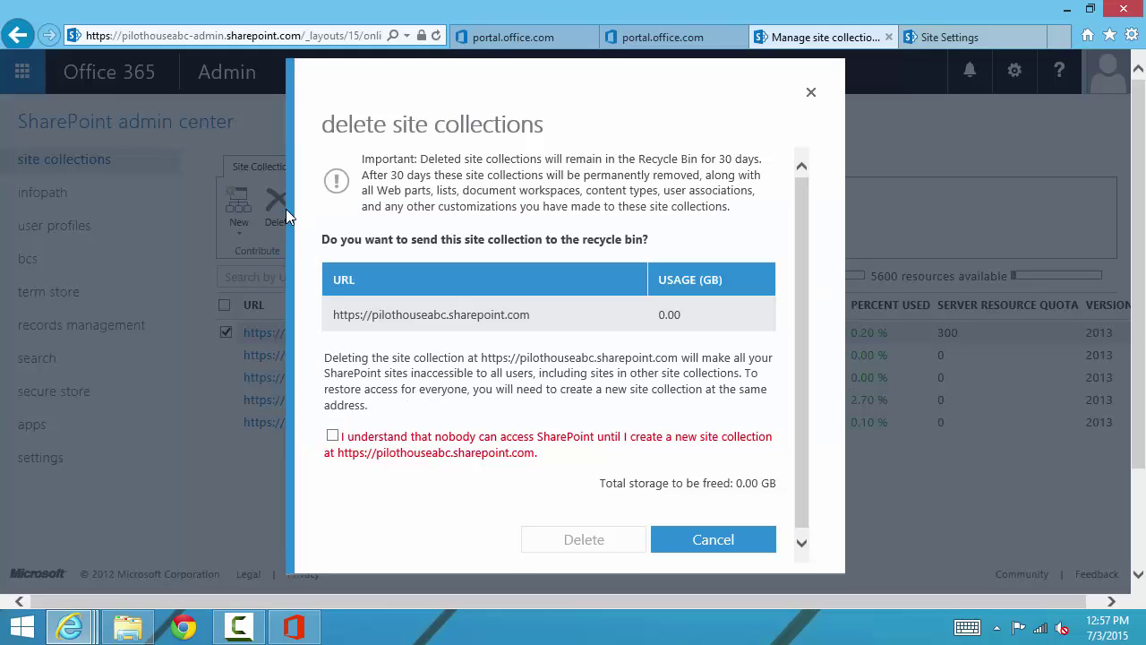
click(332, 436)
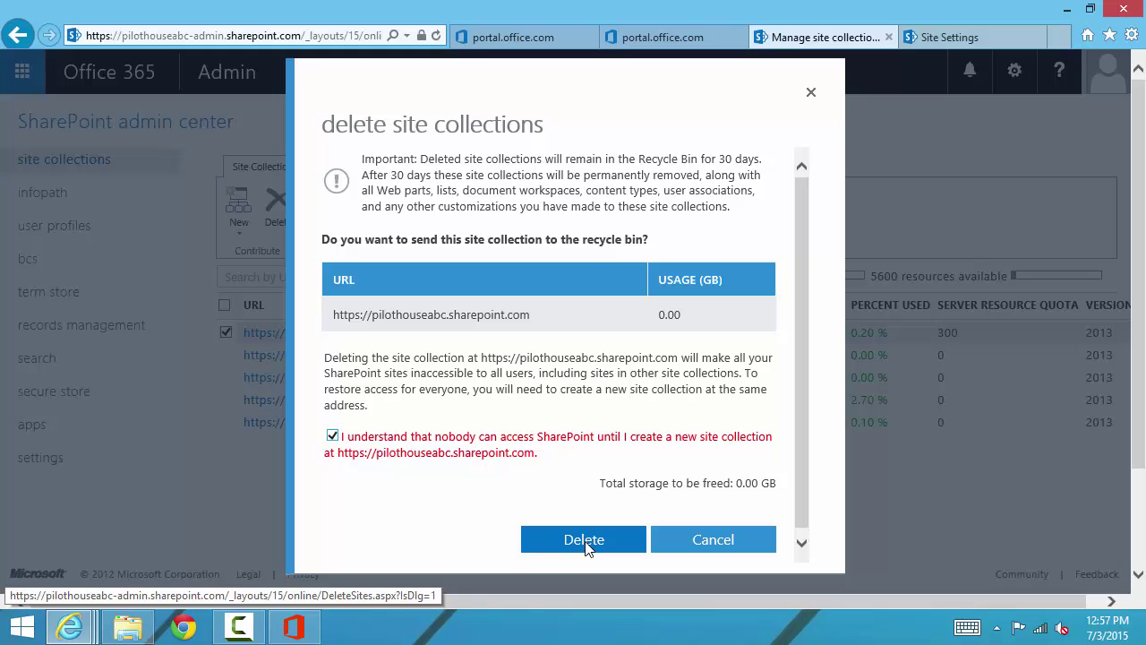
click(586, 541)
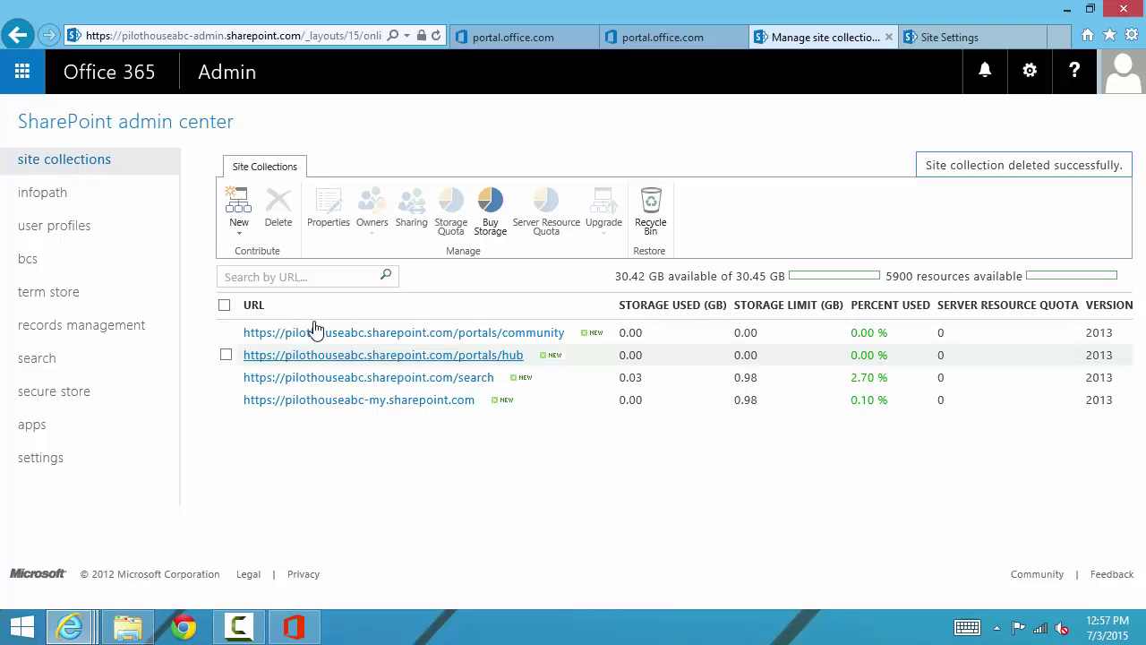
Step: Start a new private site collection titled ABC University using the Team Site template
click(243, 235)
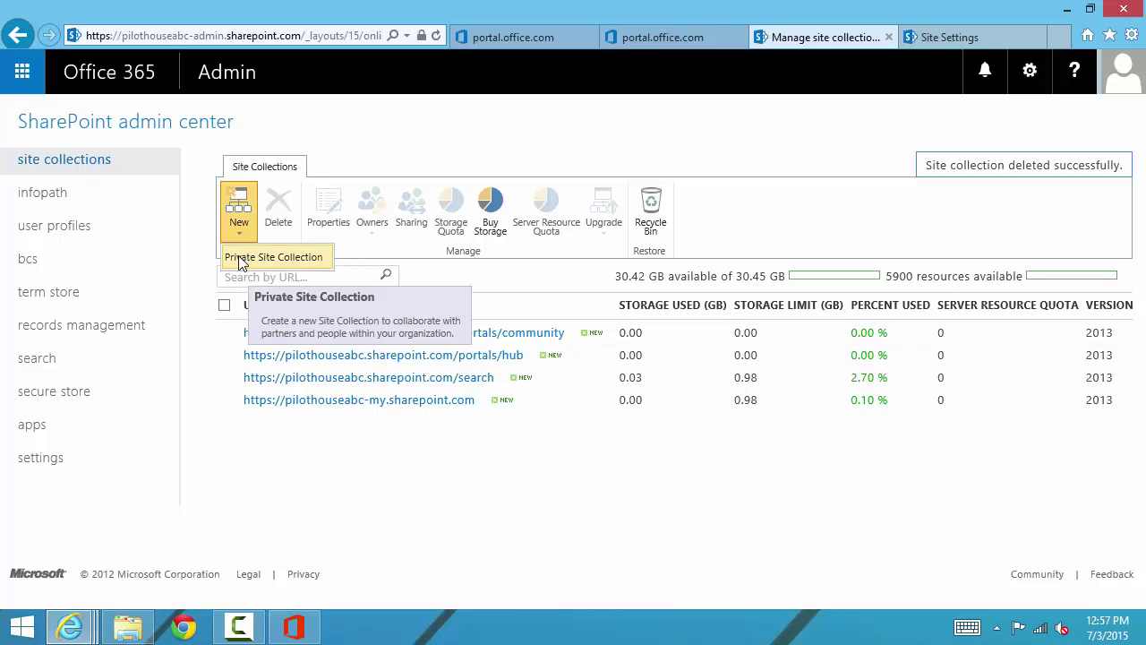
click(240, 260)
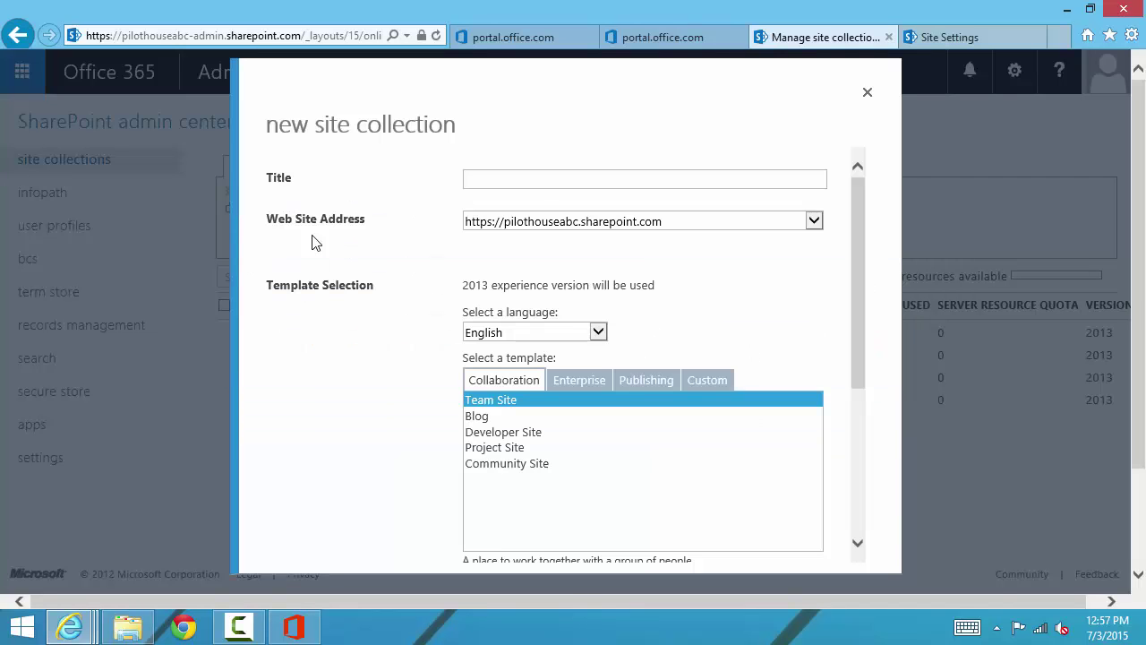
click(544, 181)
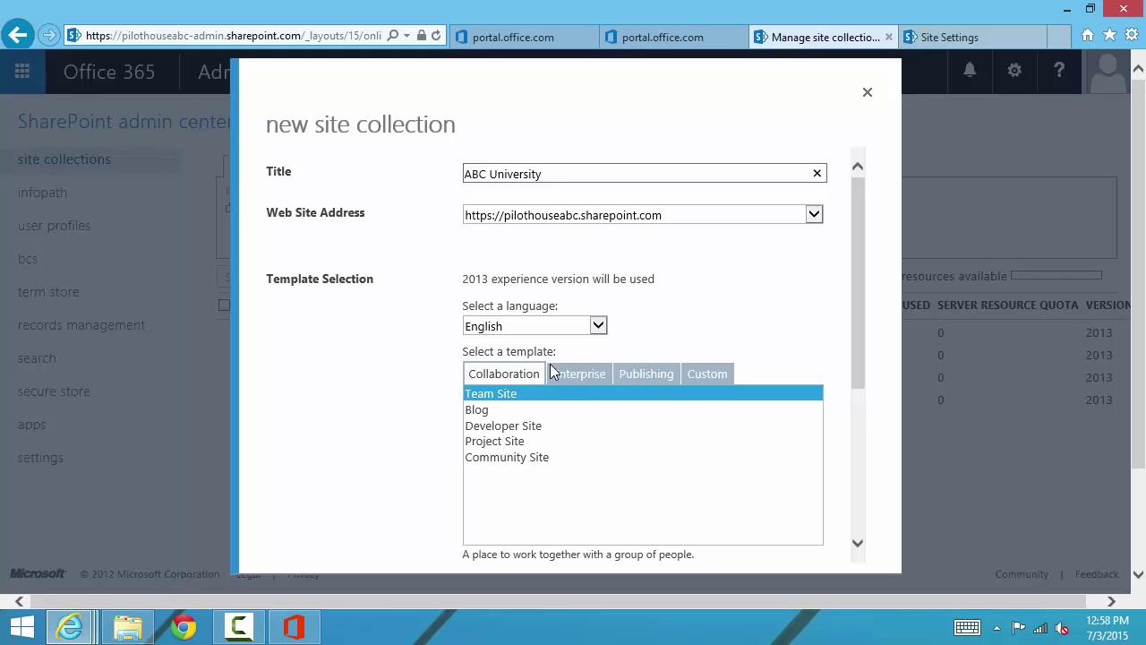
scroll(546, 371, down, 1)
click(474, 339)
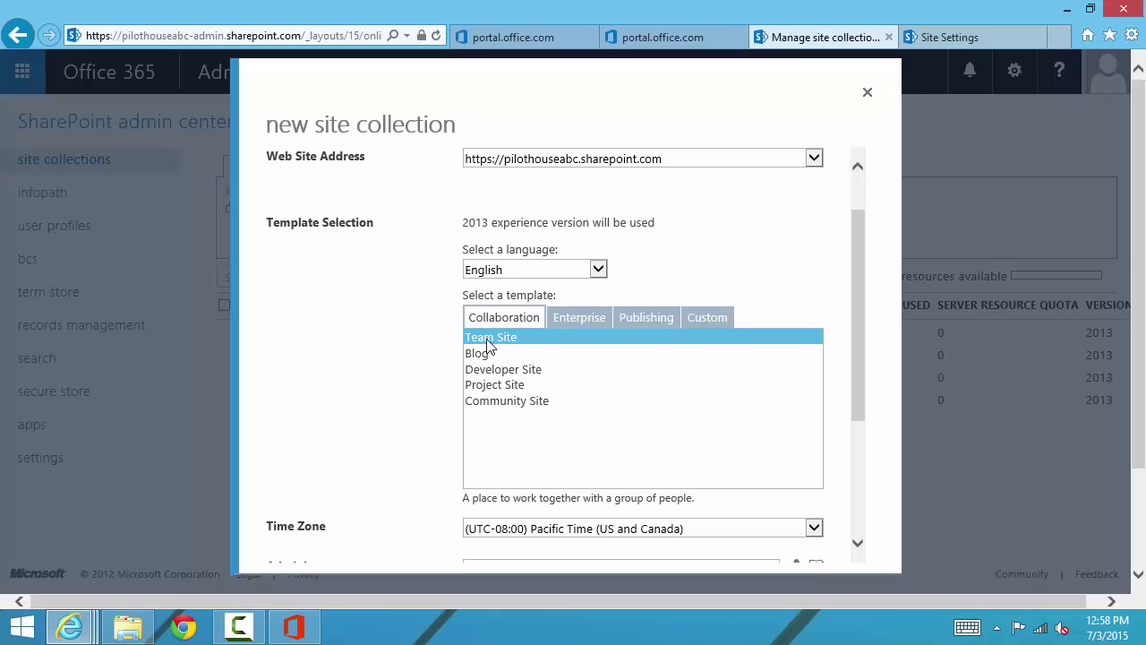
click(582, 318)
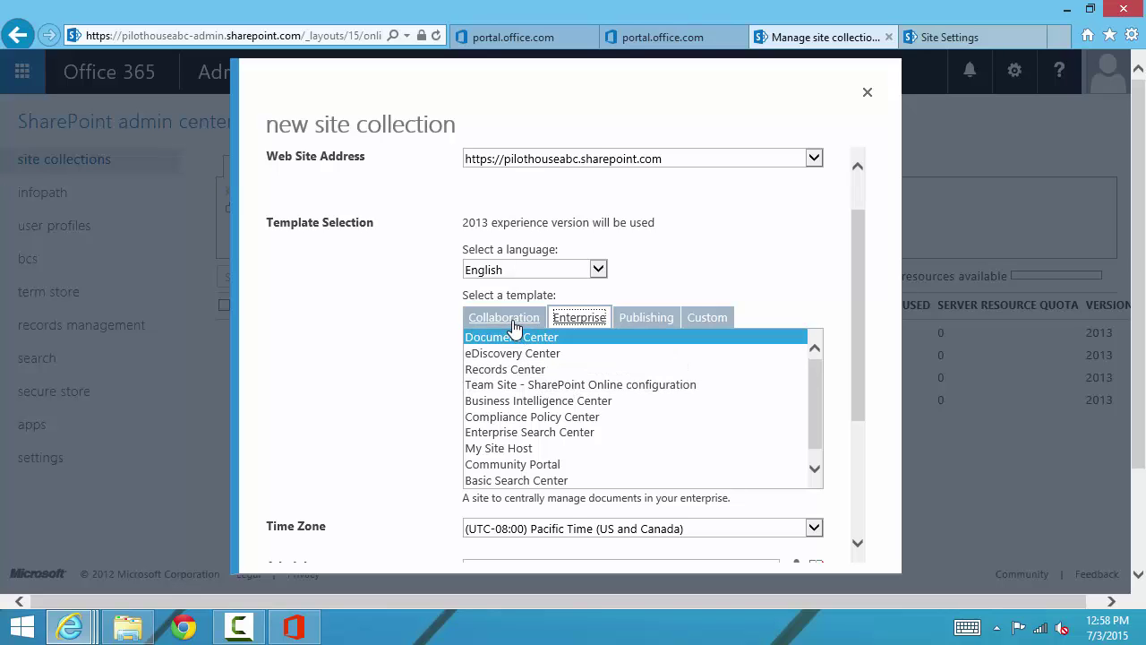
click(381, 384)
scroll(382, 384, down, 3)
scroll(379, 384, down, 2)
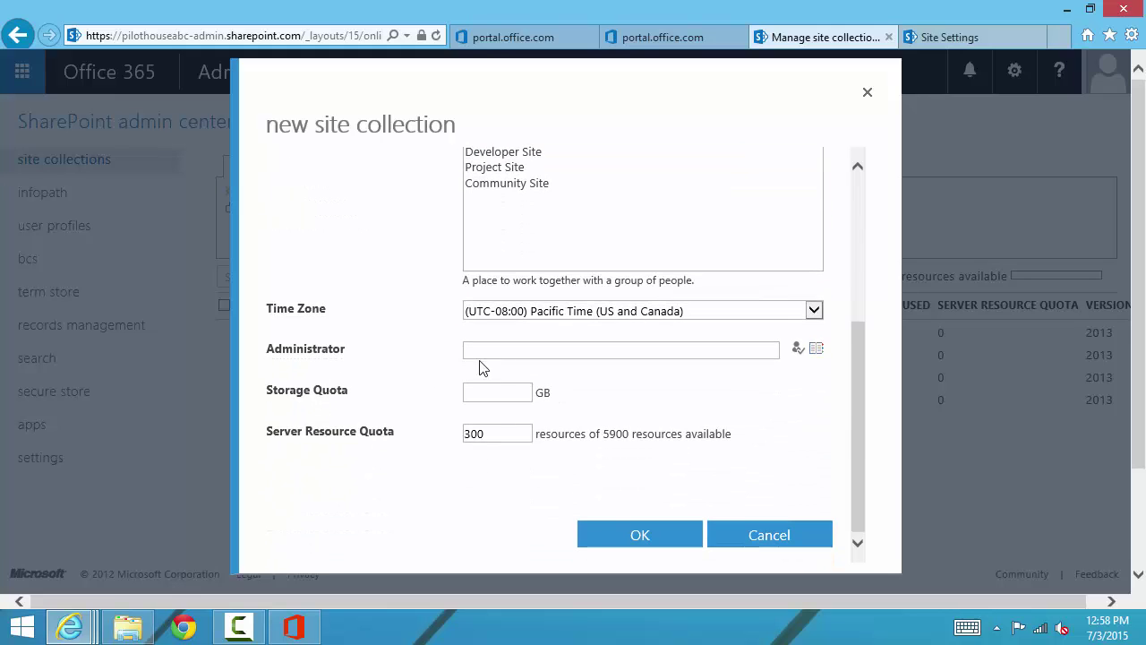
Step: Enter the site administrator, storage quota 3 GB and server resource quota 3000
click(504, 355)
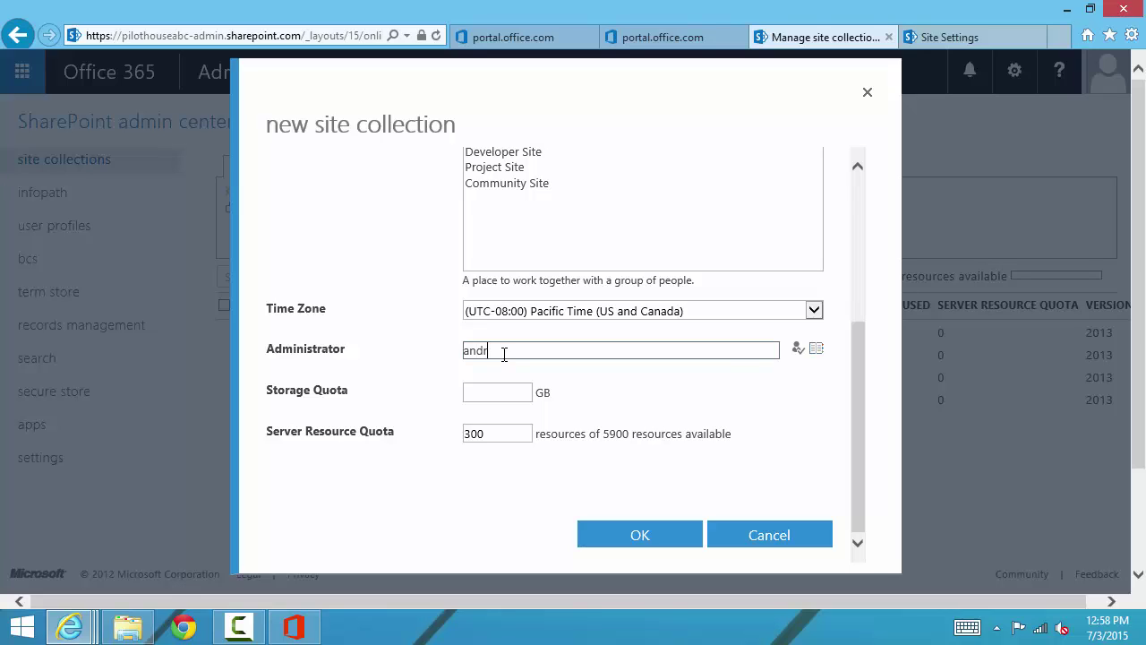
click(486, 396)
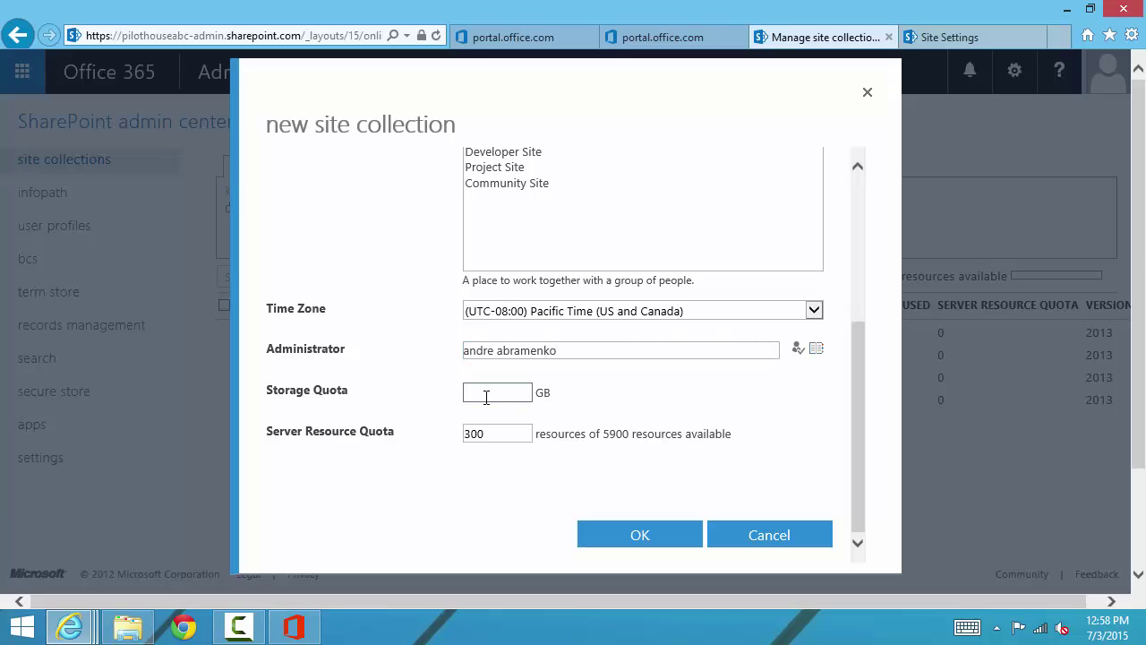
click(497, 433)
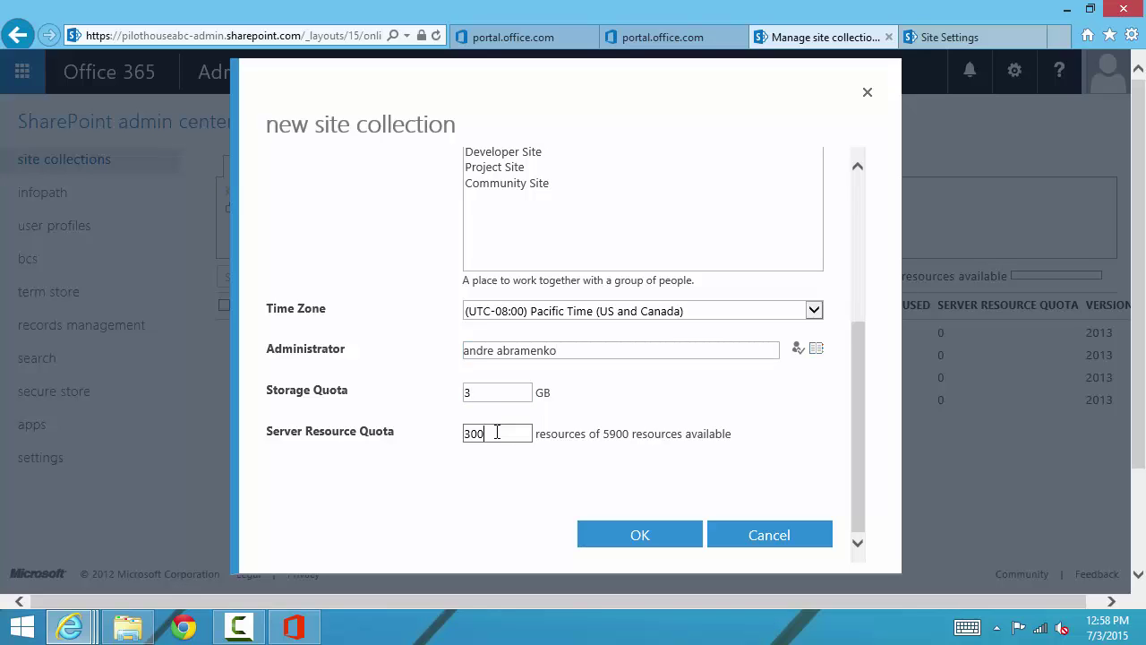
text(0)
Step: Submit ABC University, permanently deleting the old site from the recycle bin to reuse its address
click(641, 537)
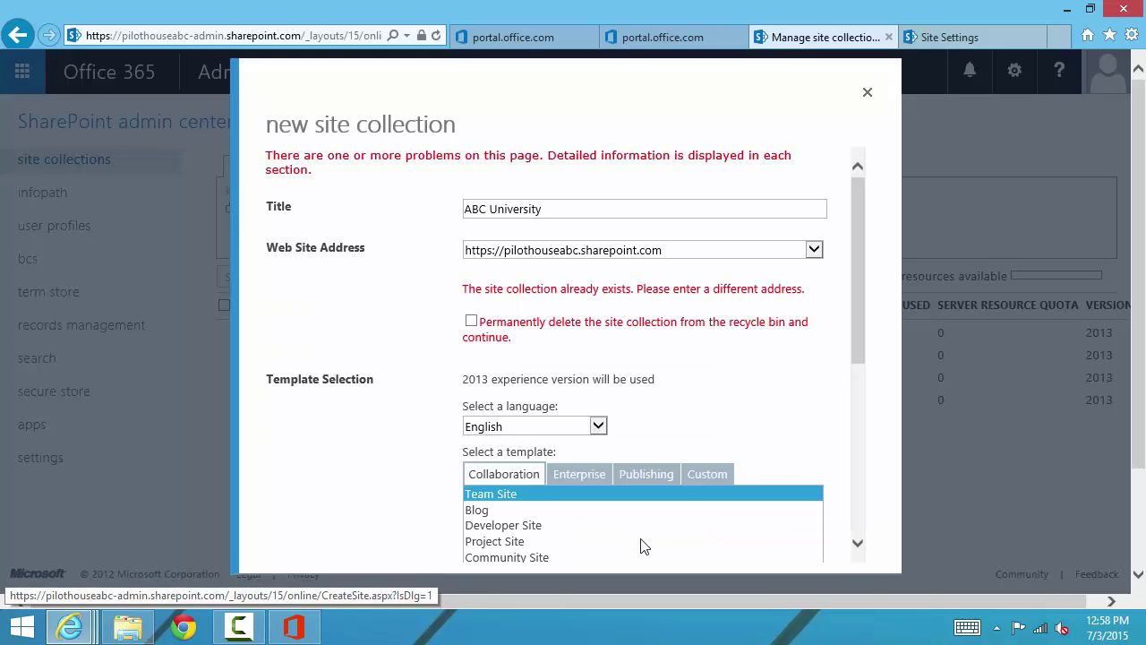
click(471, 322)
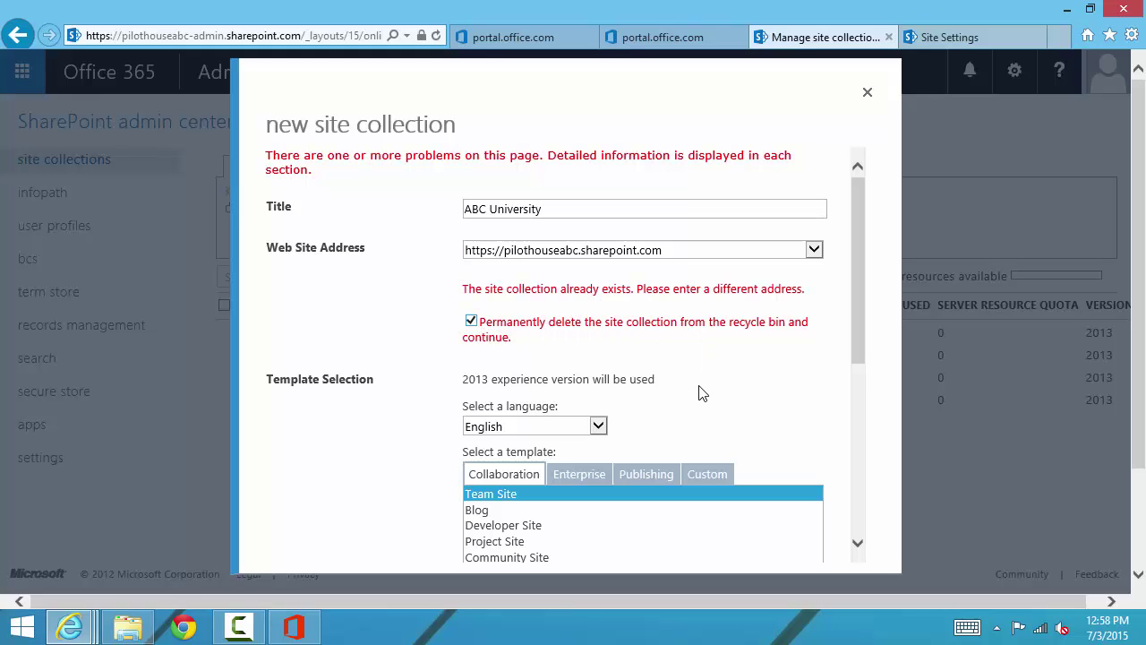
scroll(700, 394, down, 3)
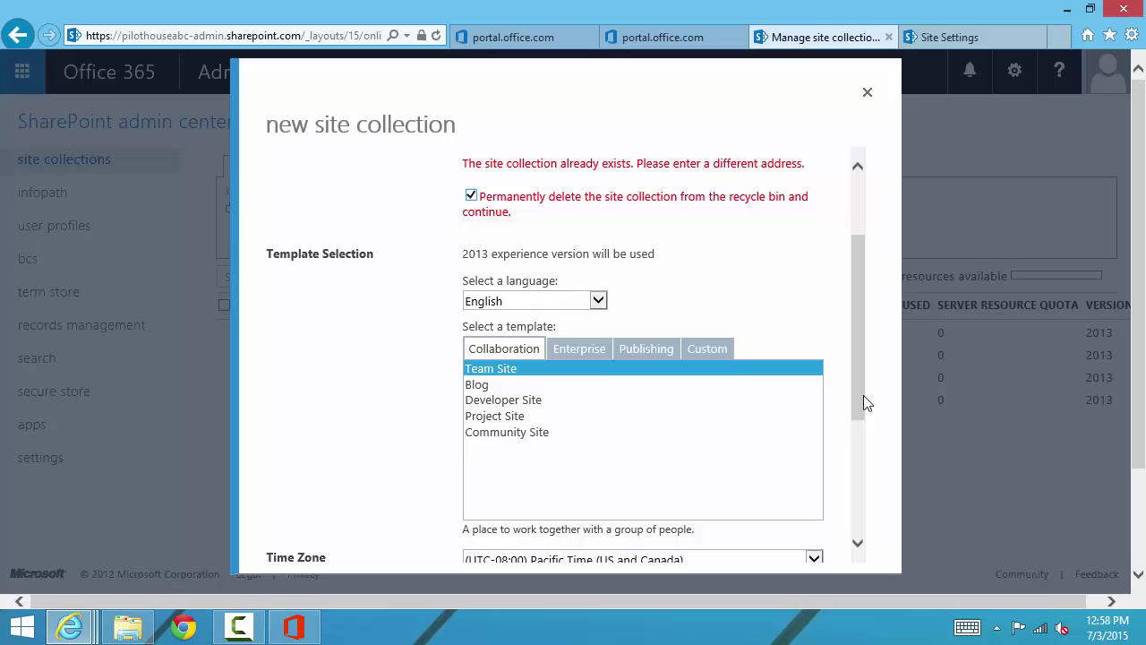
drag(865, 402, 860, 537)
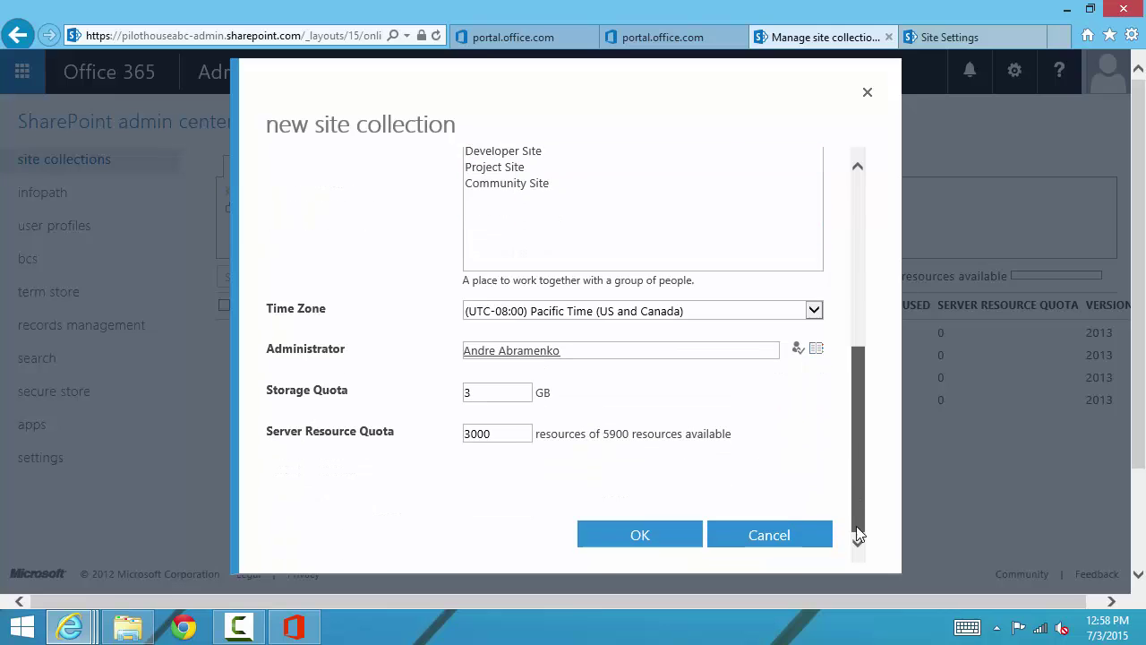
click(626, 542)
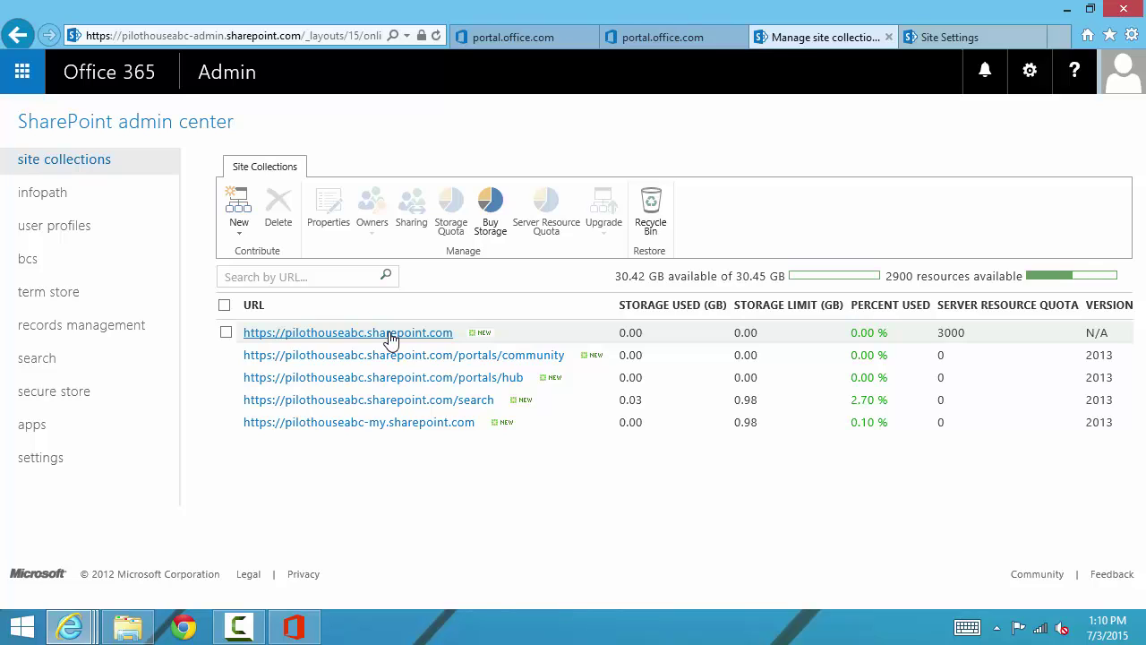
Step: Open the ABC University site from its properties and go to its Site Settings
click(391, 333)
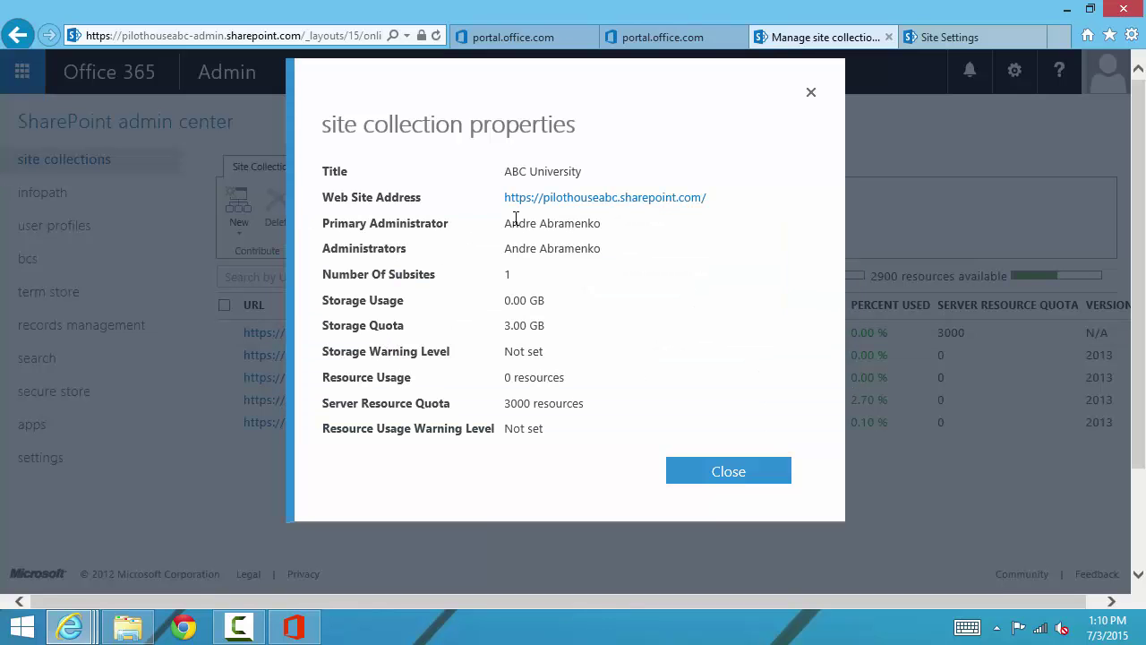
click(554, 197)
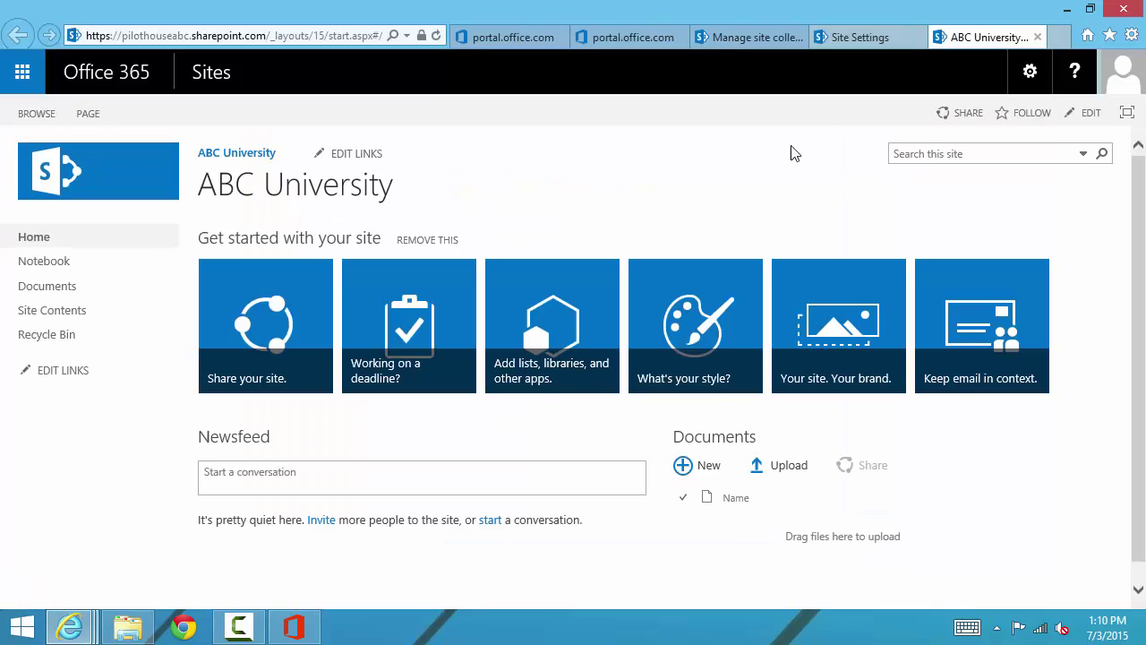
click(1031, 77)
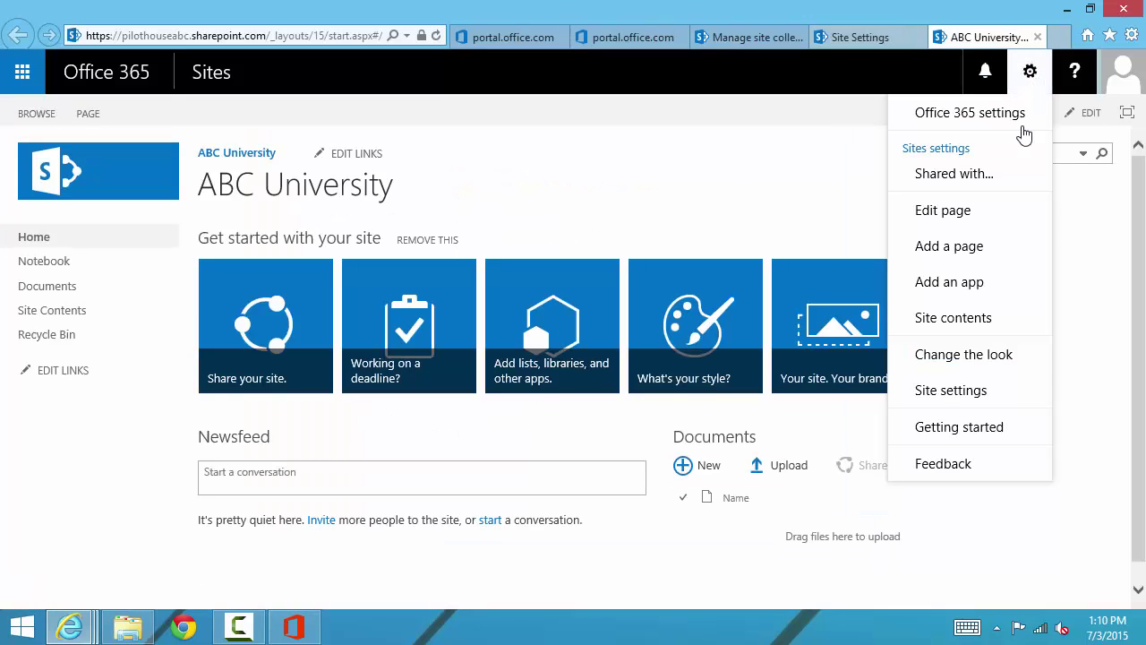
click(951, 390)
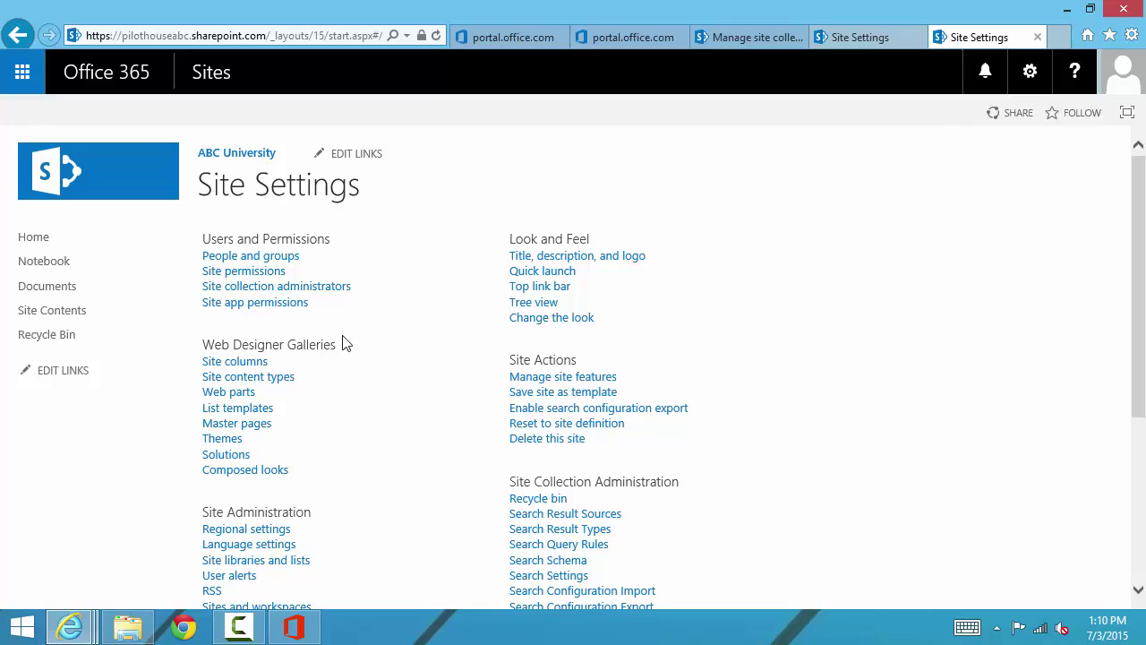
Step: Compare ABC University's Site Settings with the old team site's settings tab
click(860, 40)
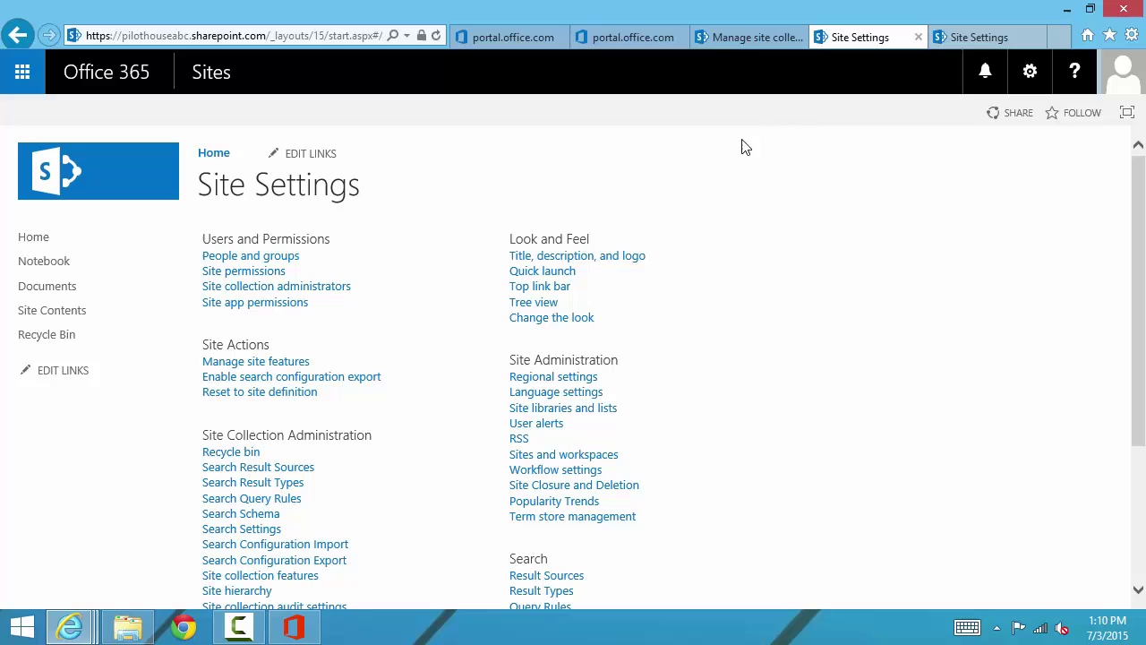
click(958, 46)
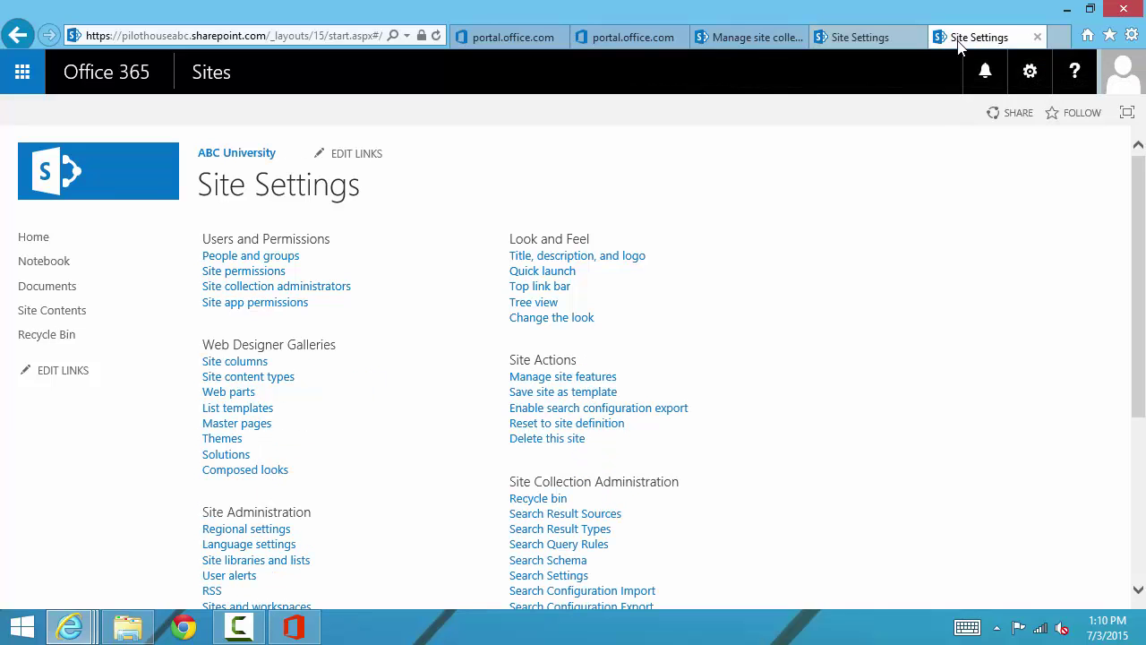
click(873, 40)
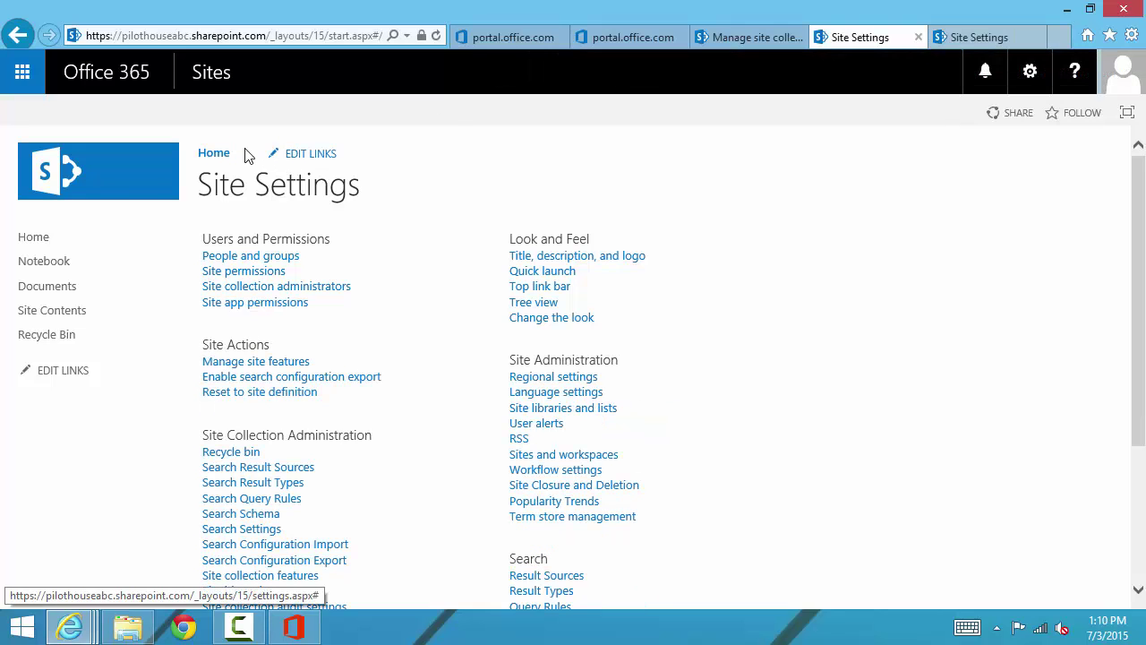
click(956, 39)
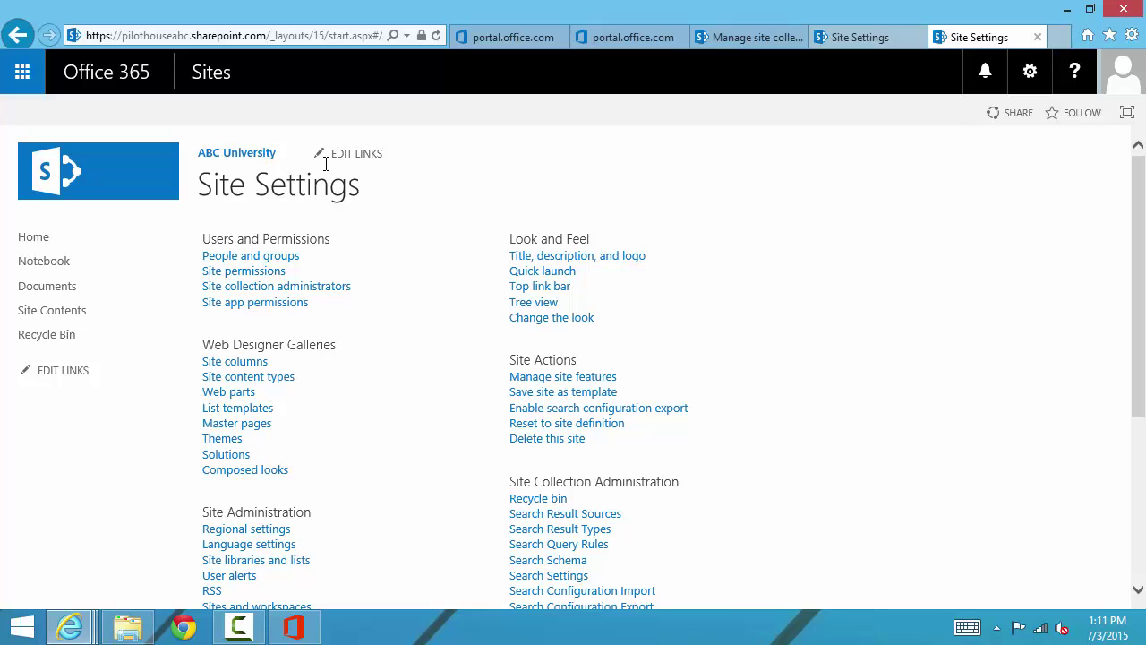
Step: Show Internet Explorer's Trusted sites list, which already holds pilothouseabc.sharepoint.com and pilothouseabc-my.sharepoint.com
click(1132, 38)
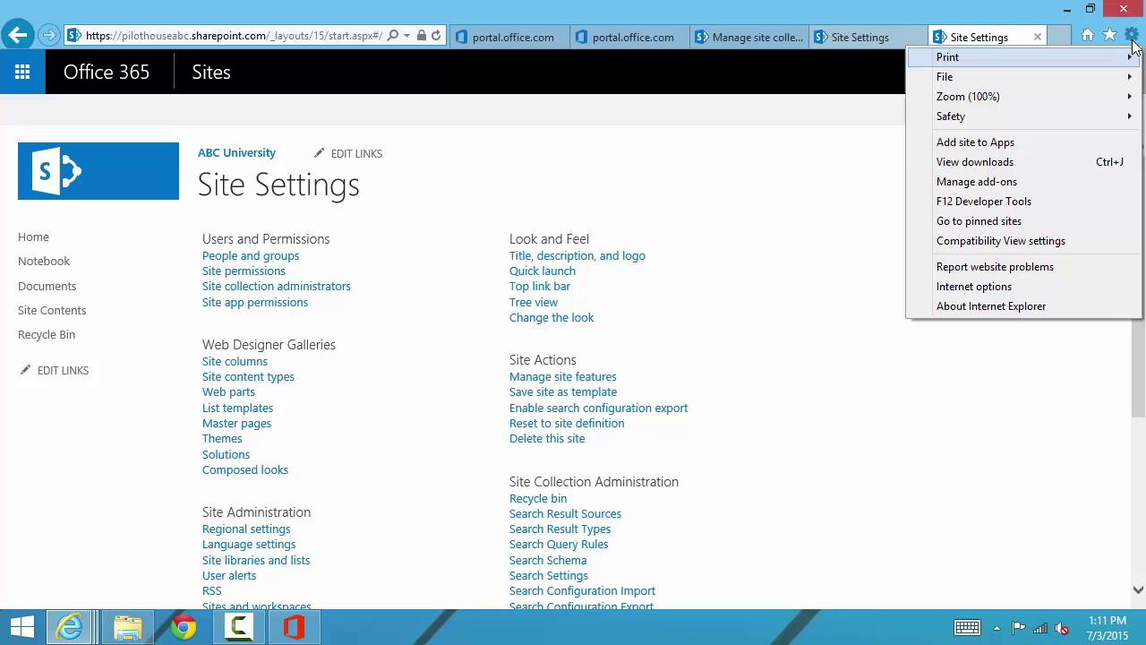
click(976, 287)
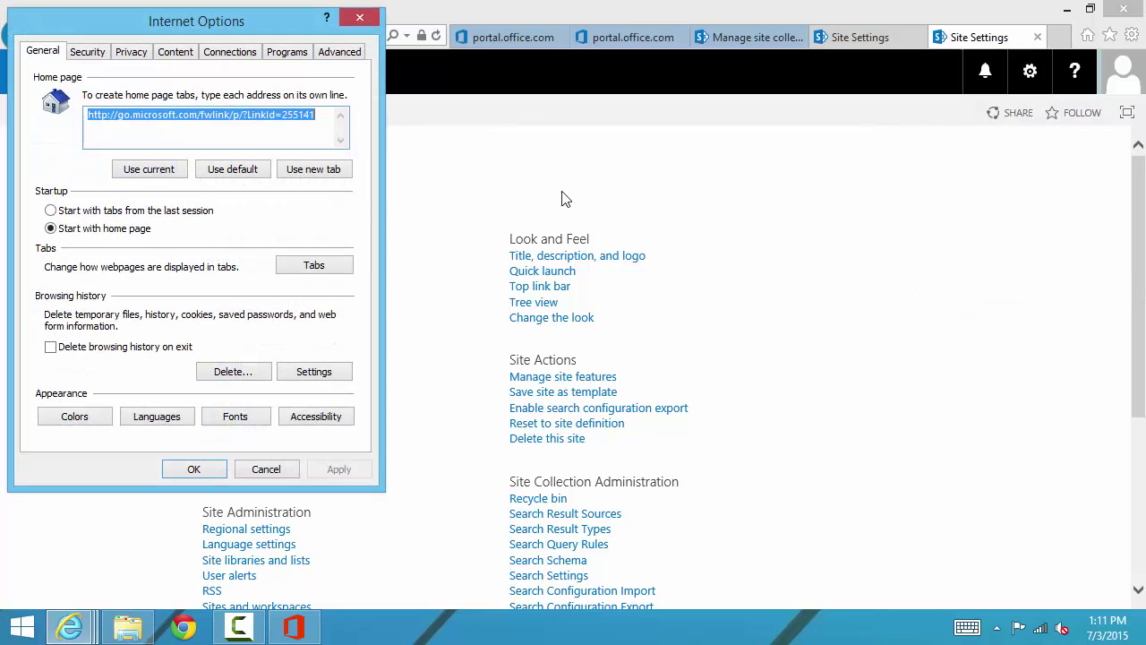
click(97, 54)
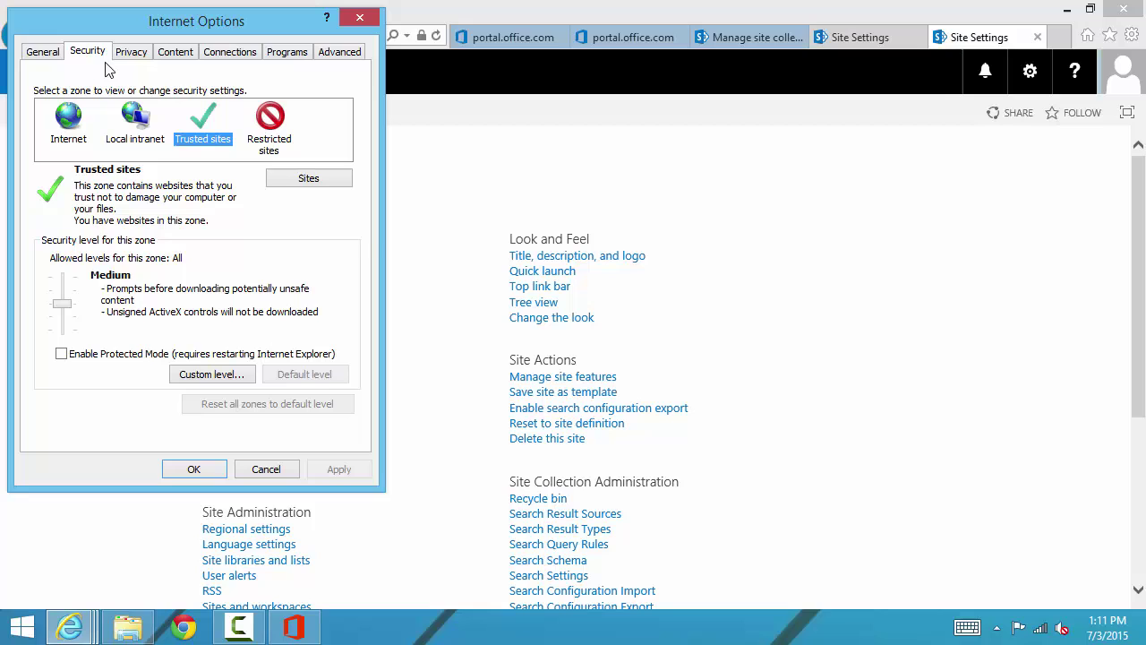
click(295, 181)
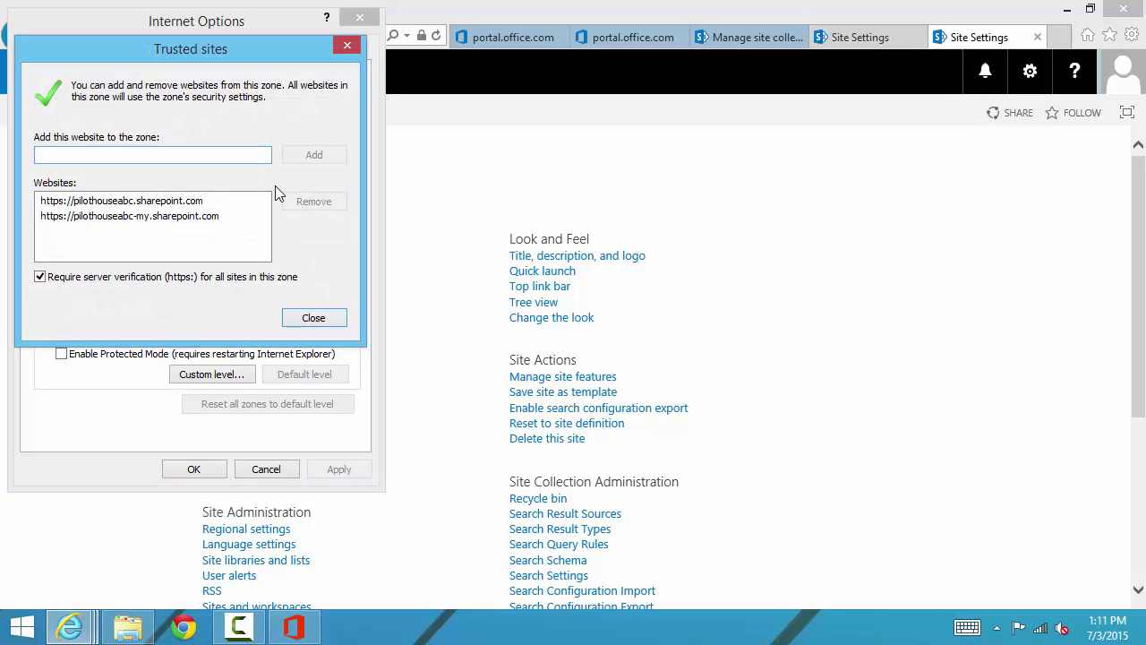